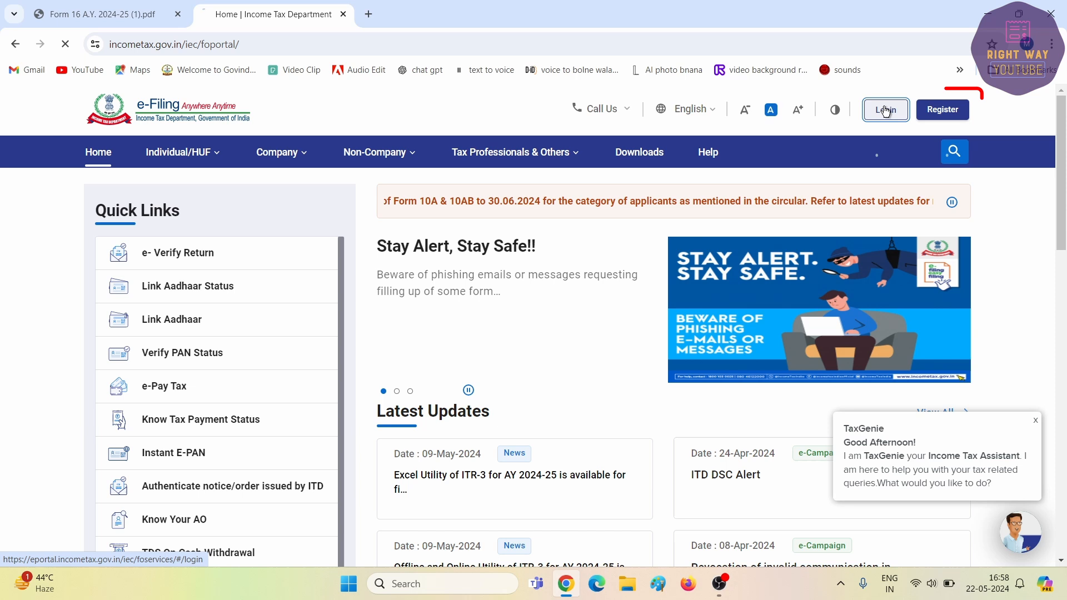
# Step: Log in with the User ID and choose View Form 26AS under e-File > Income Tax Returns
pyautogui.click(699, 202)
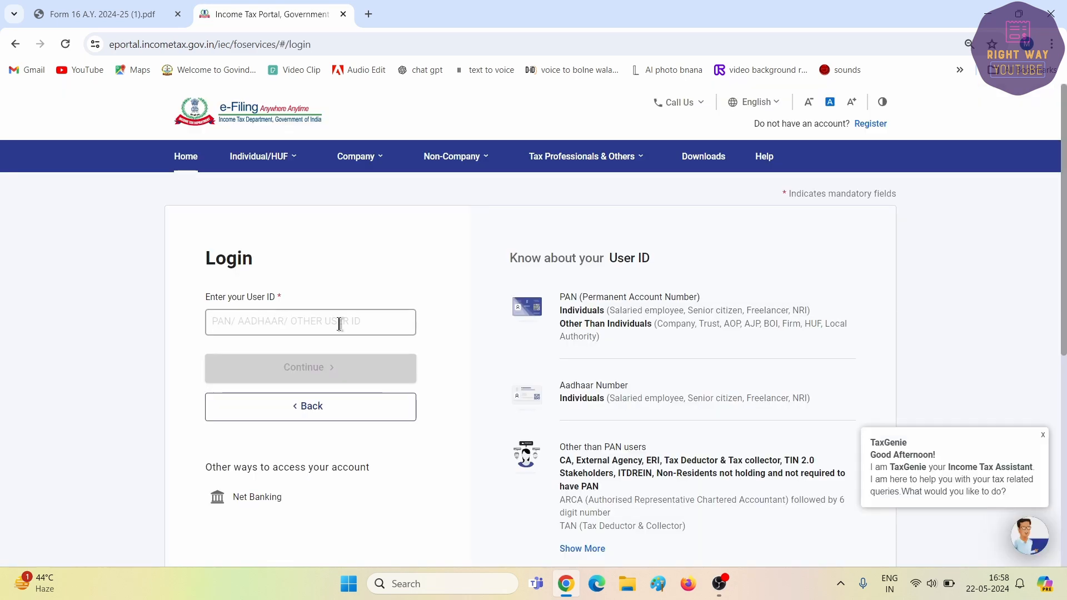
pyautogui.click(339, 324)
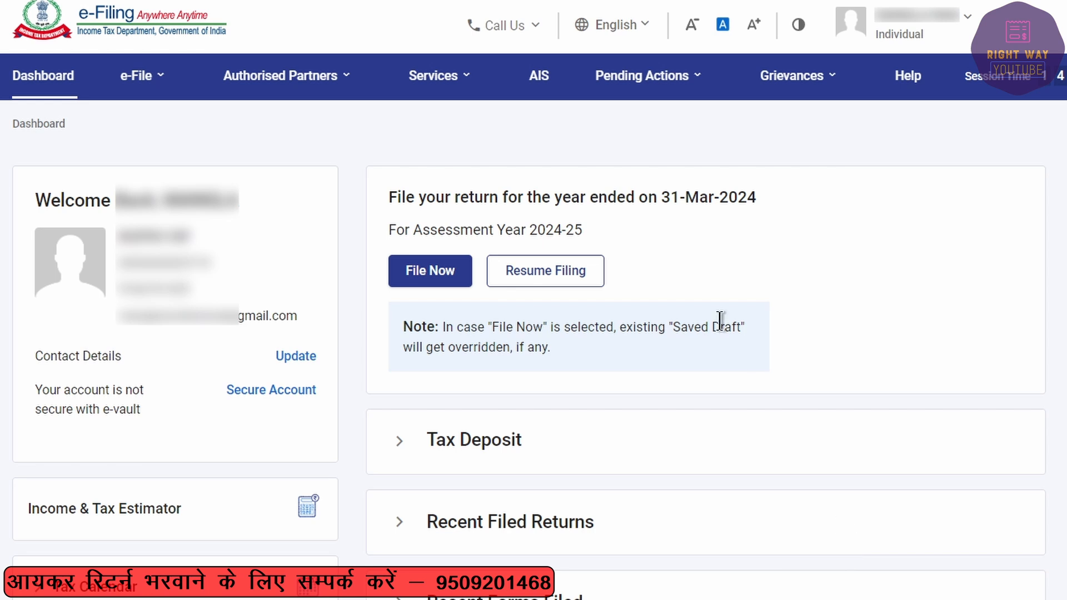
pyautogui.click(136, 78)
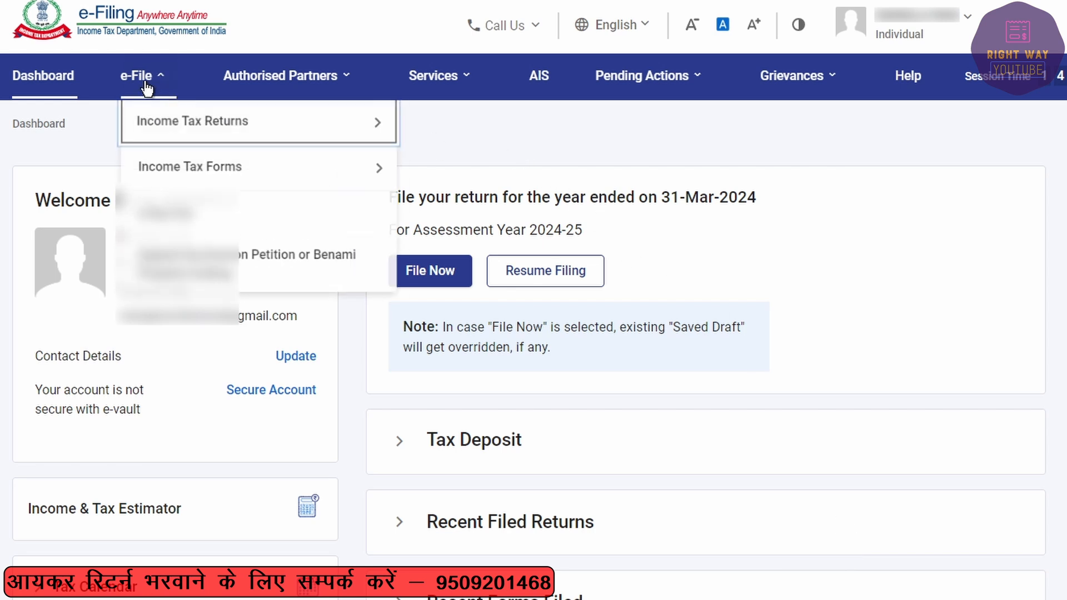
pyautogui.moveTo(155, 124)
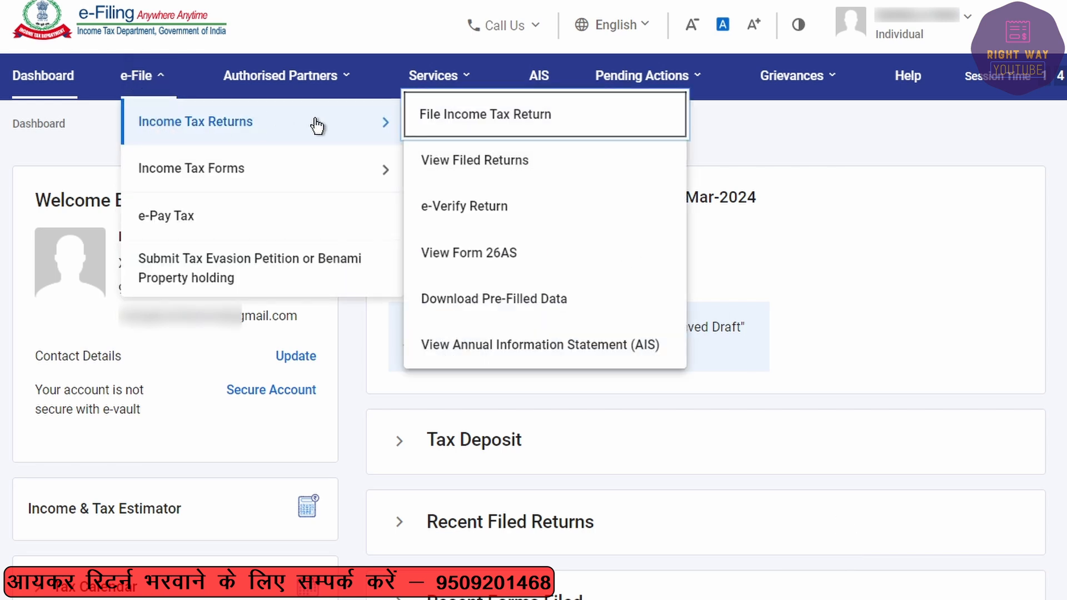
# Step: Accept the TDS-CPC redirect disclaimer and usage terms, and open View Tax Credit on TRACES
pyautogui.click(456, 265)
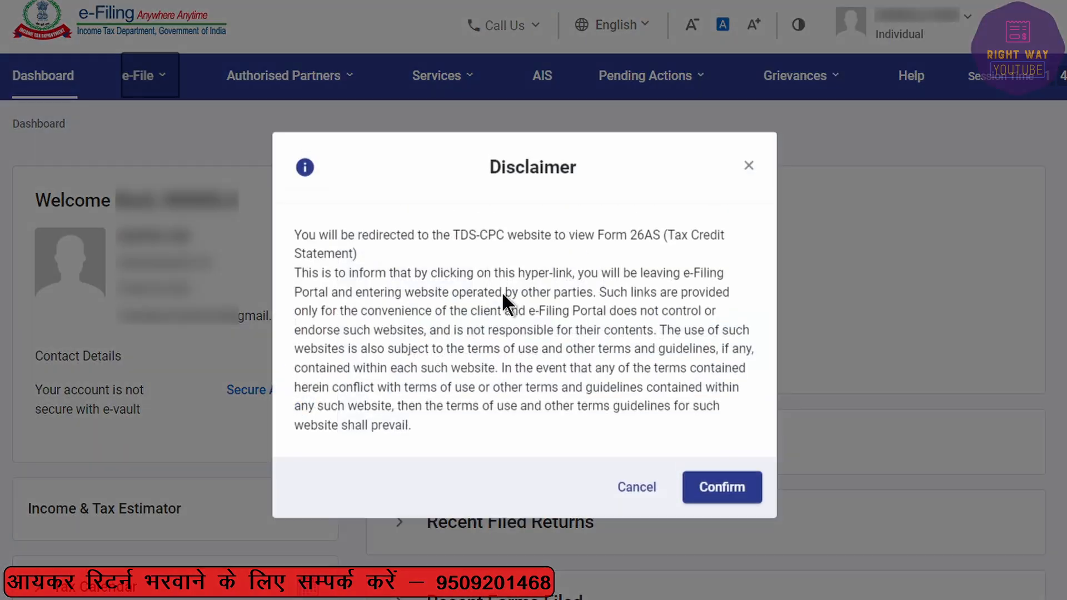
pyautogui.click(732, 507)
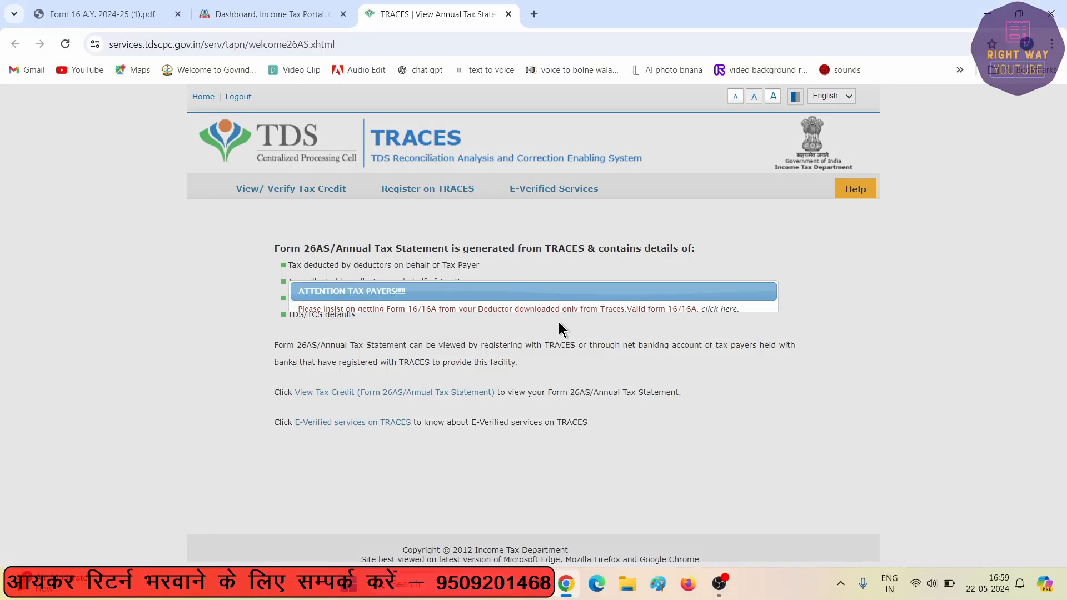
pyautogui.click(301, 333)
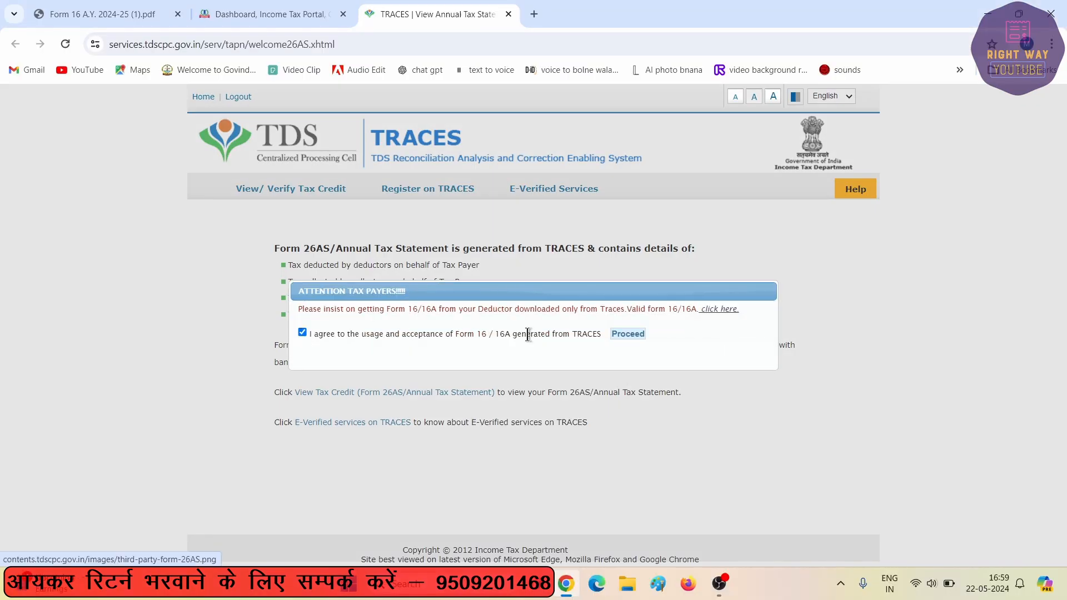
pyautogui.click(639, 334)
pyautogui.click(359, 393)
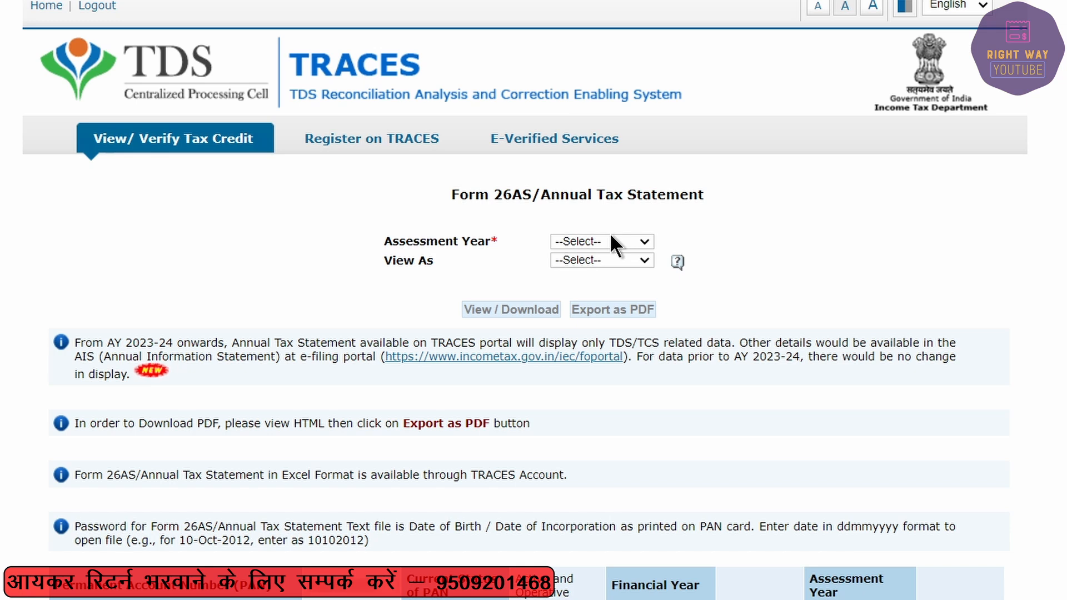
# Step: View Form 26AS for assessment year 2024-25 in HTML format
pyautogui.click(612, 241)
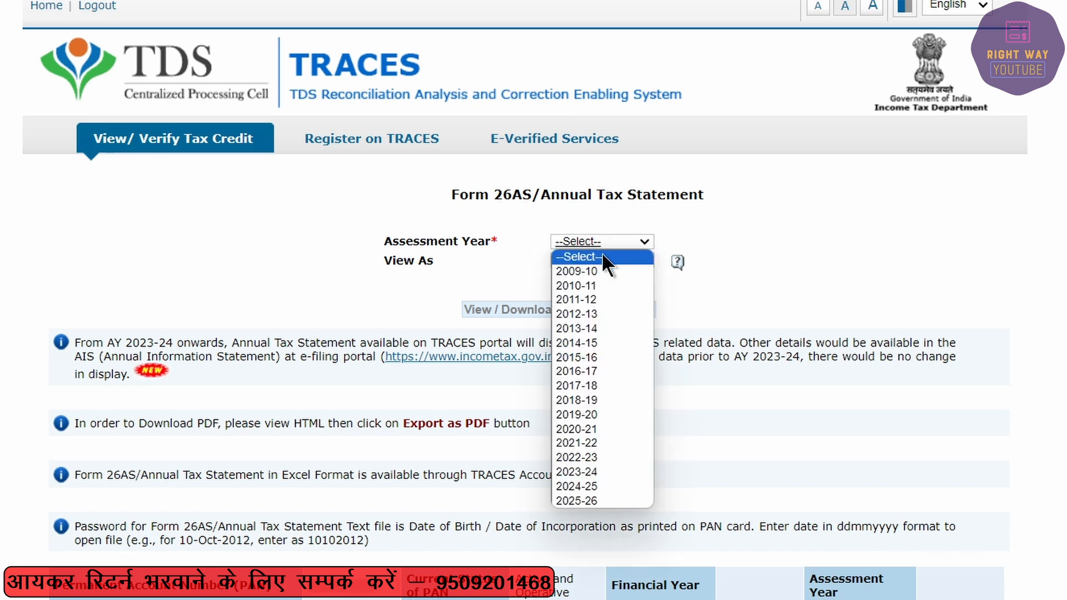
pyautogui.click(595, 486)
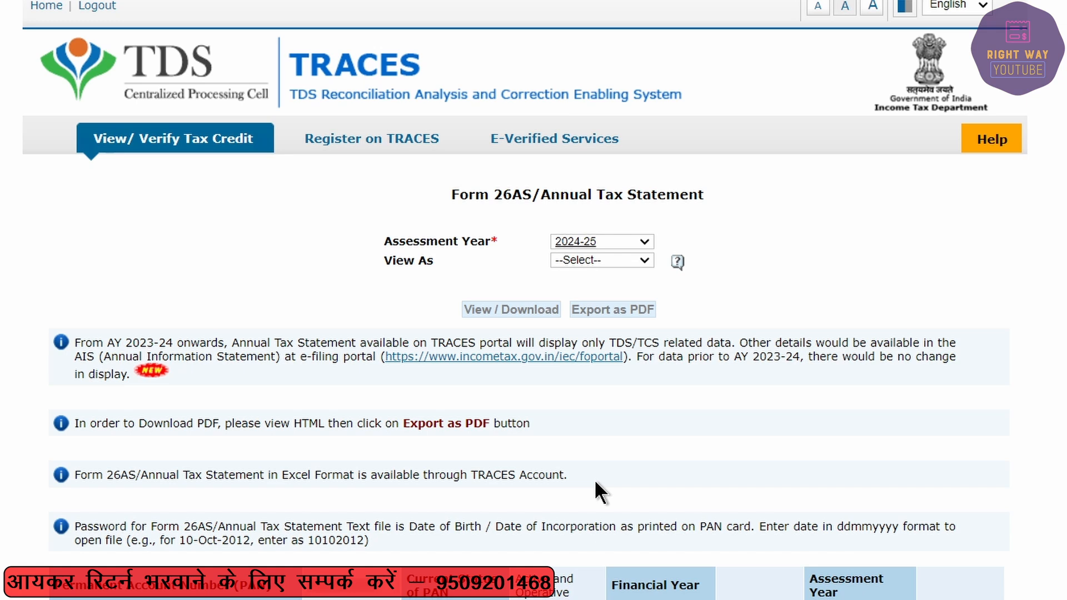
pyautogui.click(592, 258)
pyautogui.click(590, 289)
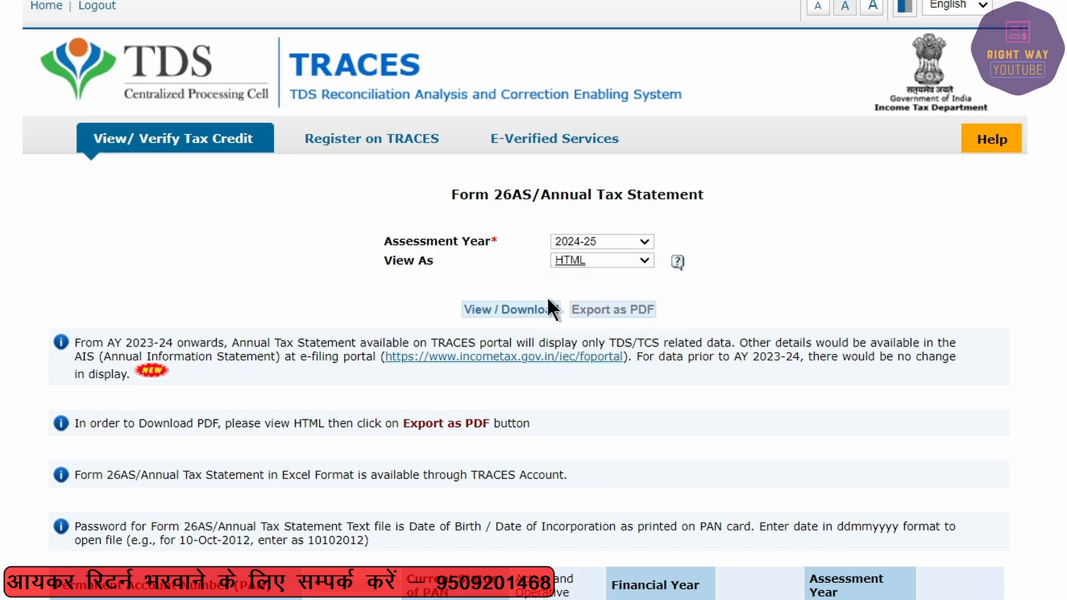
pyautogui.click(521, 309)
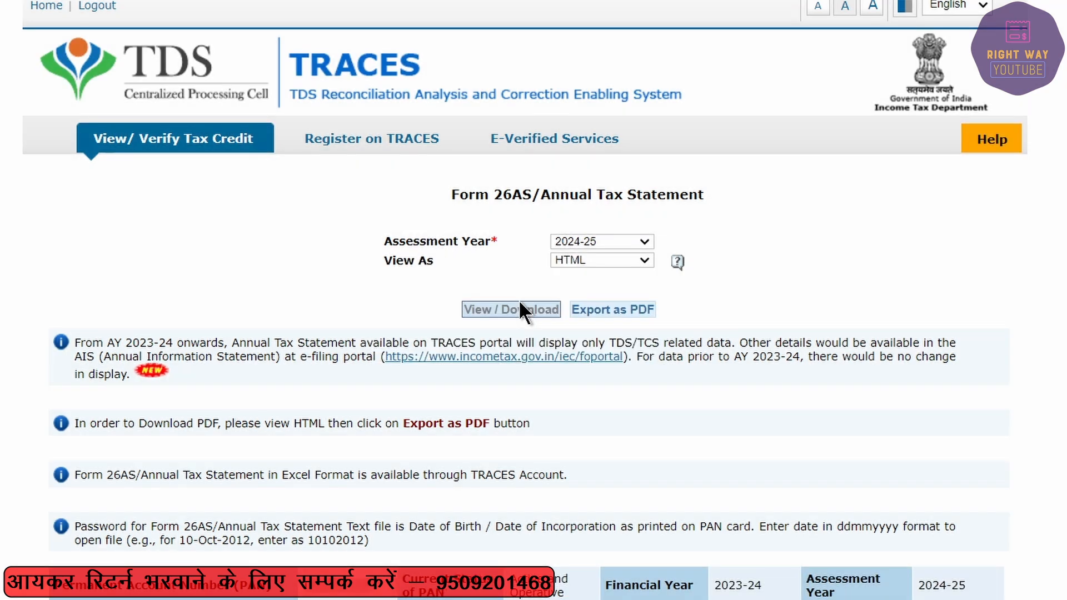
pyautogui.scroll(-10, 534, 97)
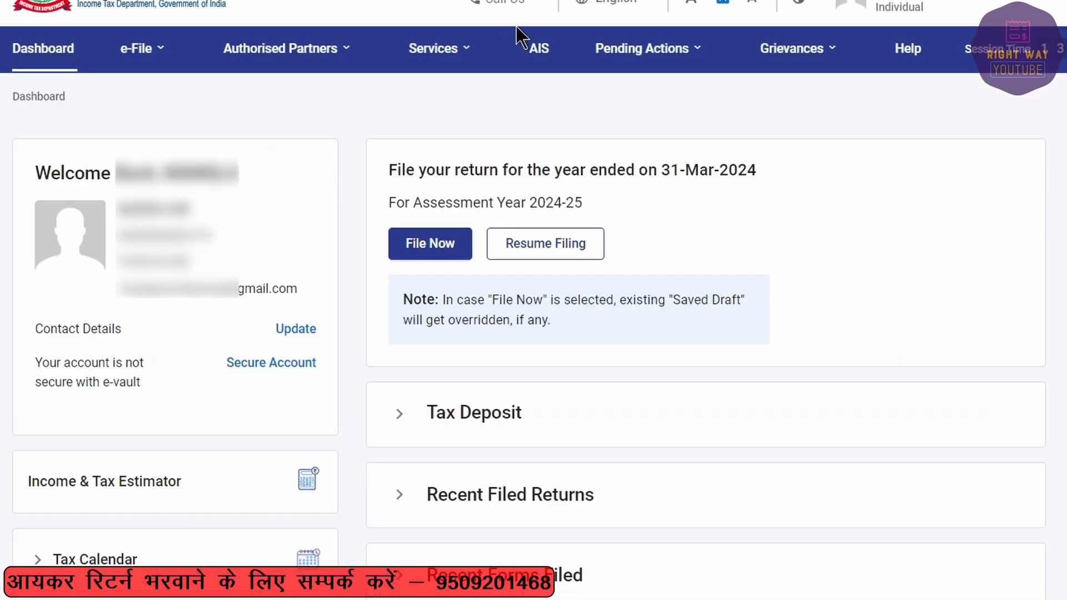
# Step: Open AIS, then the Taxpayer Information Summary for F.Y. 2023-24 showing salary 5,68,937
pyautogui.click(539, 53)
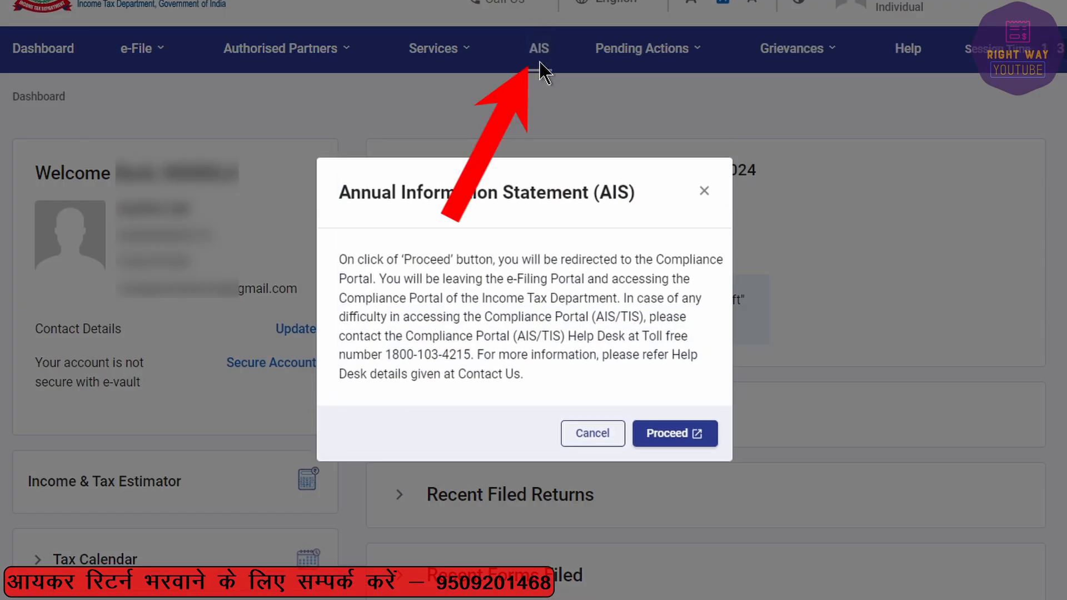
pyautogui.click(667, 436)
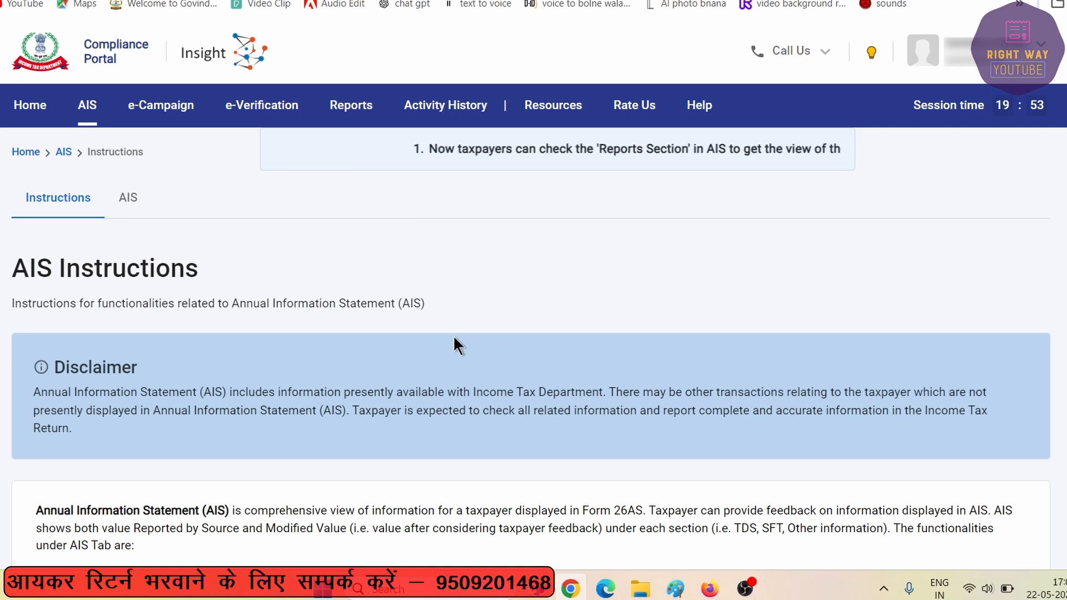
pyautogui.click(126, 206)
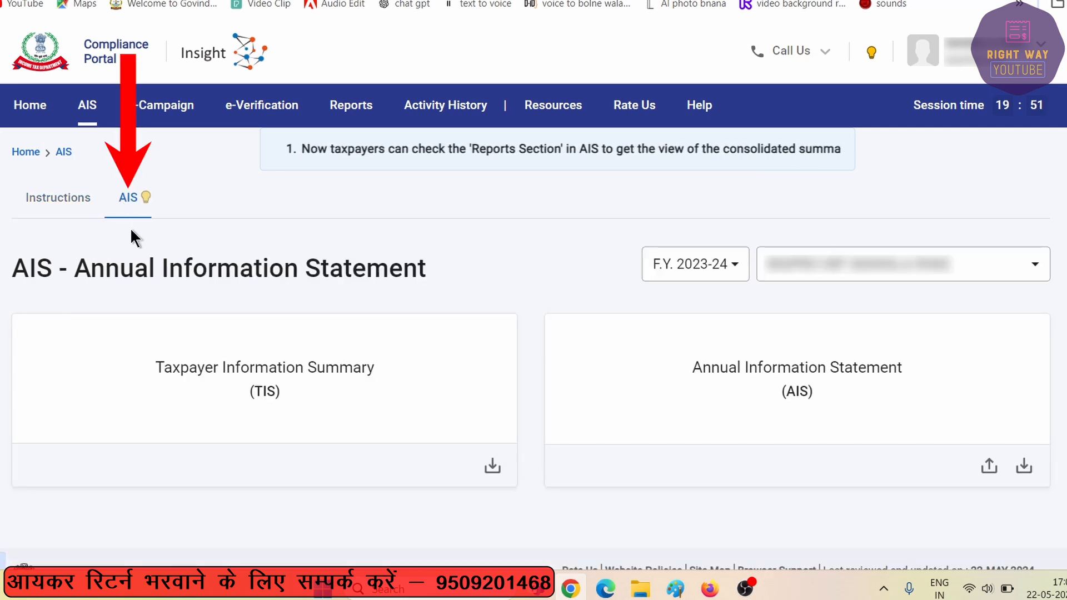
pyautogui.click(286, 369)
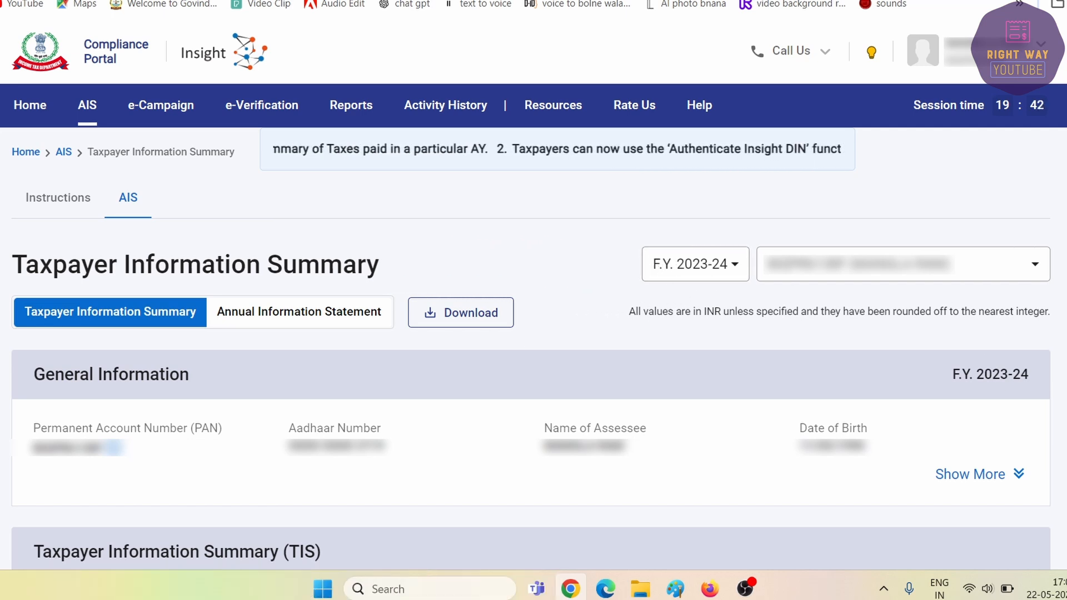
pyautogui.scroll(-9, 10, 43)
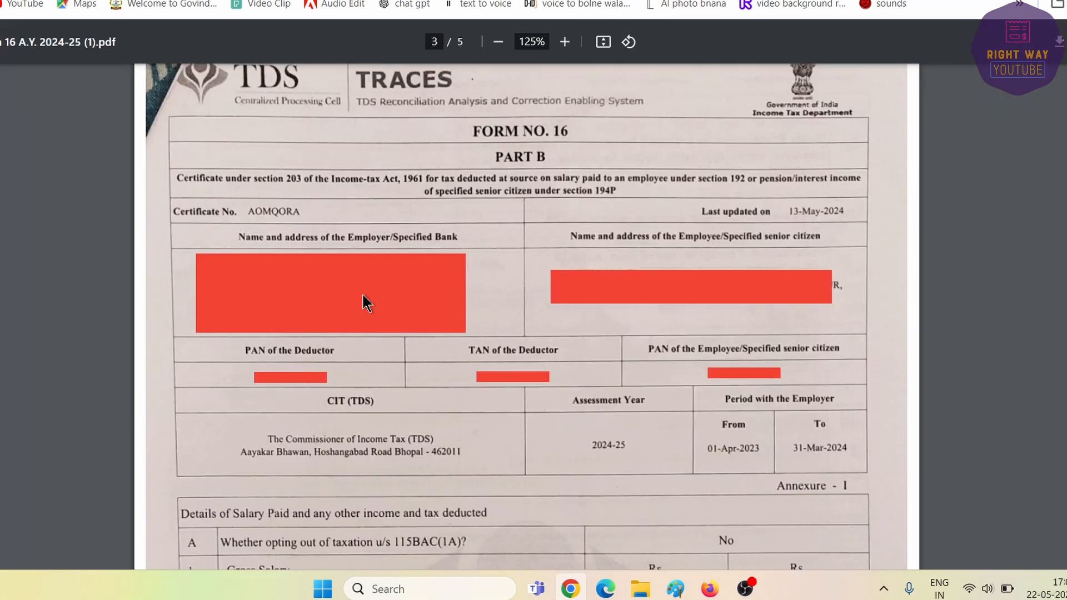
pyautogui.scroll(-4, 718, 392)
pyautogui.scroll(-3, 718, 386)
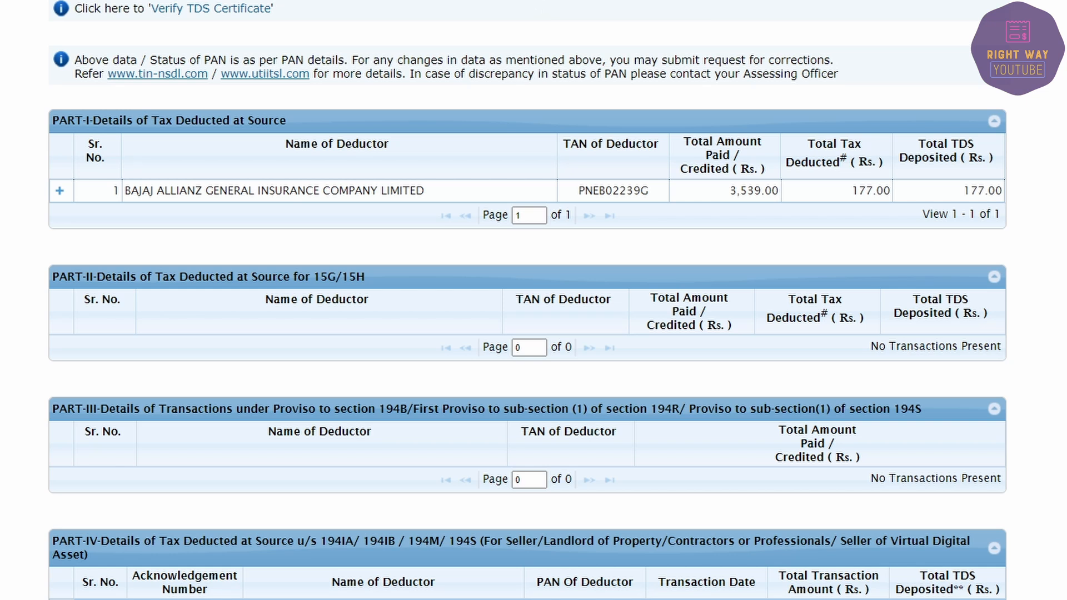
# Step: Switch back to the e-Filing dashboard from the Form 26AS page
pyautogui.click(100, 1)
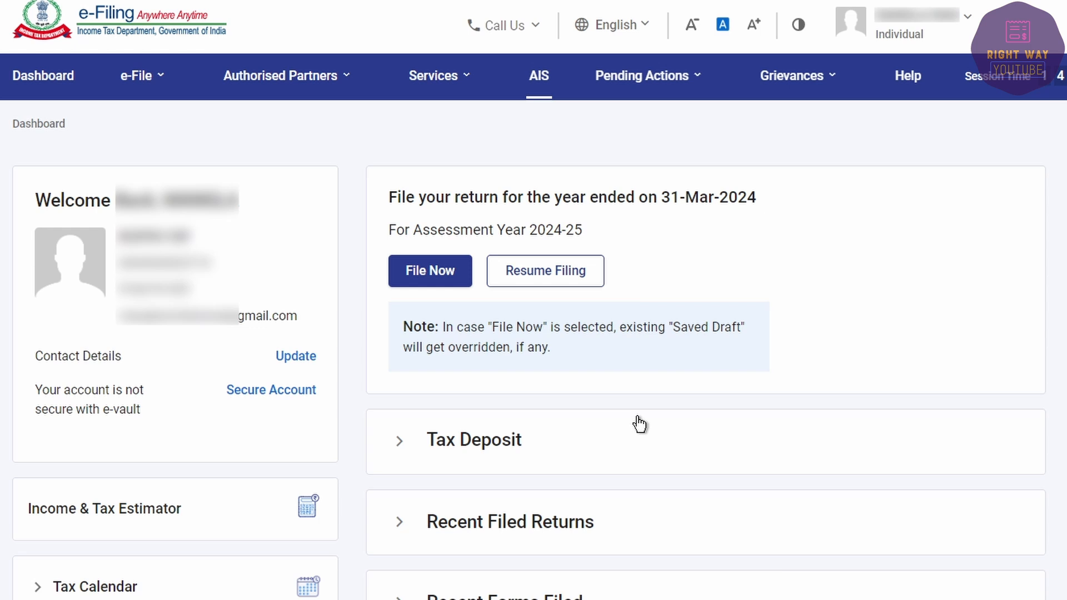
# Step: Start a new online filing for AY 2024-25 with Individual status
pyautogui.click(415, 280)
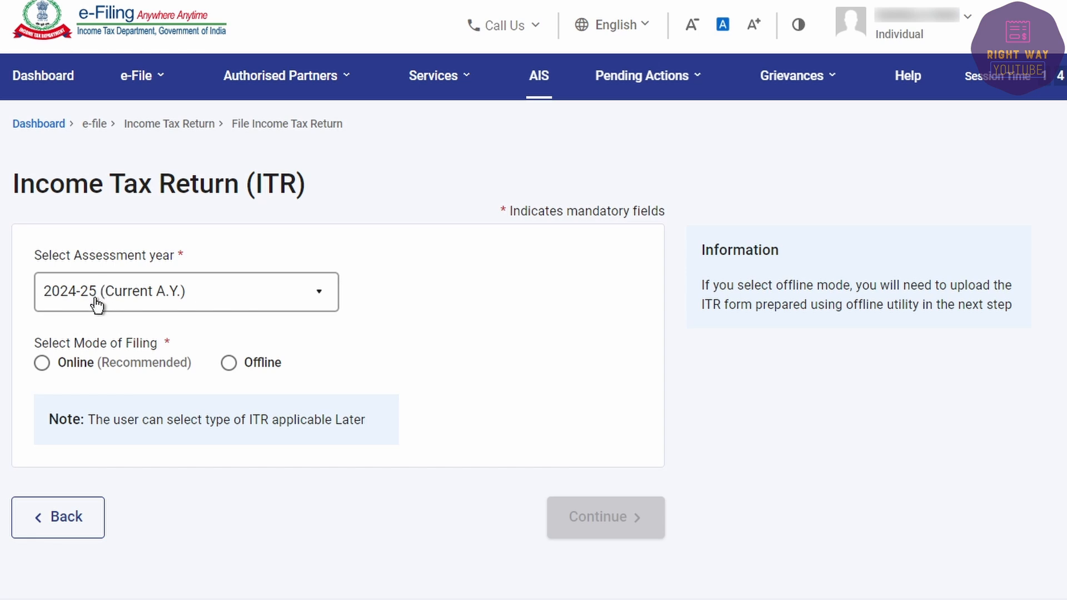
pyautogui.click(42, 367)
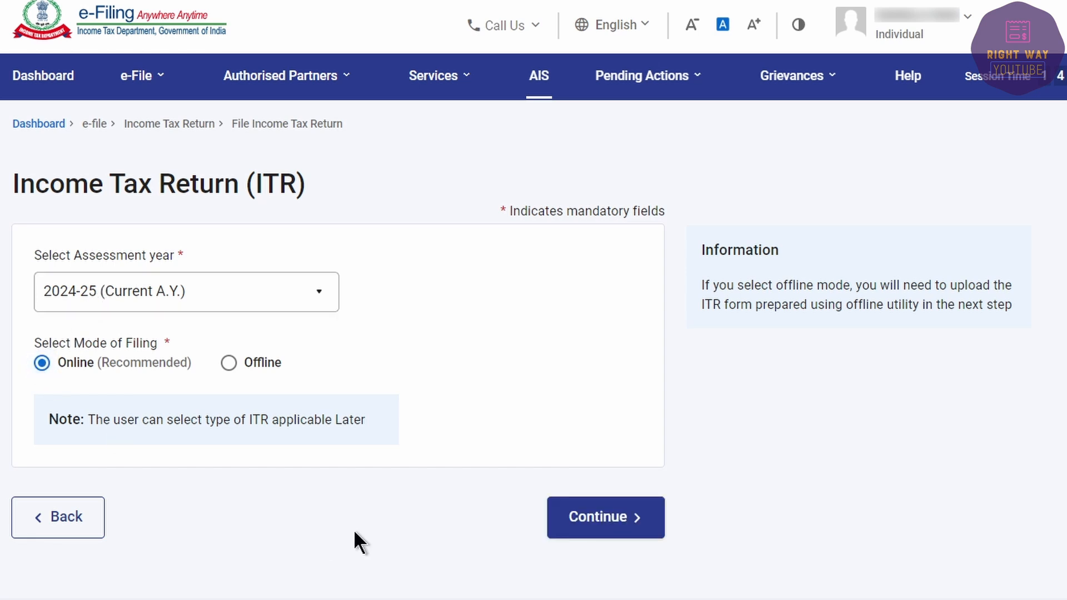
pyautogui.click(580, 529)
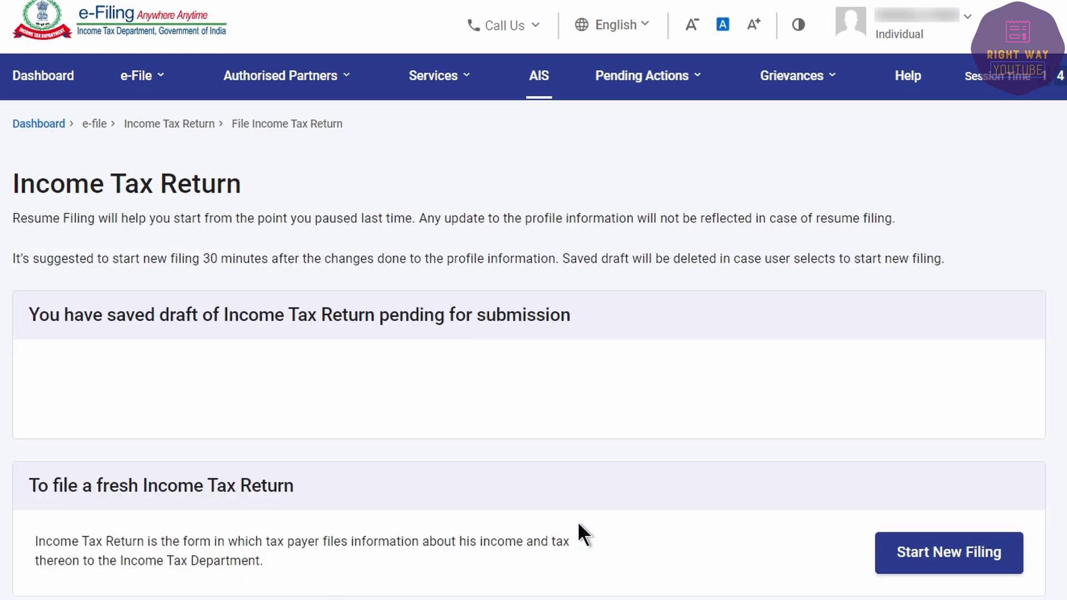
pyautogui.click(924, 567)
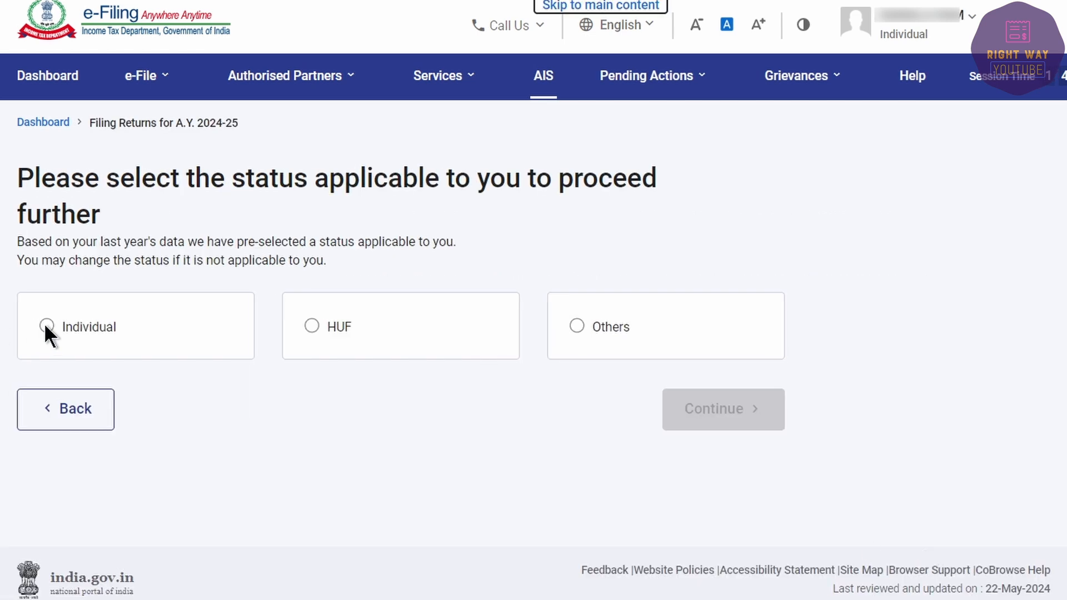
pyautogui.click(47, 326)
pyautogui.click(726, 423)
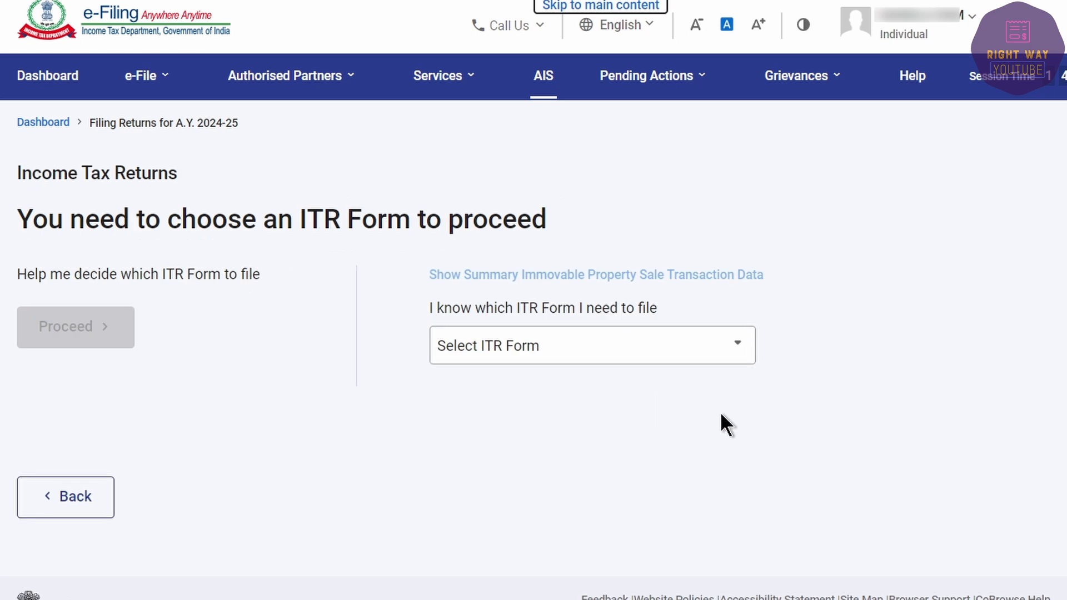
# Step: Select ITR - 1 as the return form and proceed with it
pyautogui.click(553, 348)
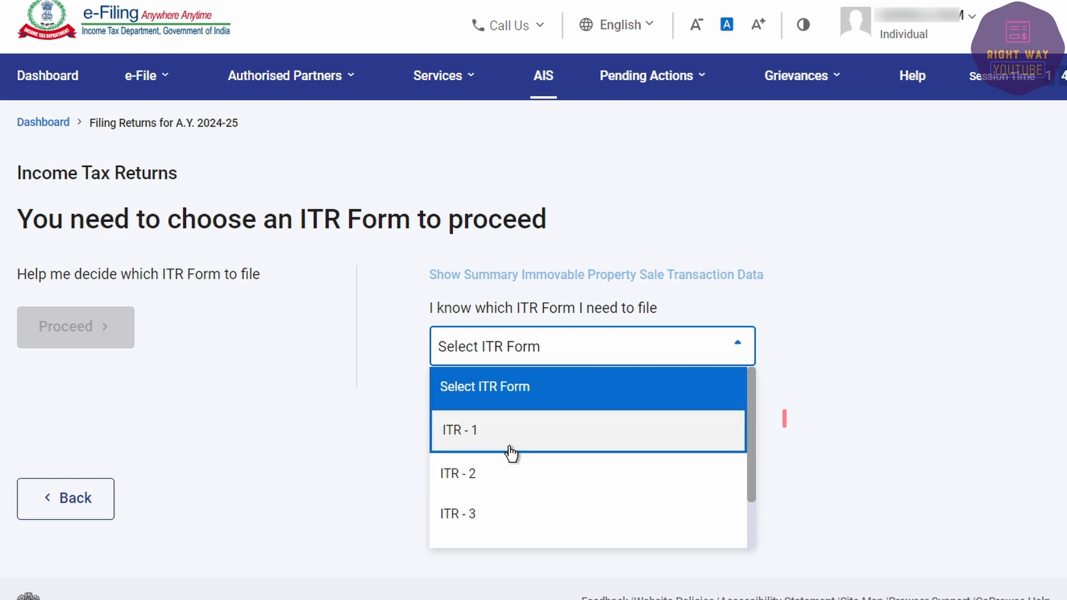
pyautogui.scroll(-2, 514, 452)
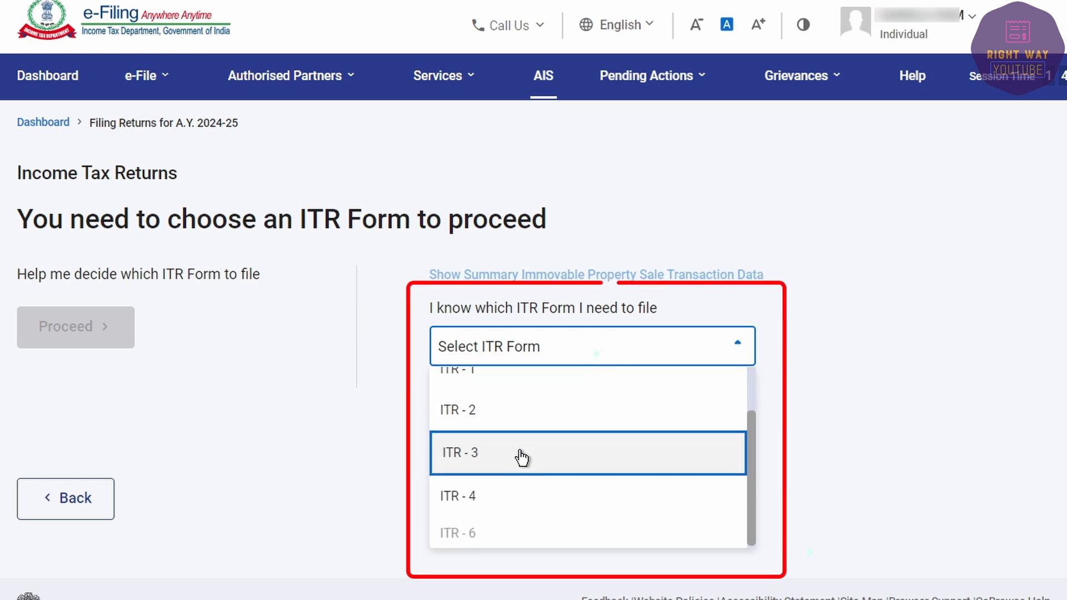
pyautogui.scroll(2, 539, 448)
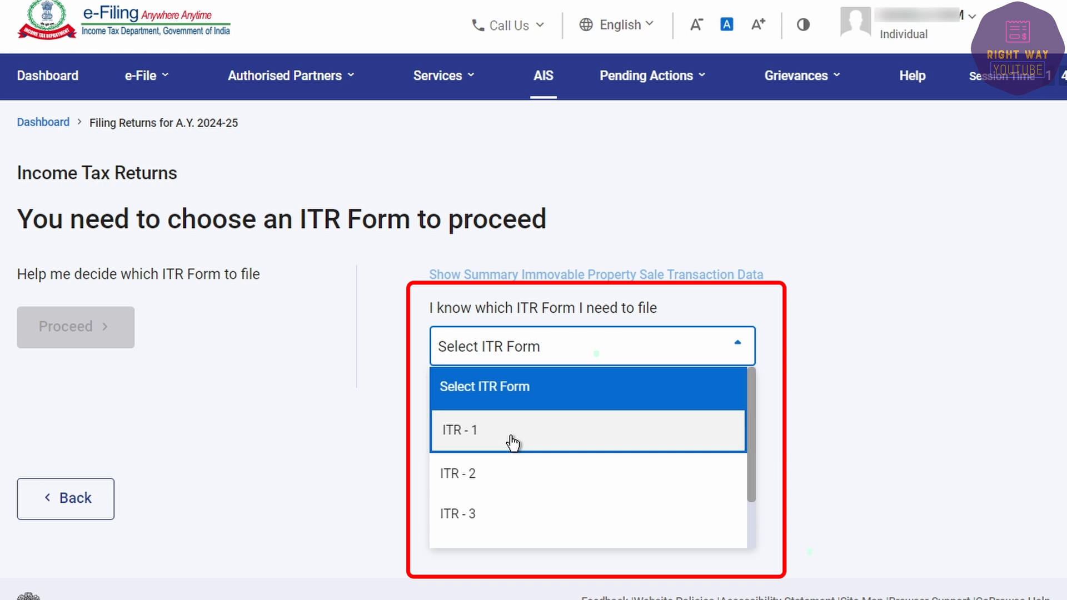
pyautogui.click(479, 432)
pyautogui.click(501, 548)
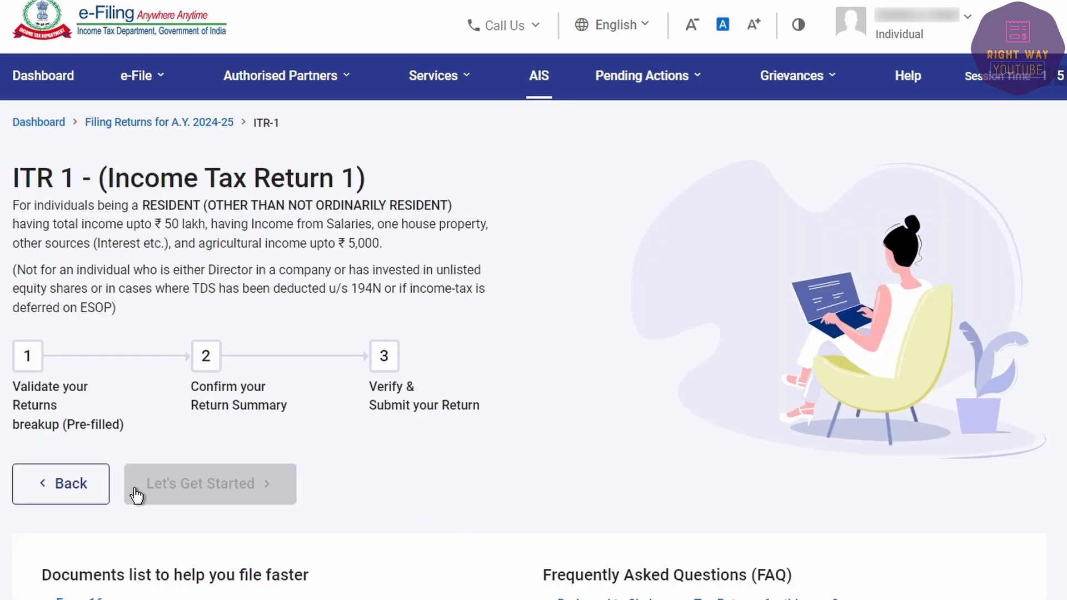
# Step: Begin ITR-1, declaring taxable income above the basic exemption limit, and reach the Return Summary
pyautogui.click(191, 495)
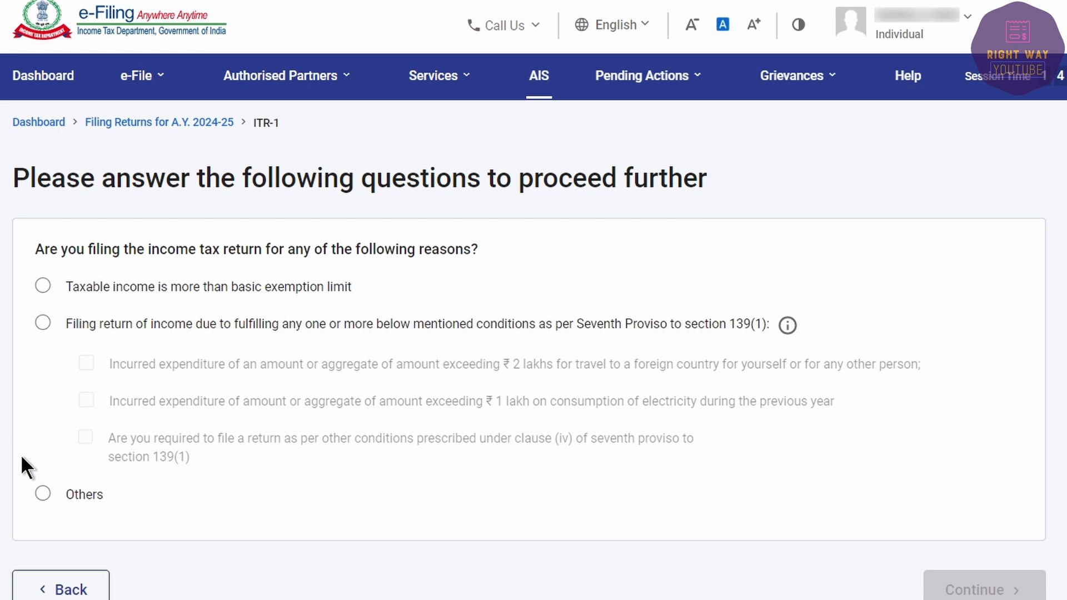
pyautogui.click(41, 285)
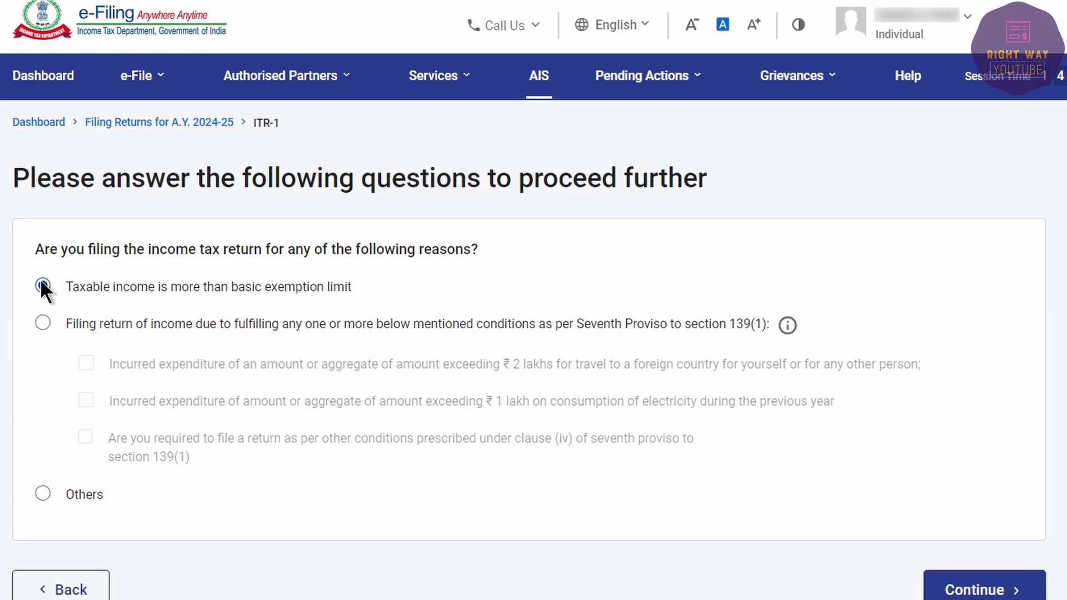
pyautogui.click(957, 593)
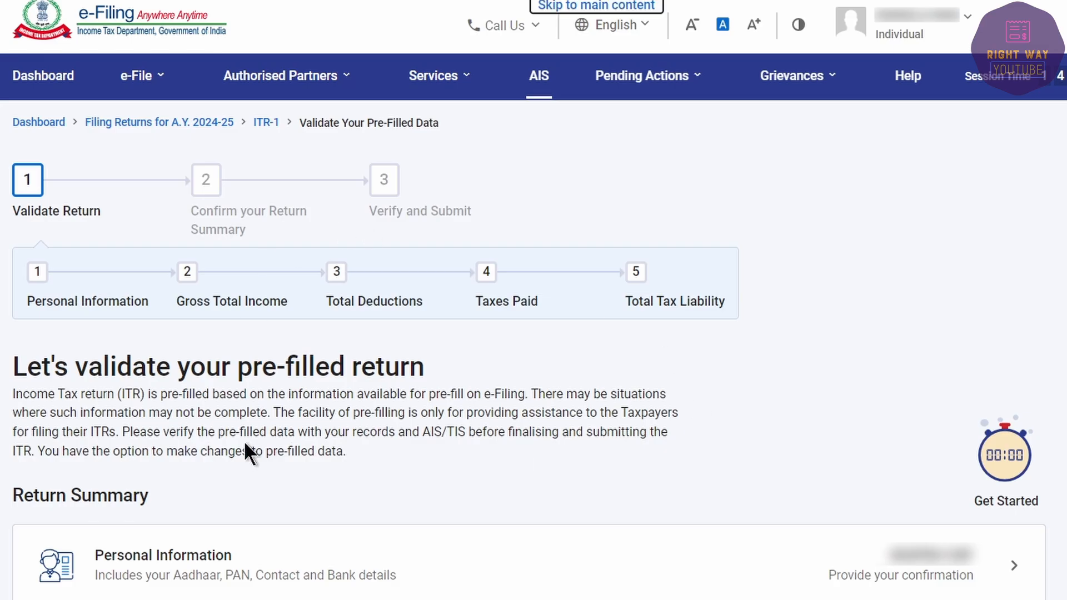
pyautogui.scroll(-8, 69, 143)
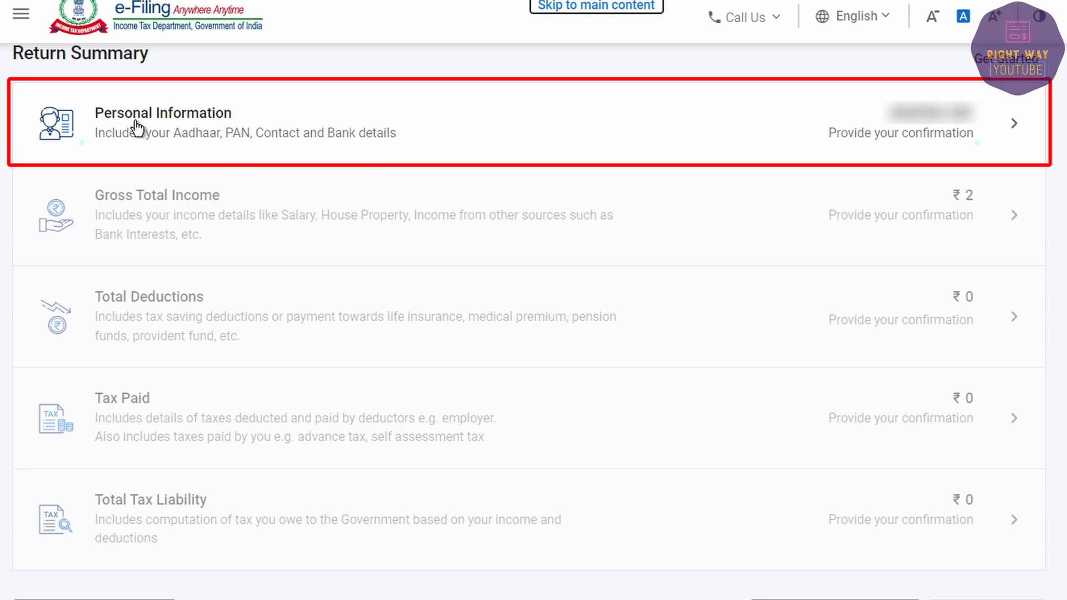
# Step: Open the Personal Information details from the Return Summary to review employment and filing section
pyautogui.click(531, 131)
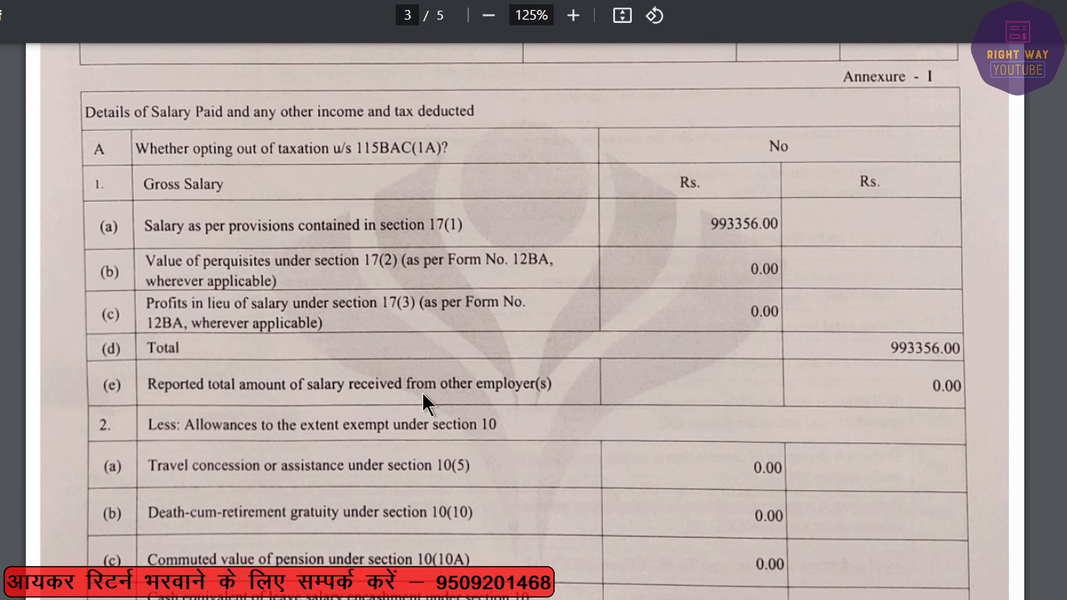
pyautogui.scroll(9, 424, 396)
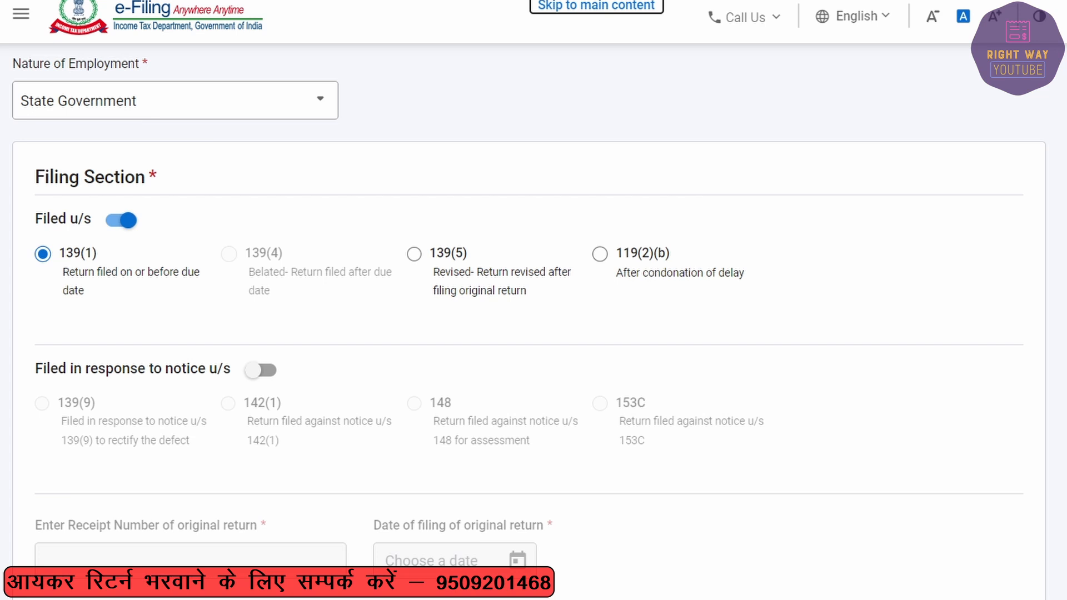
# Step: Set employment nature to Central Government and answer No to opting out under 115BAC(6)
pyautogui.click(100, 100)
pyautogui.click(100, 185)
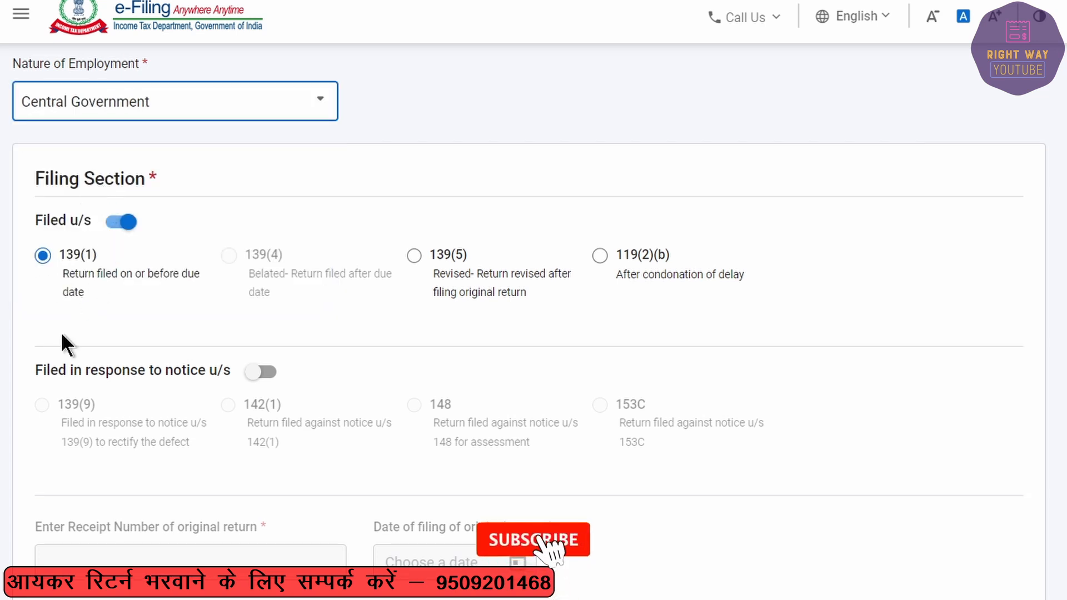
pyautogui.scroll(-5, 420, 447)
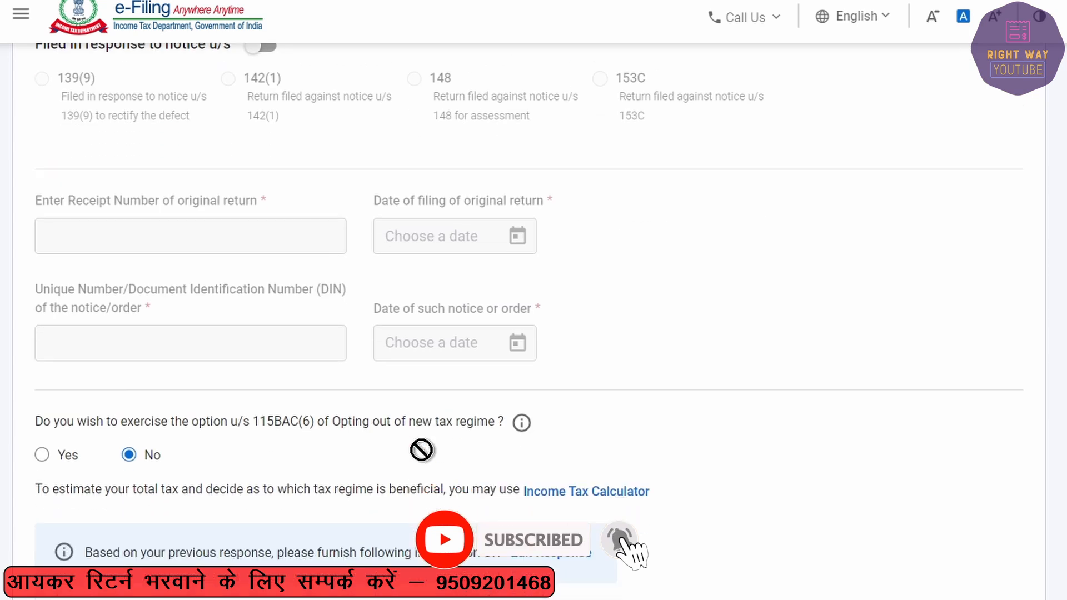
pyautogui.scroll(-5, 421, 450)
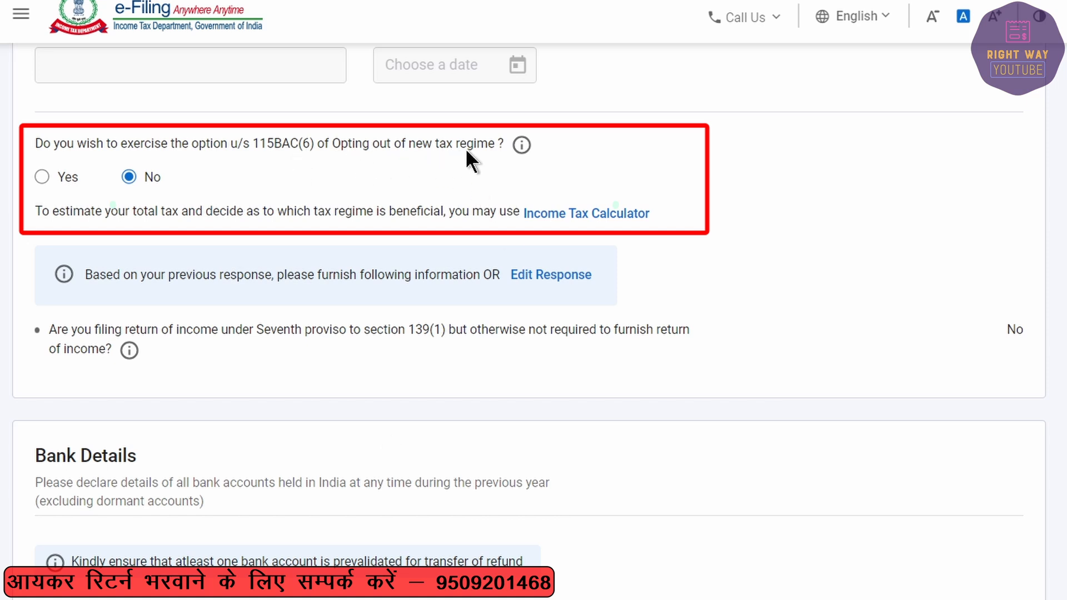
pyautogui.click(42, 176)
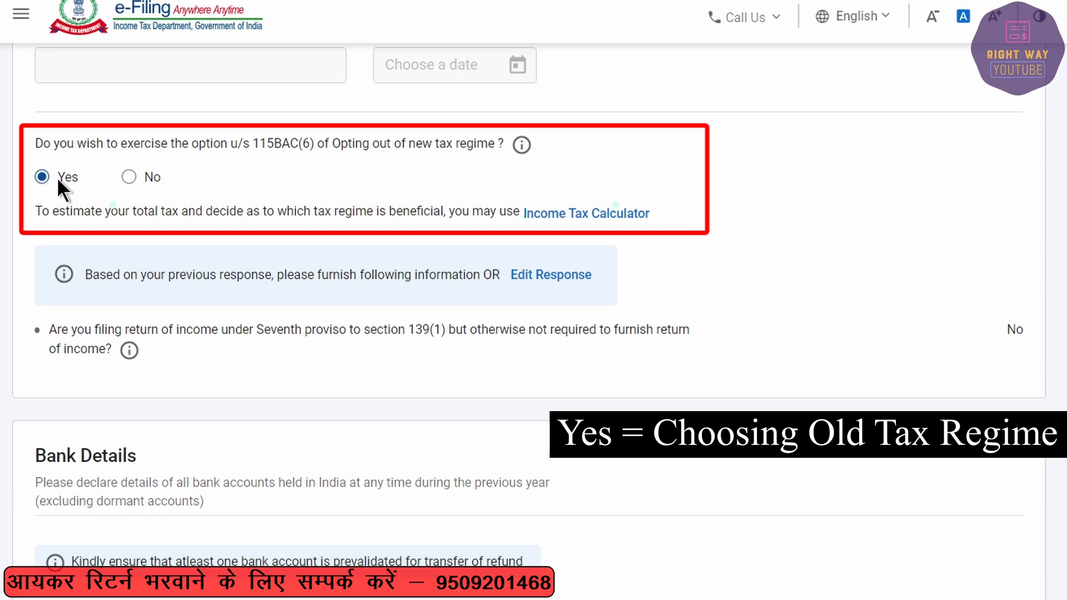
pyautogui.click(126, 176)
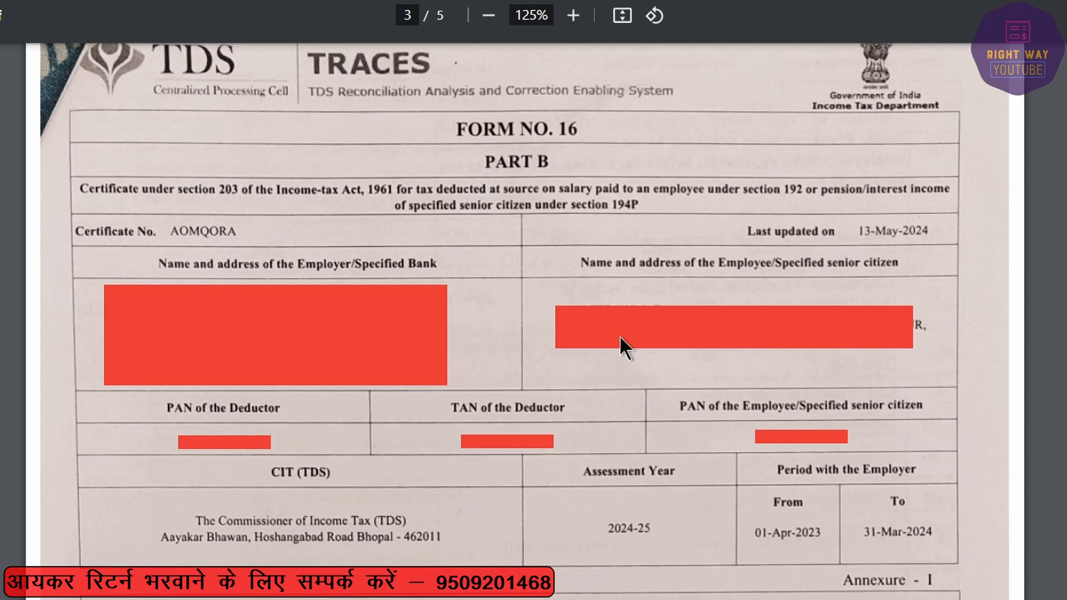
pyautogui.scroll(-3, 619, 335)
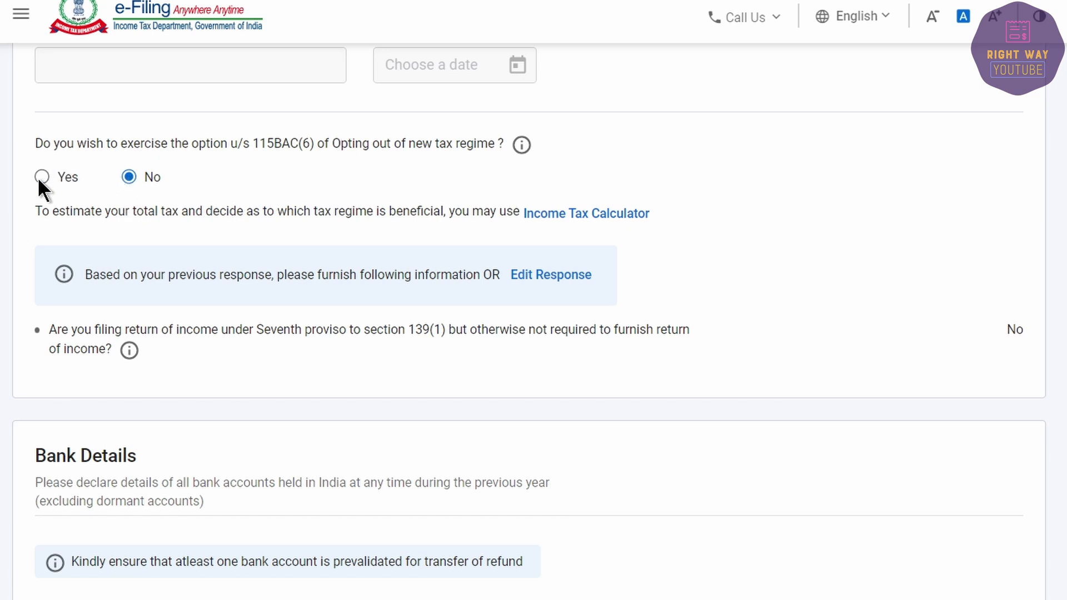
pyautogui.scroll(-5, 45, 202)
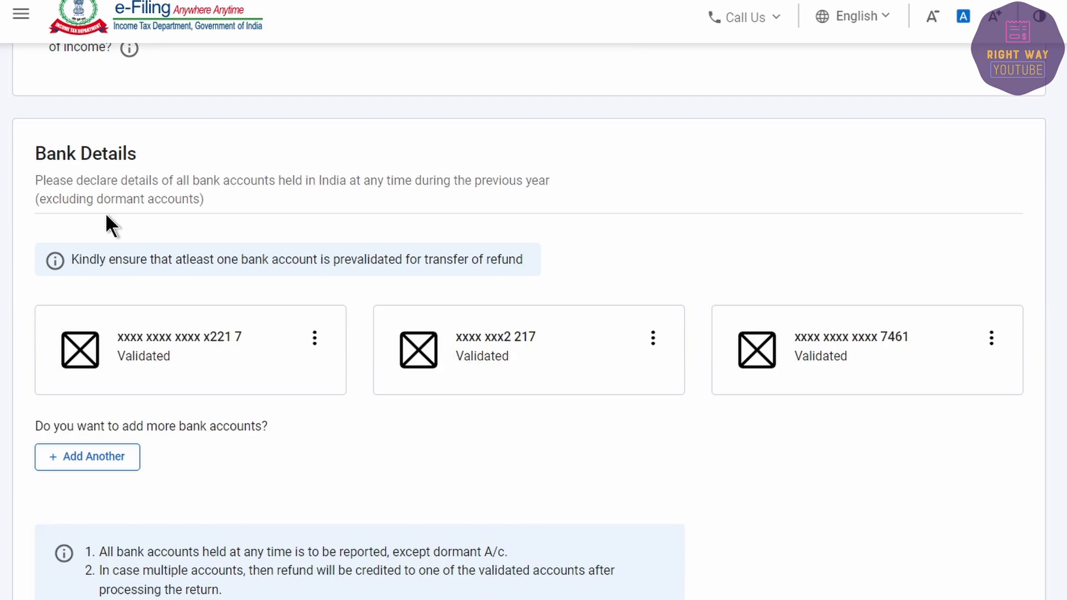
# Step: Confirm the Personal Information section with its three validated bank accounts
pyautogui.scroll(-3, 845, 417)
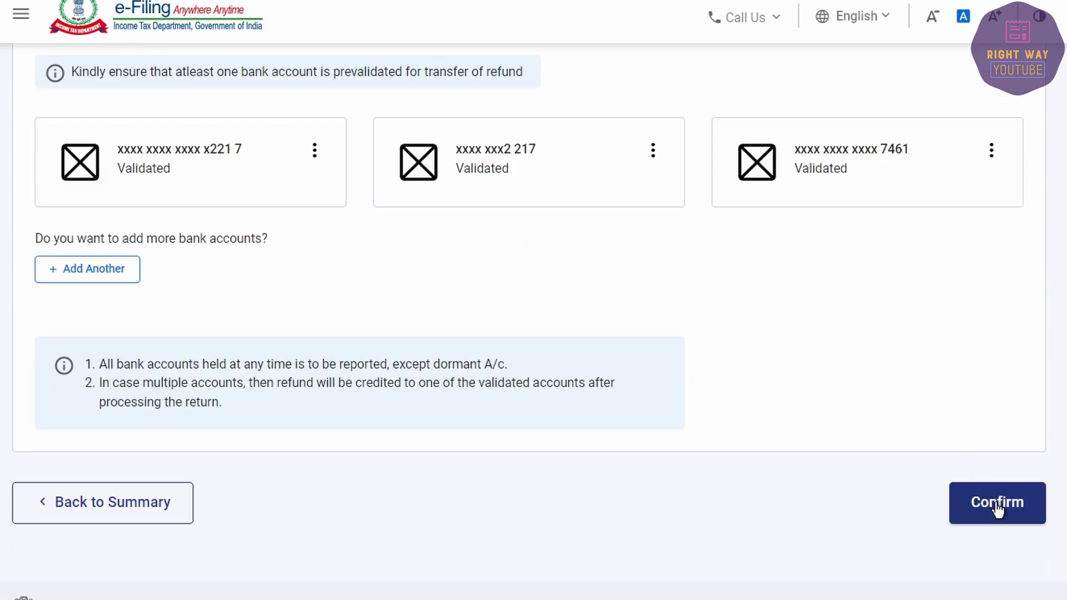
pyautogui.click(997, 508)
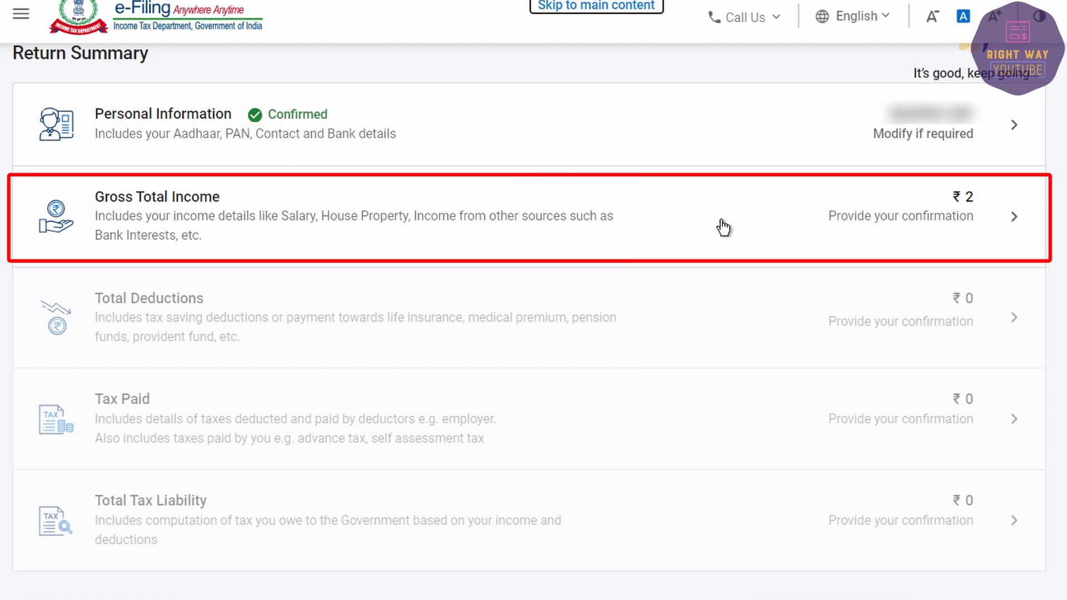
# Step: Open Gross Total Income and review its Section 10(14) salary exemption questions
pyautogui.click(598, 210)
pyautogui.scroll(-4, 155, 442)
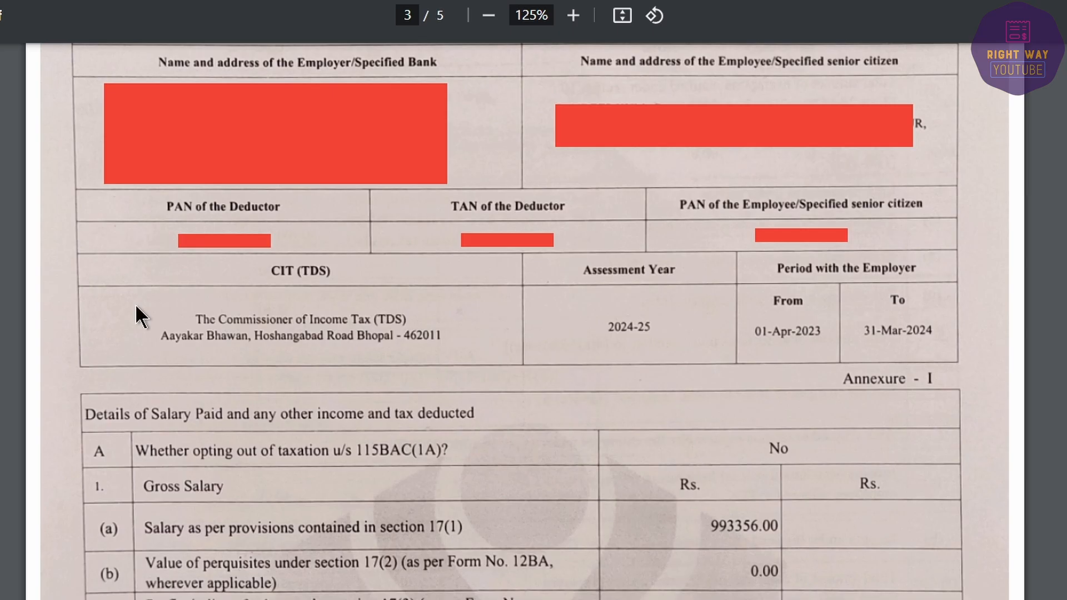
pyautogui.scroll(-7, 402, 516)
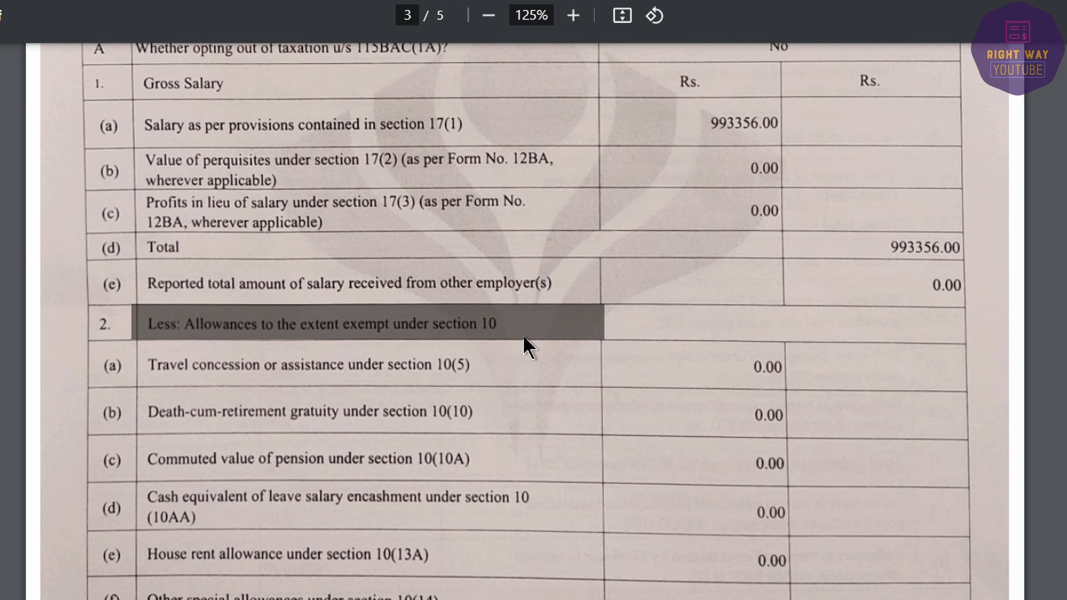
pyautogui.scroll(-4, 626, 408)
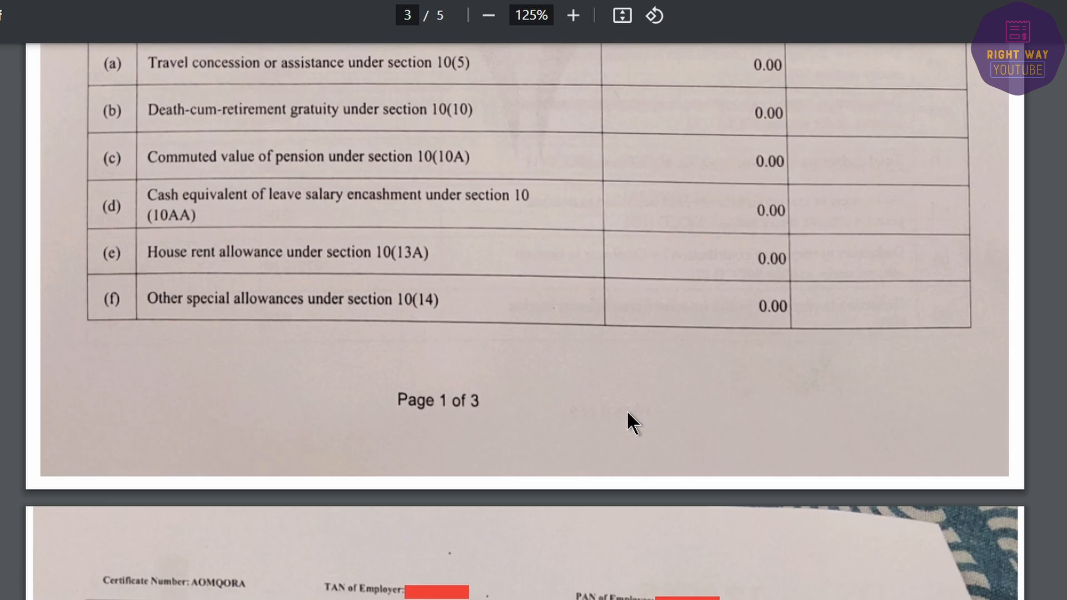
pyautogui.scroll(4, 626, 409)
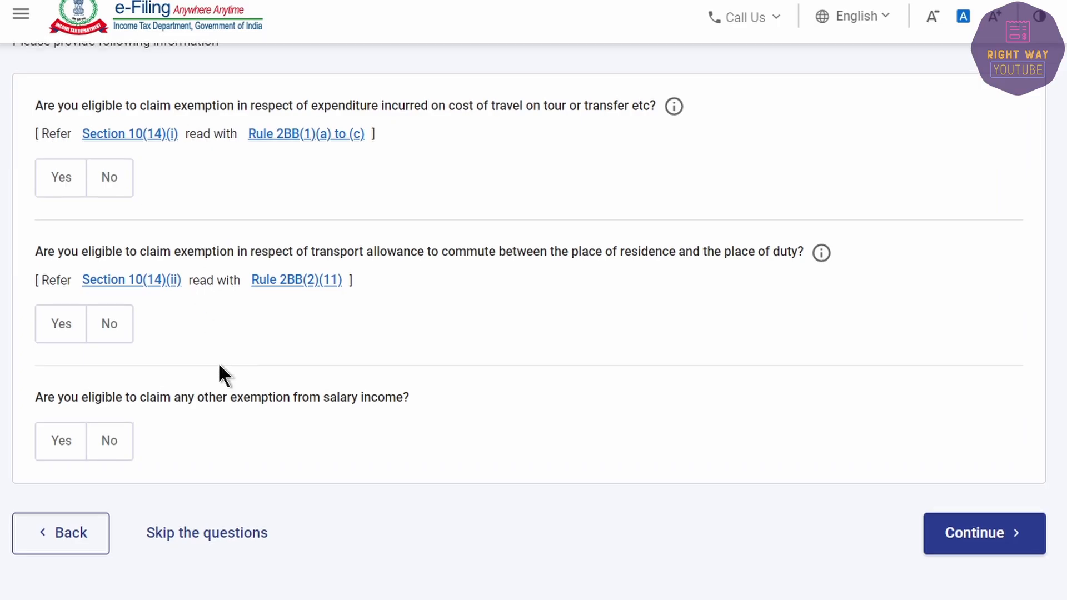
# Step: Skip the salary exemption questions and confirm the skip
pyautogui.scroll(-4, 162, 500)
pyautogui.click(191, 542)
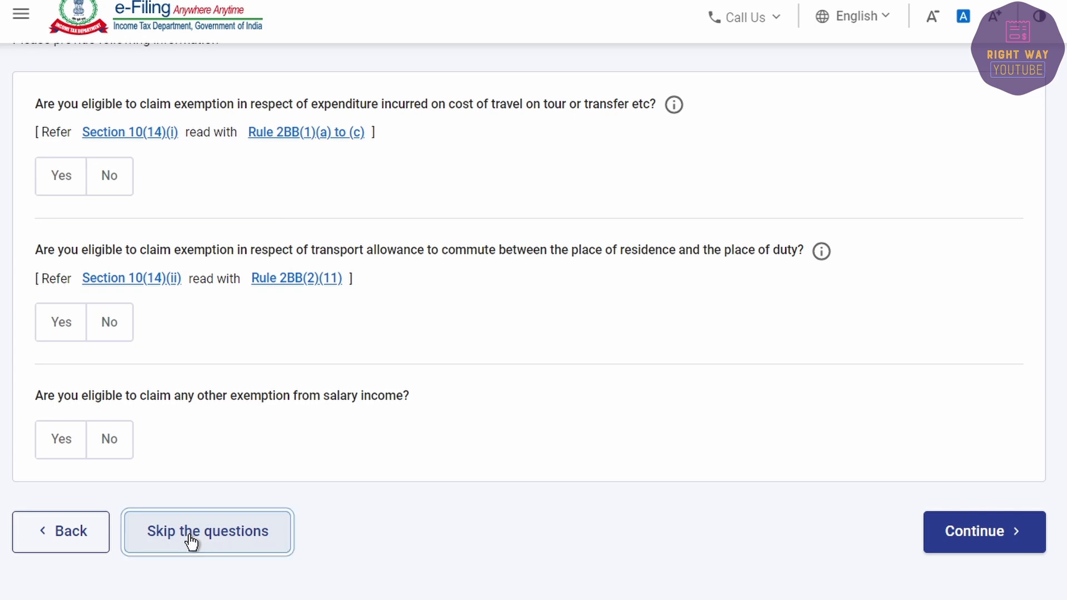
pyautogui.click(728, 425)
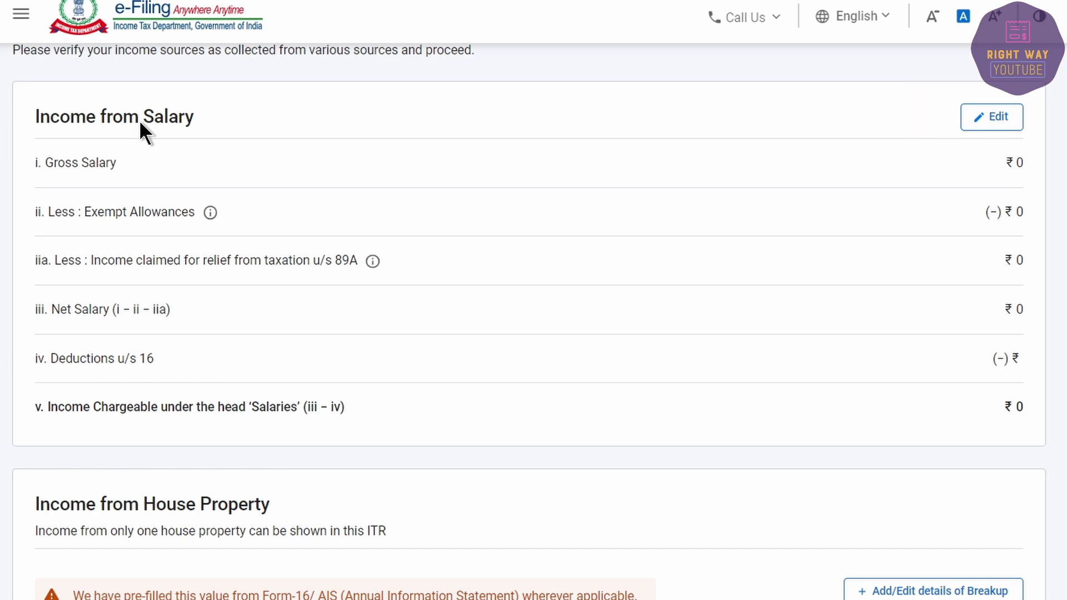
# Step: Enter 993356 as salary under section 17(1) and save the salary details
pyautogui.click(998, 117)
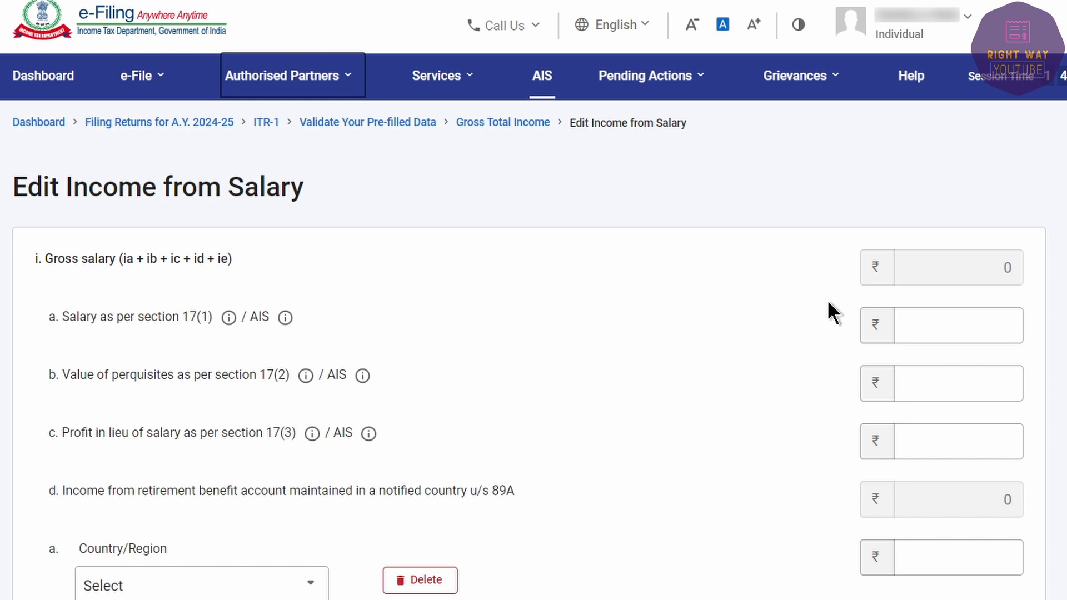
pyautogui.click(941, 319)
pyautogui.write('993356')
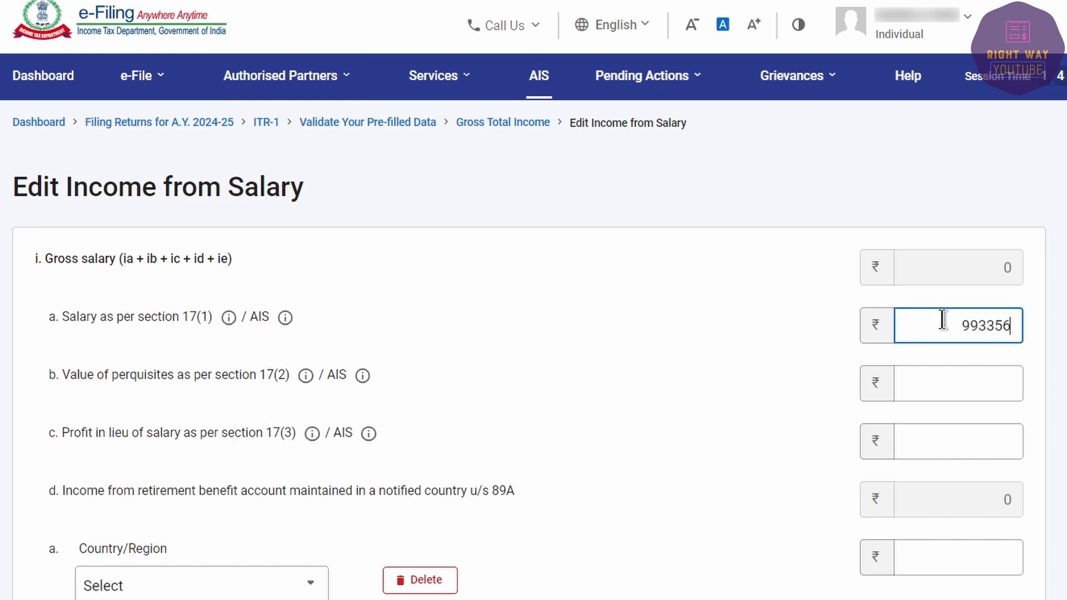
pyautogui.scroll(-10, 422, 384)
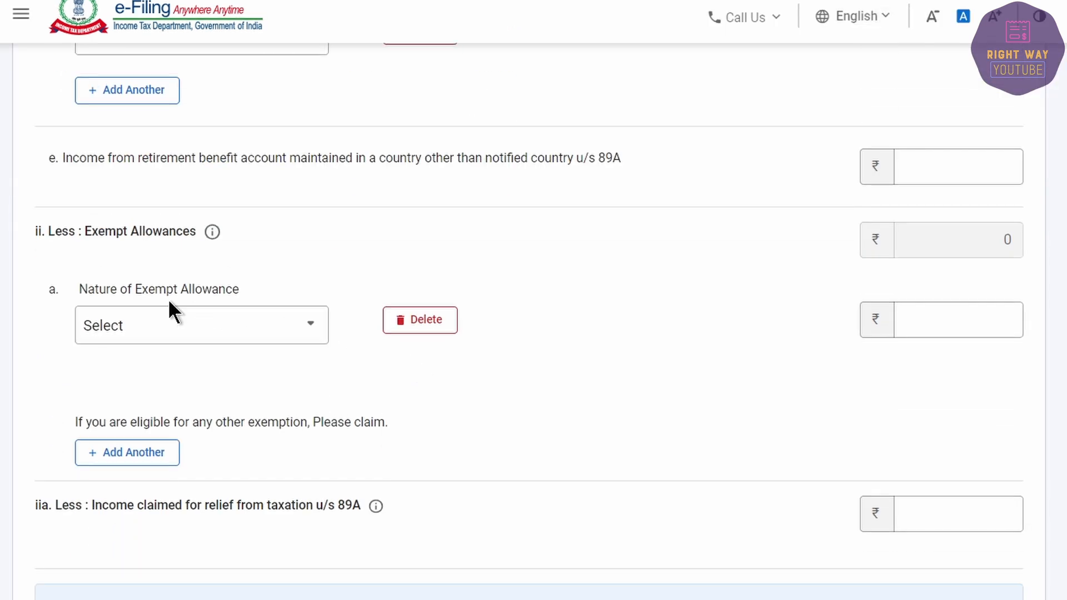
pyautogui.click(214, 324)
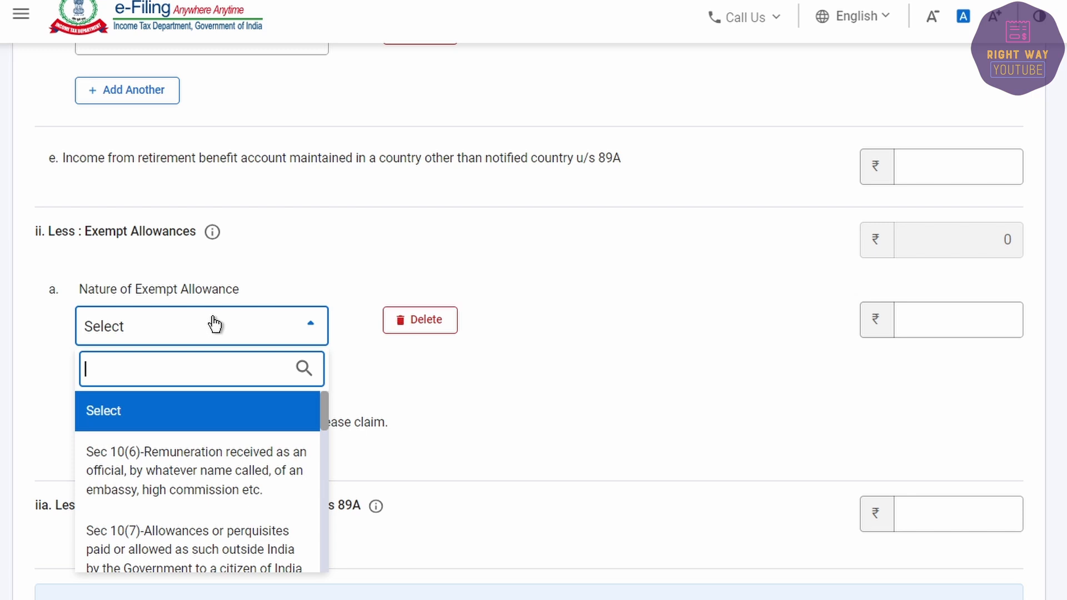
pyautogui.scroll(-10, 195, 459)
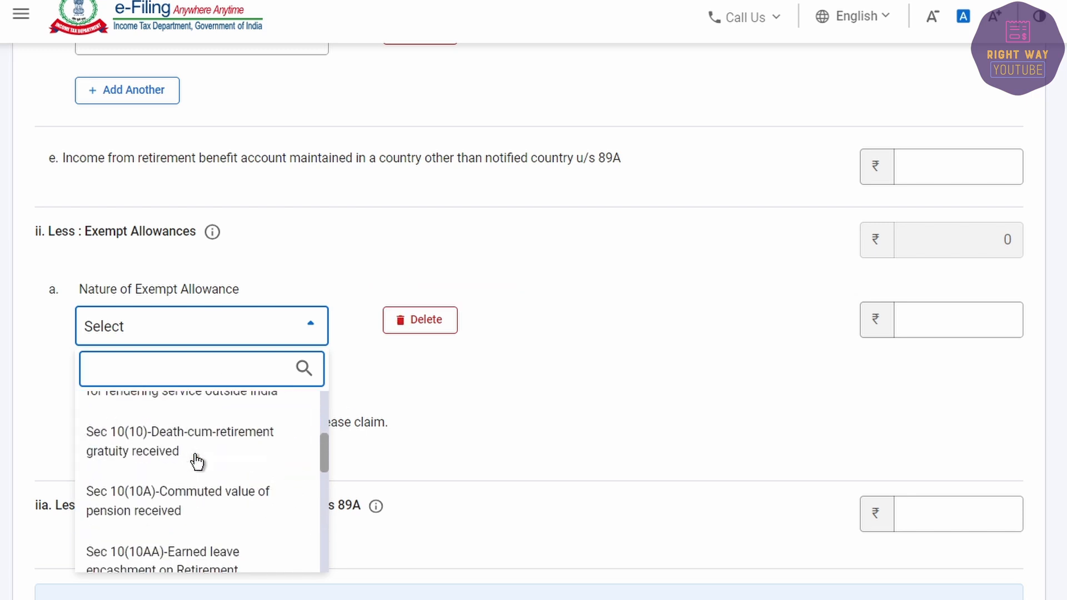
pyautogui.scroll(10, 195, 459)
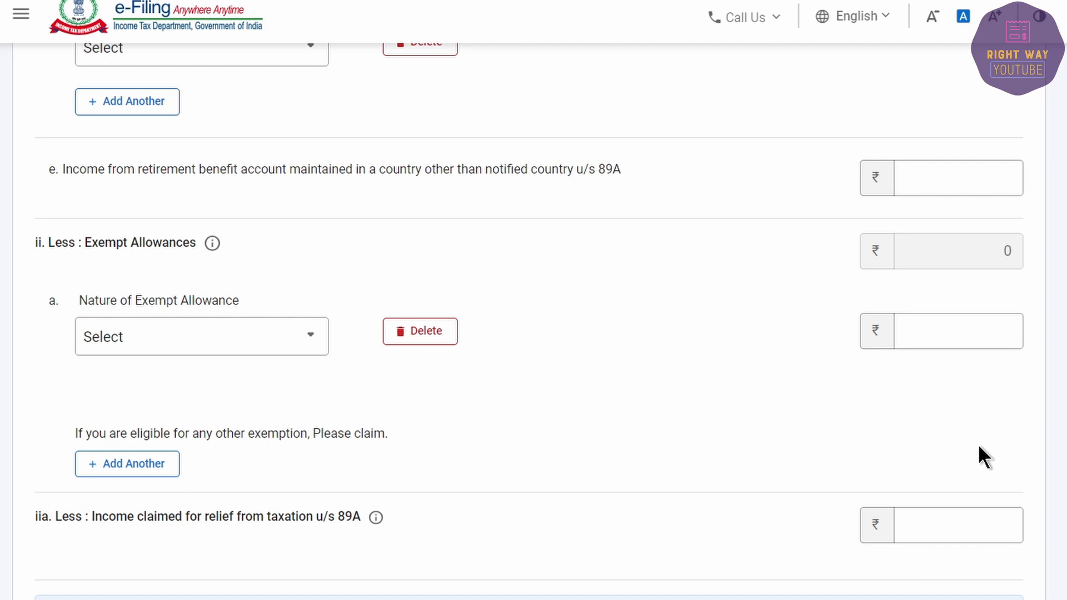
pyautogui.scroll(-9, 974, 464)
pyautogui.click(1000, 588)
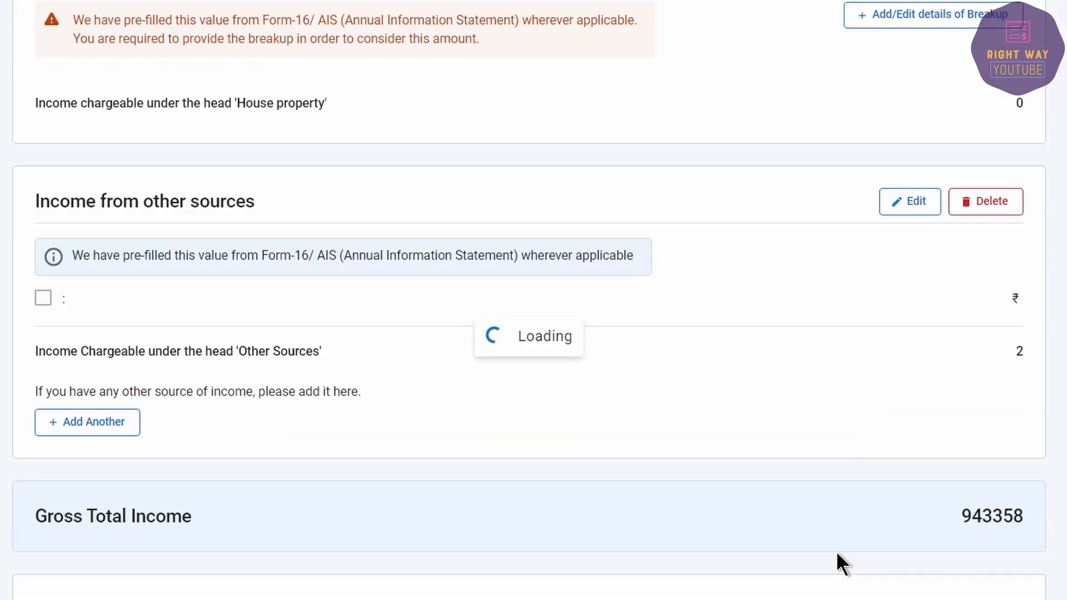
pyautogui.scroll(-10, 967, 480)
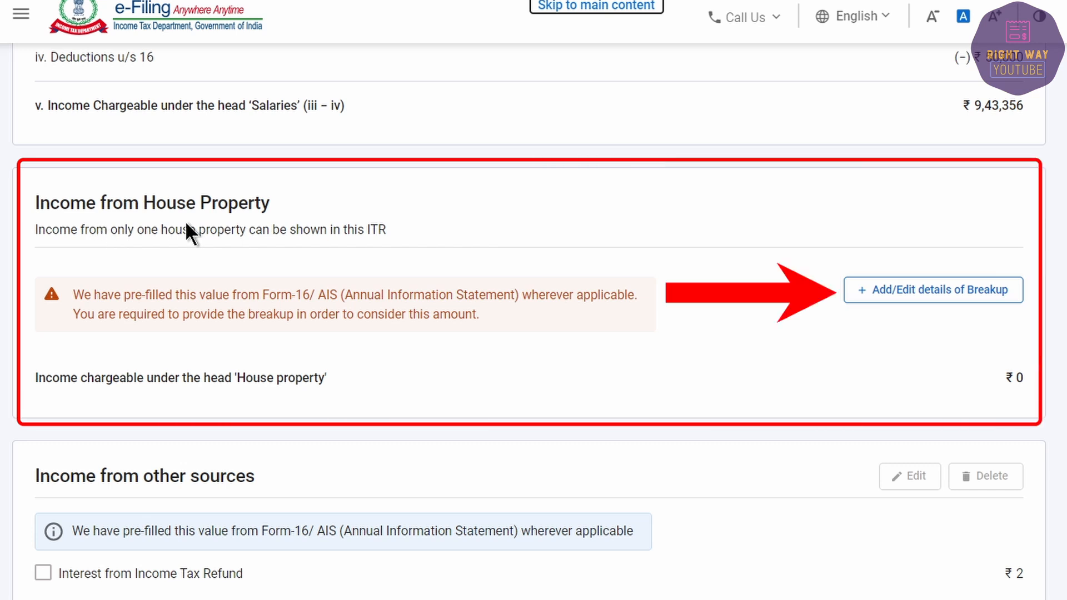
pyautogui.click(903, 292)
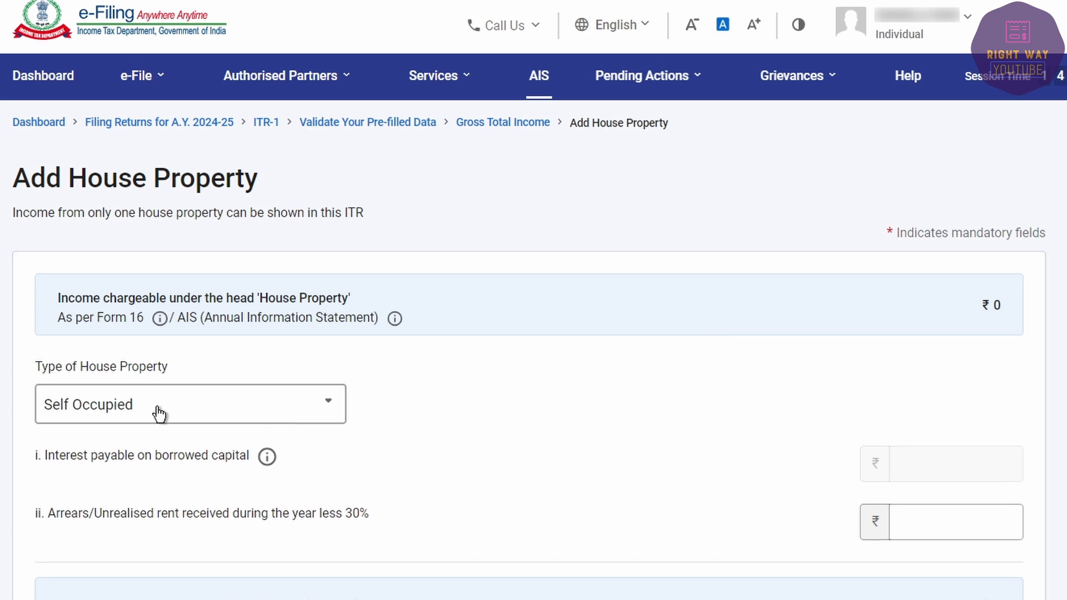
pyautogui.click(967, 519)
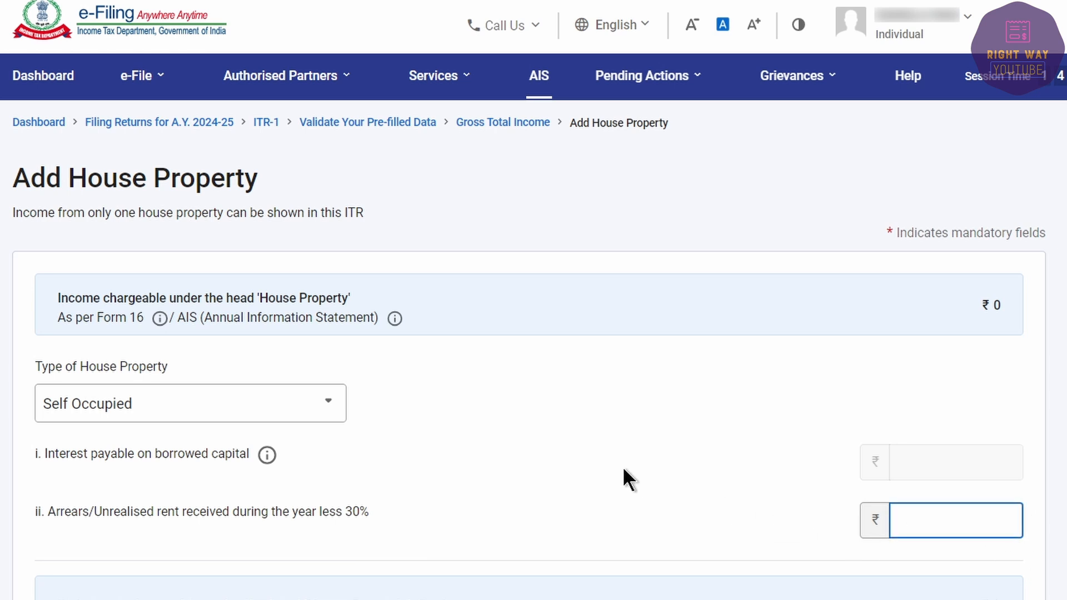
pyautogui.scroll(-3, 582, 475)
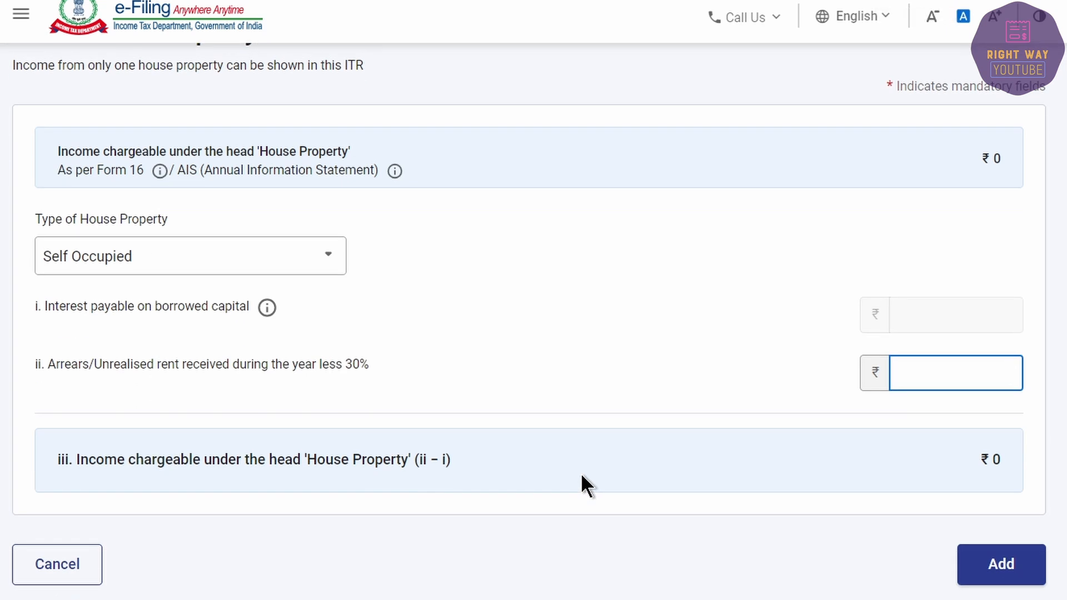
pyautogui.click(53, 563)
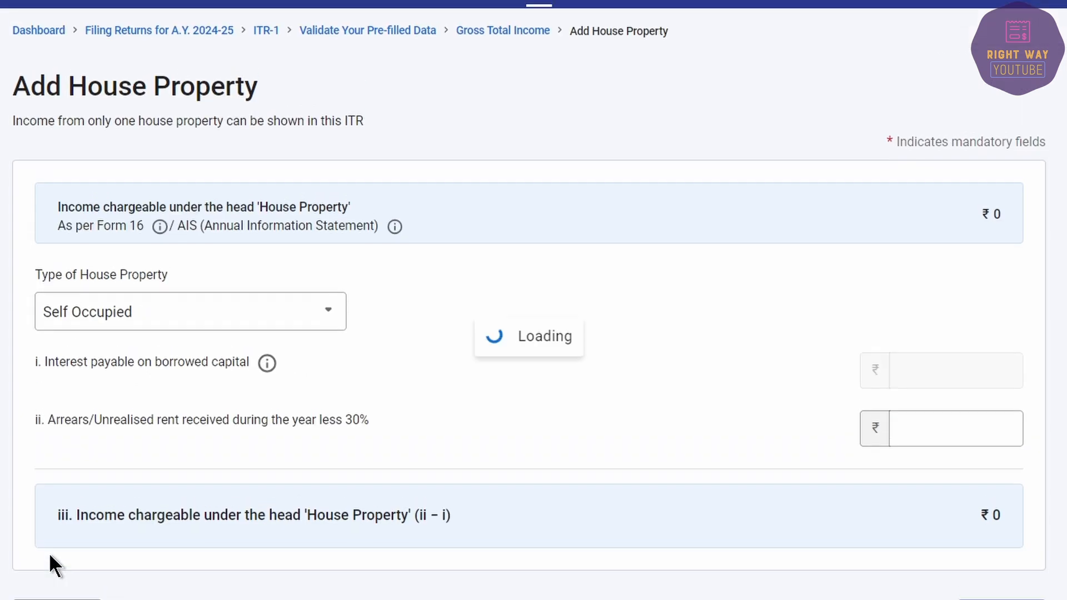
pyautogui.scroll(-15, 474, 499)
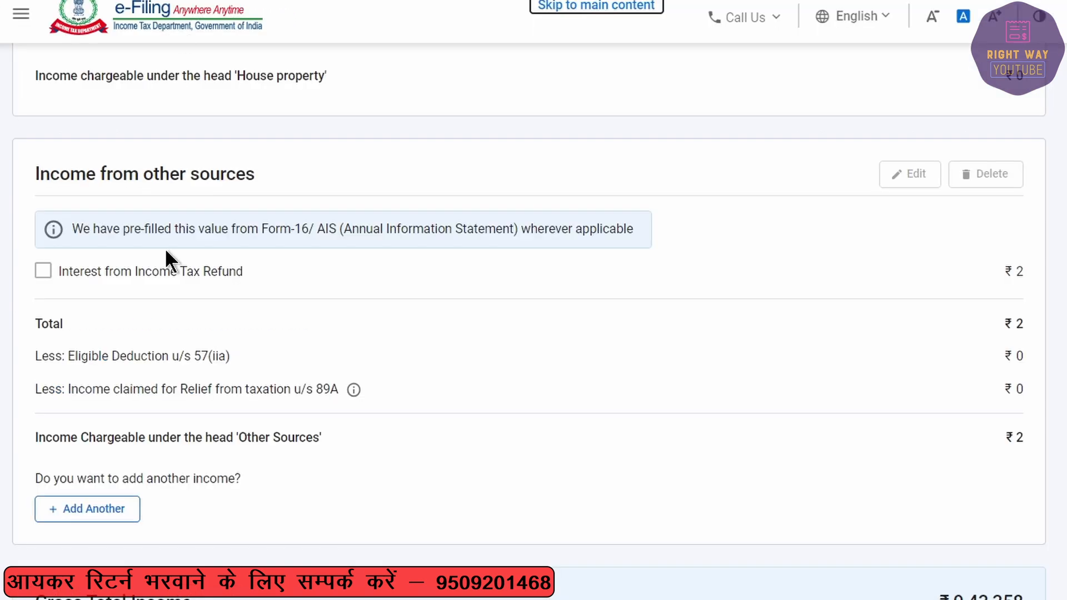
# Step: Add another other-sources income declaring ₹1,394 of savings bank interest
pyautogui.click(84, 510)
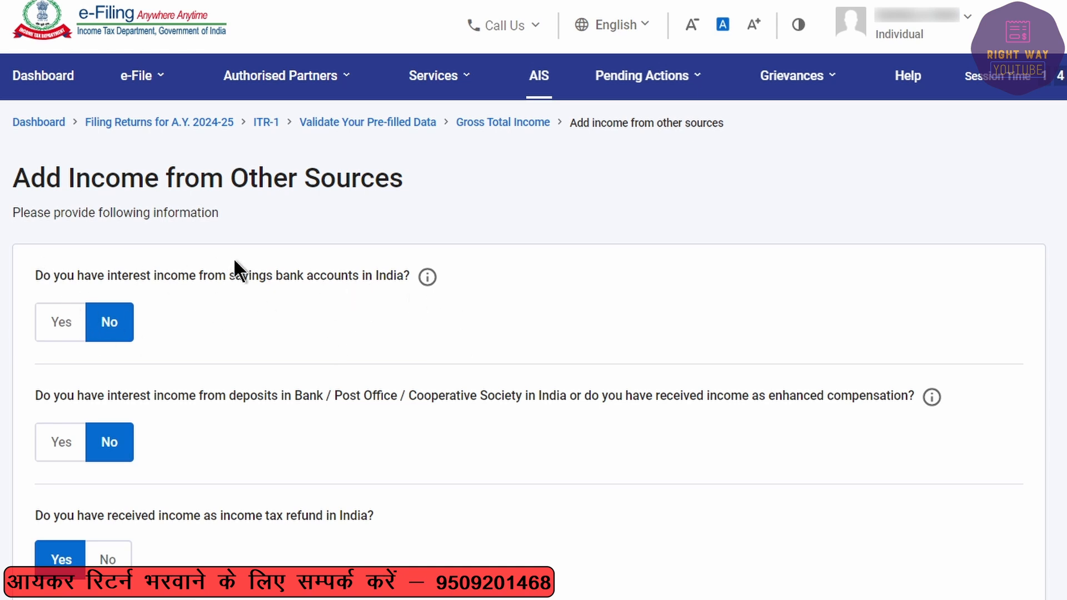
pyautogui.click(63, 324)
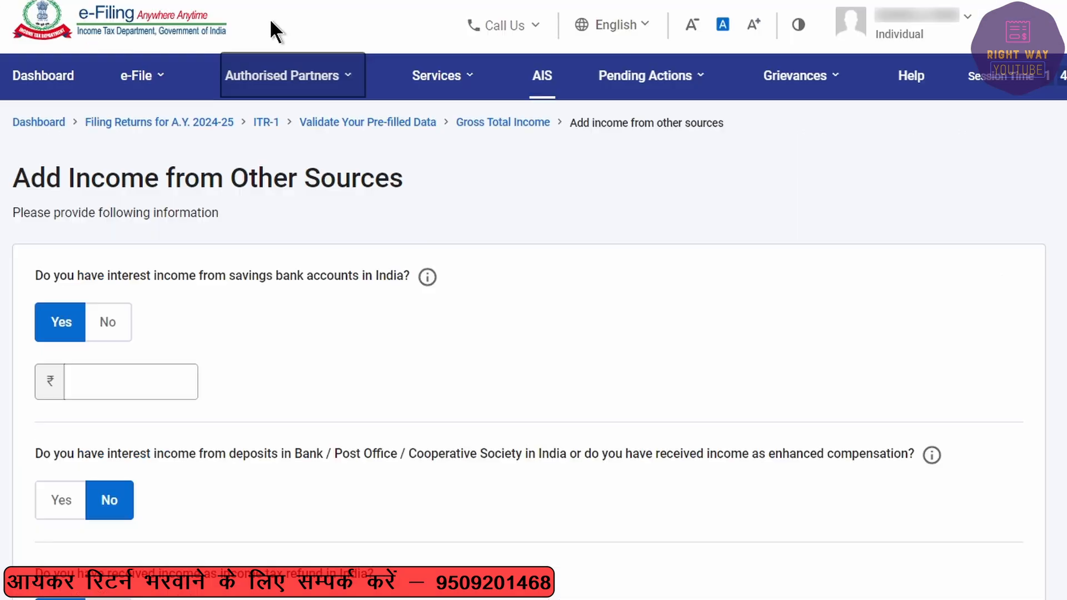
pyautogui.click(154, 393)
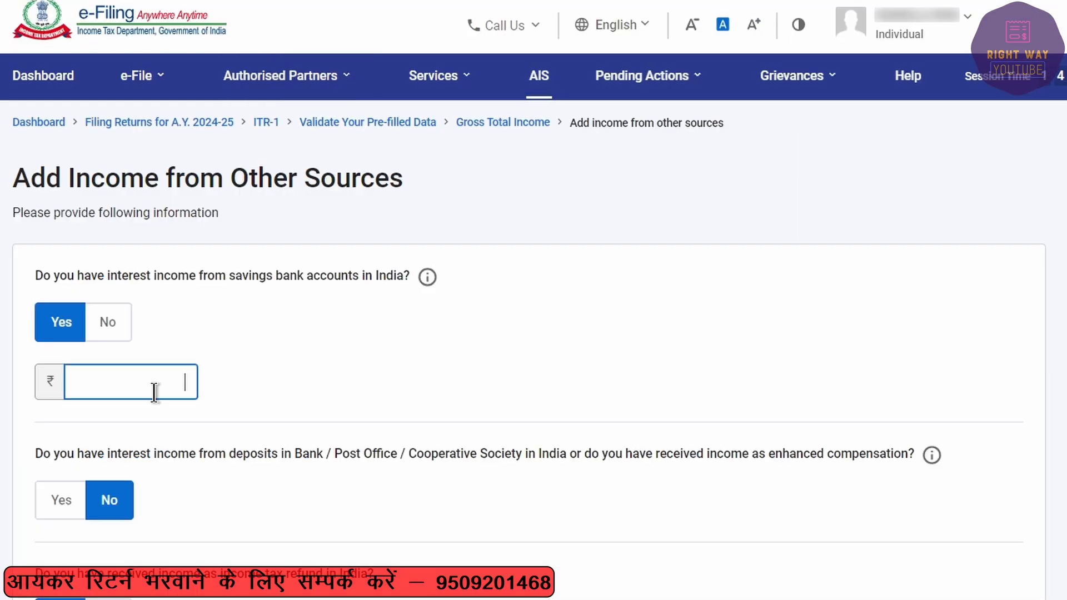
pyautogui.write('1,394')
pyautogui.press('Tab')
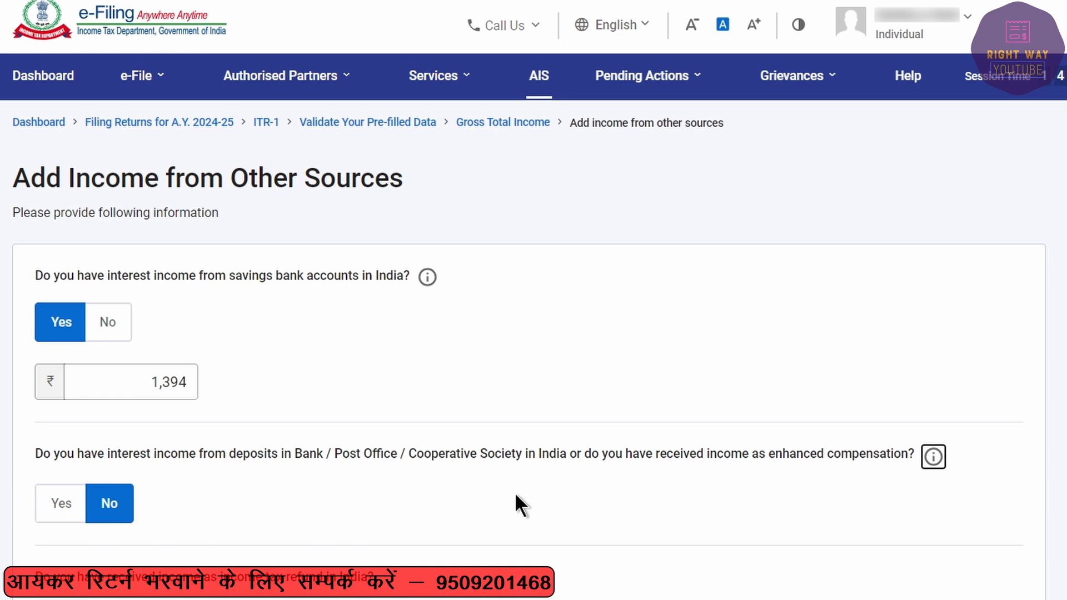
# Step: Leave deposit interest as No and check the prefilled ₹2 income tax refund interest
pyautogui.click(56, 509)
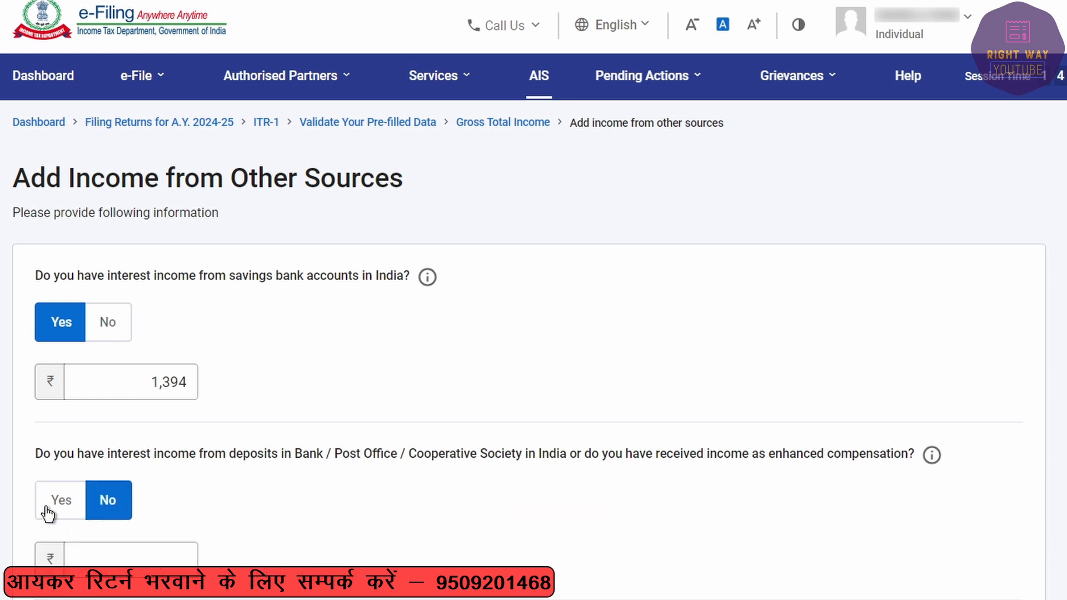
pyautogui.click(103, 496)
pyautogui.scroll(-4, 145, 466)
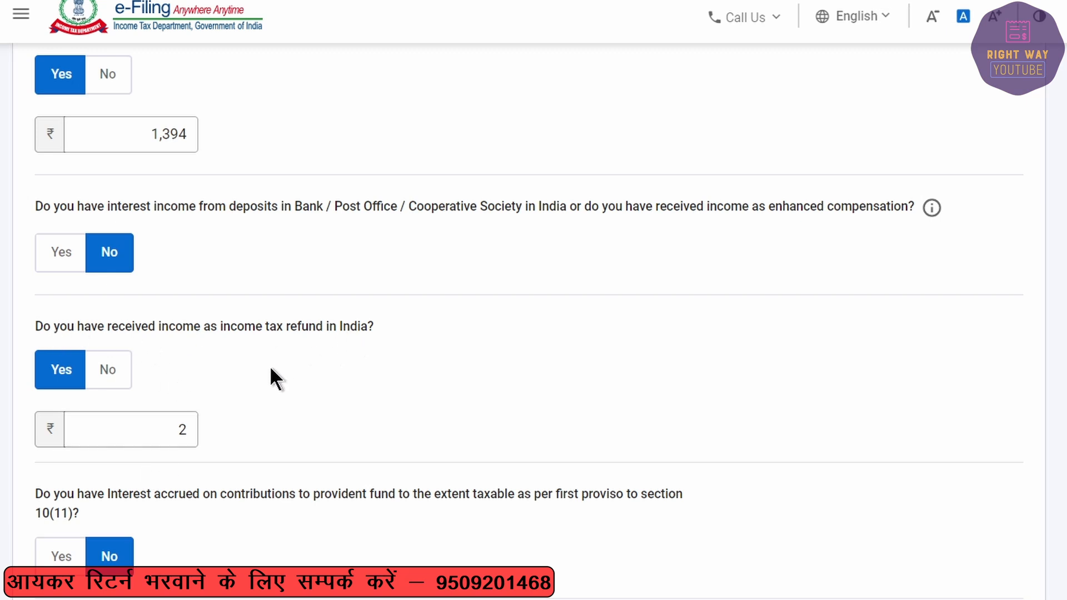
pyautogui.click(150, 436)
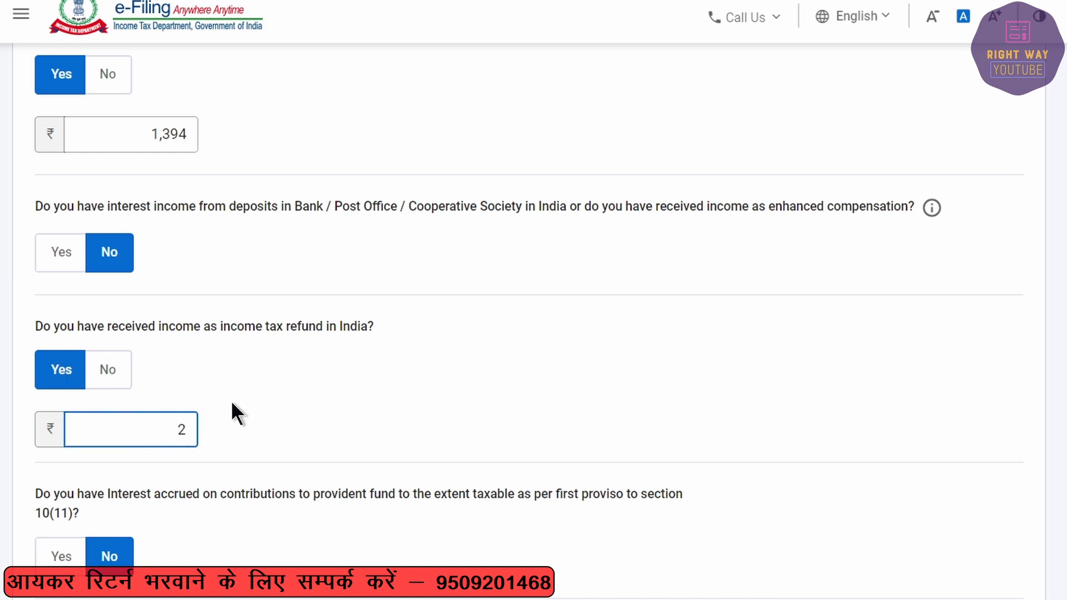
pyautogui.scroll(-5, 231, 409)
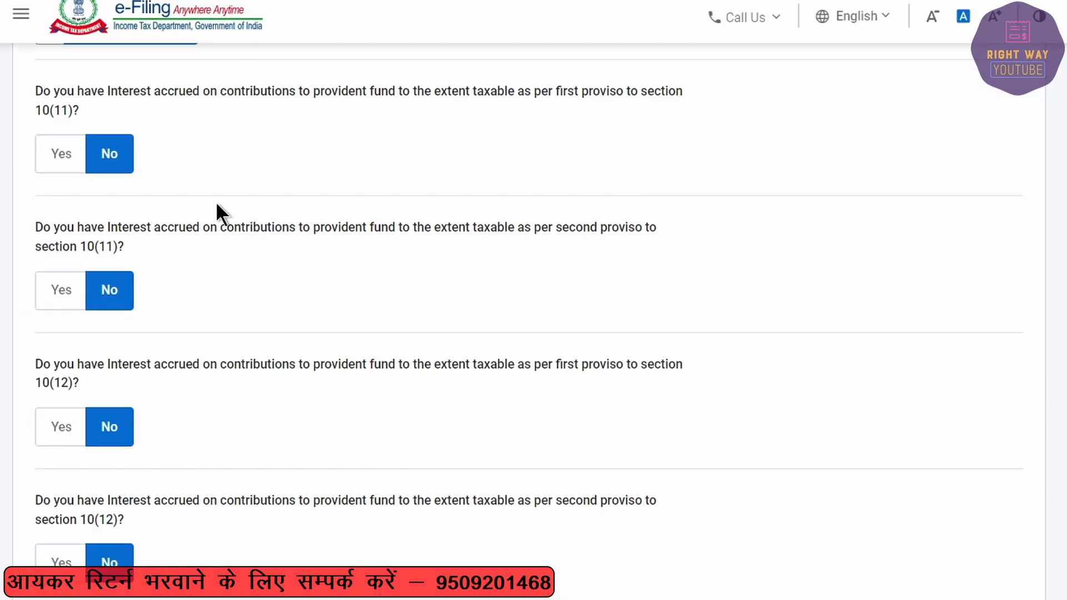
pyautogui.scroll(-6, 189, 416)
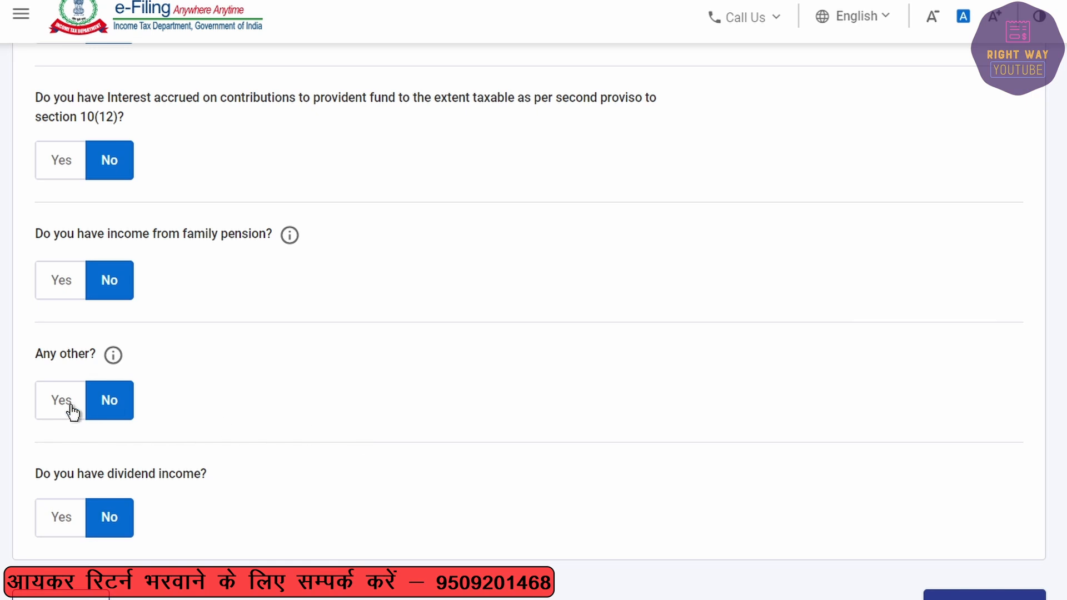
# Step: Declare ₹3,539 of other income described as Insurance commission
pyautogui.click(54, 401)
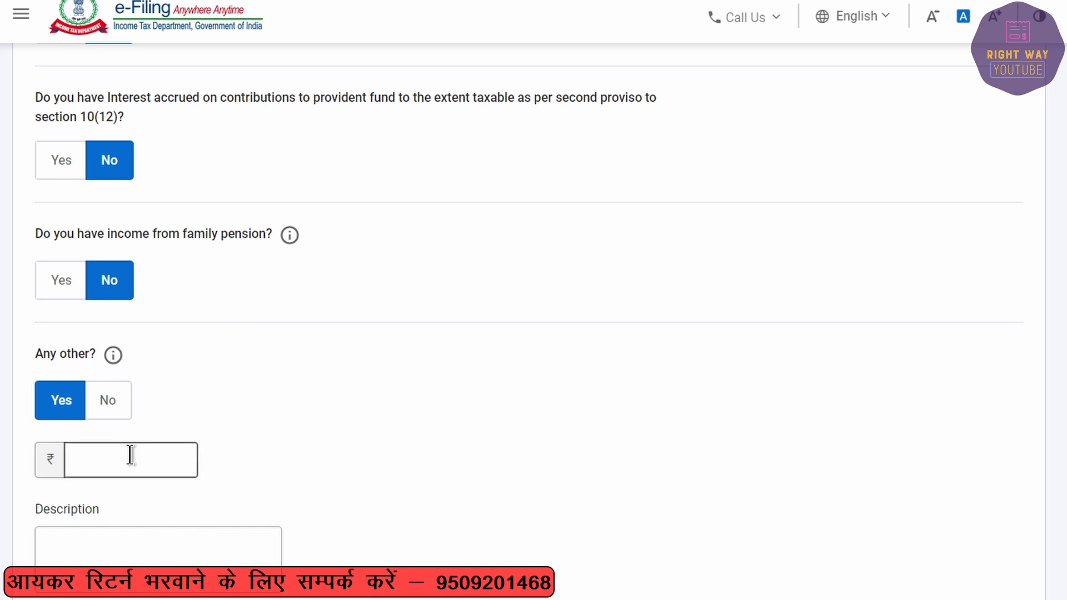
pyautogui.click(96, 445)
pyautogui.write('3539')
pyautogui.press('Tab')
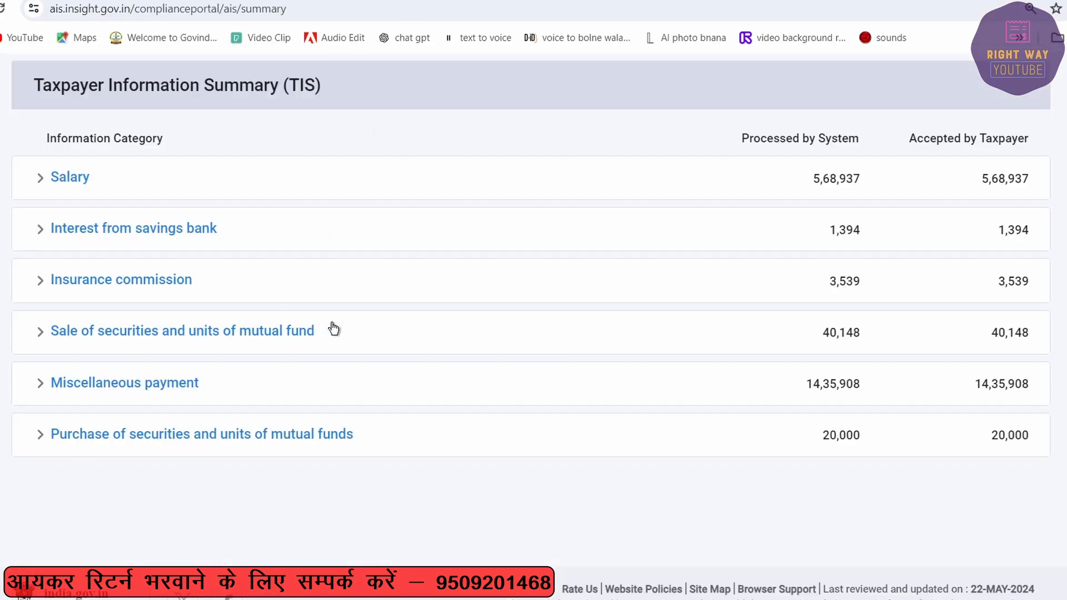
pyautogui.moveTo(204, 287); pyautogui.dragTo(44, 281)
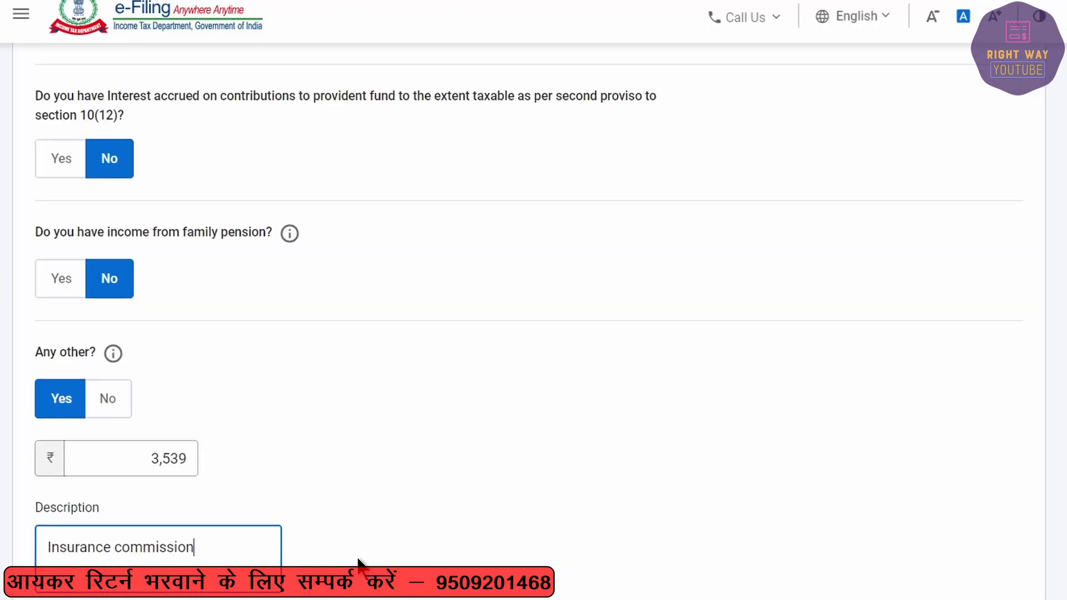
# Step: Keep dividend income as No, continue, and review Gross Total Income of ₹9,48,291
pyautogui.scroll(-5, 239, 371)
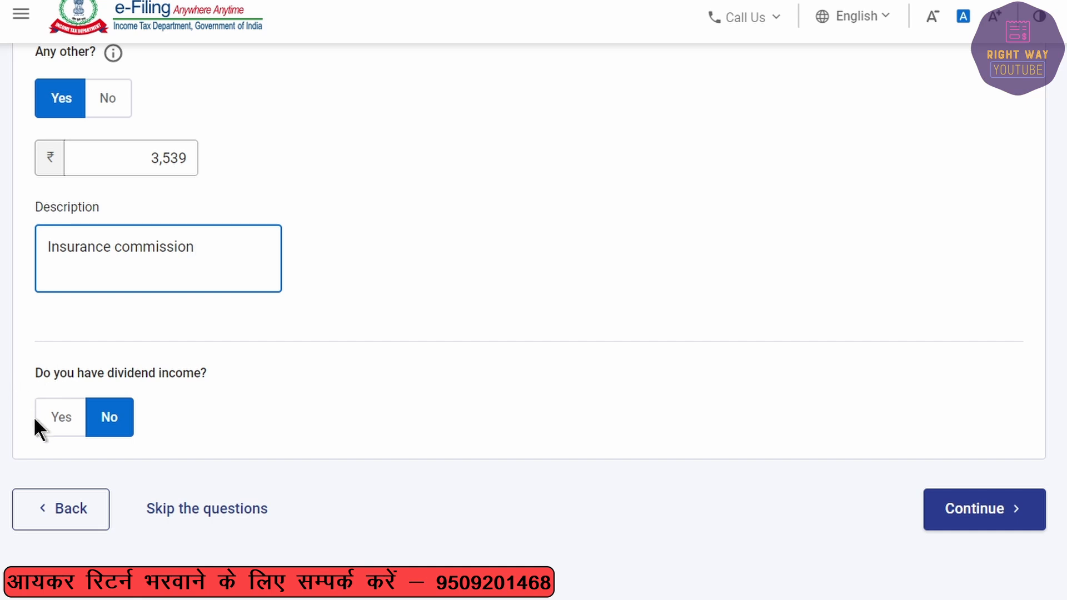
pyautogui.click(53, 427)
pyautogui.click(97, 421)
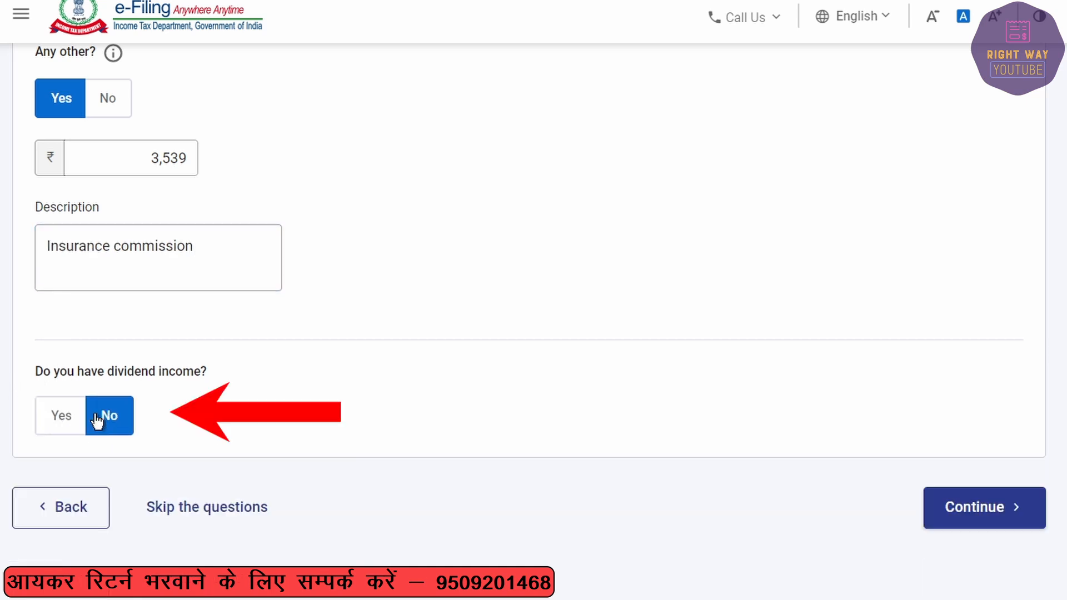
pyautogui.click(955, 517)
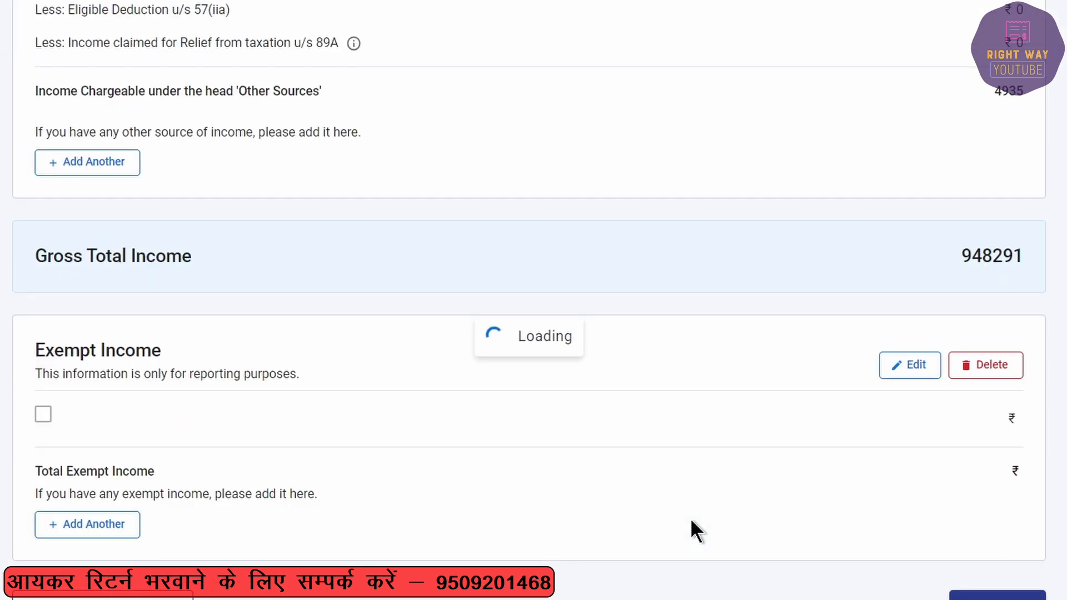
pyautogui.scroll(-10, 663, 512)
pyautogui.scroll(-15, 661, 511)
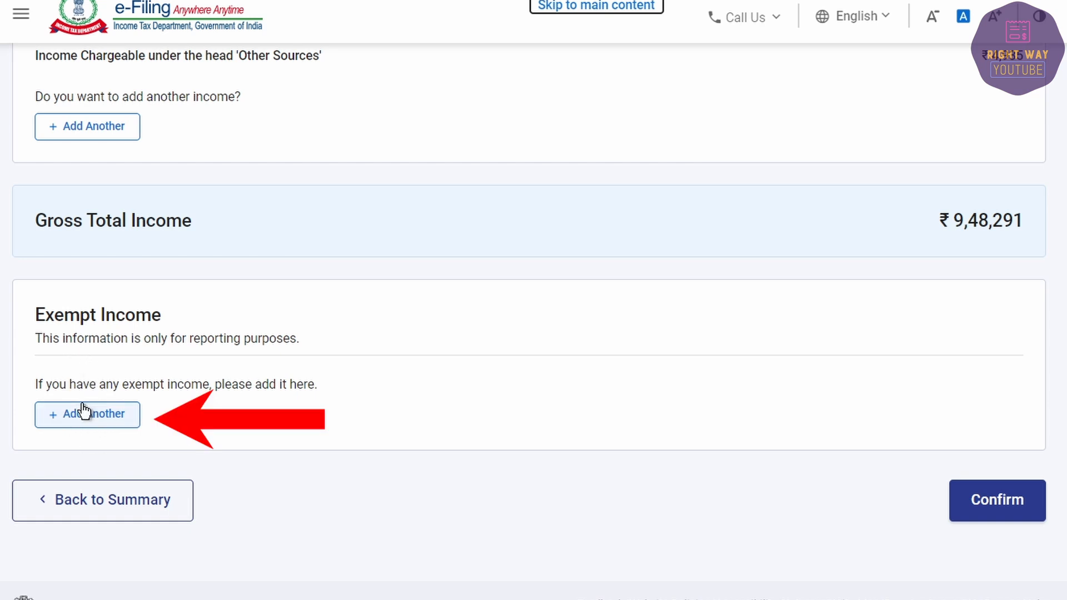
# Step: Confirm gross total income of ₹9,48,291 and open the Total Deductions questions
pyautogui.click(972, 500)
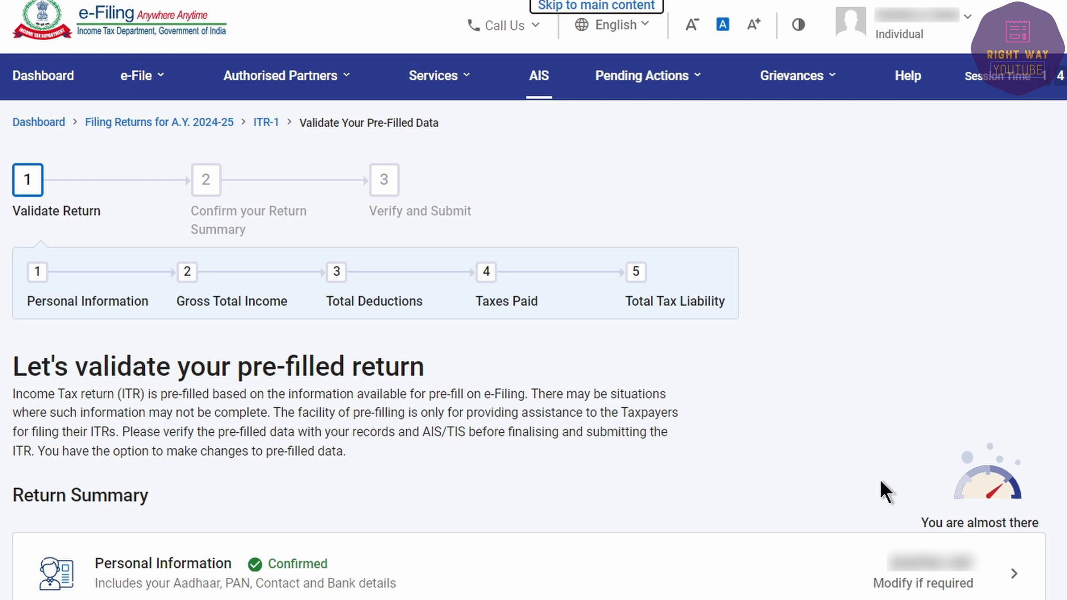
pyautogui.scroll(-8, 879, 479)
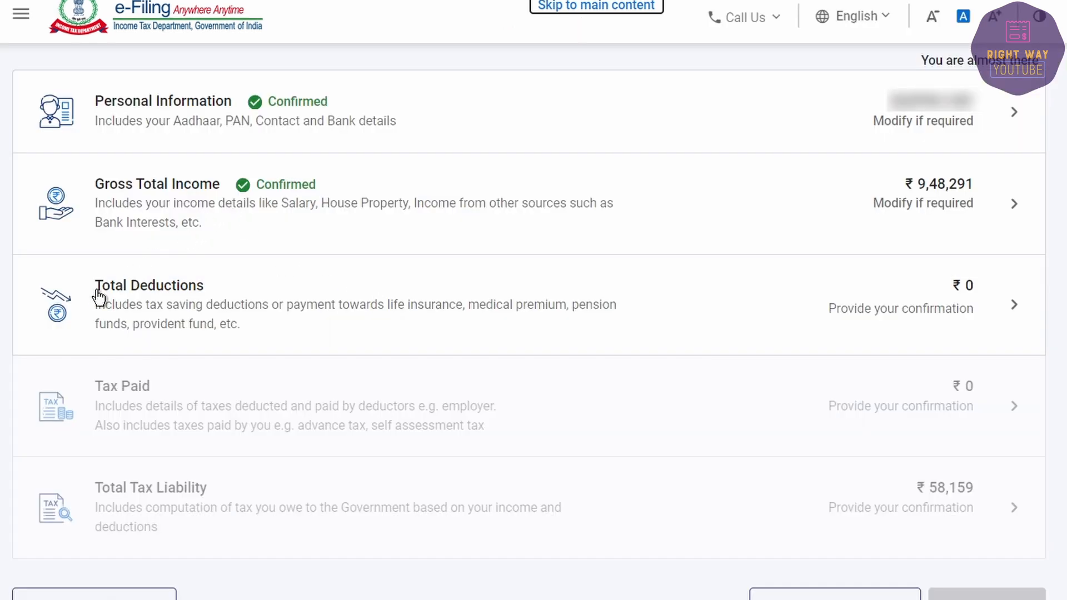
pyautogui.click(233, 298)
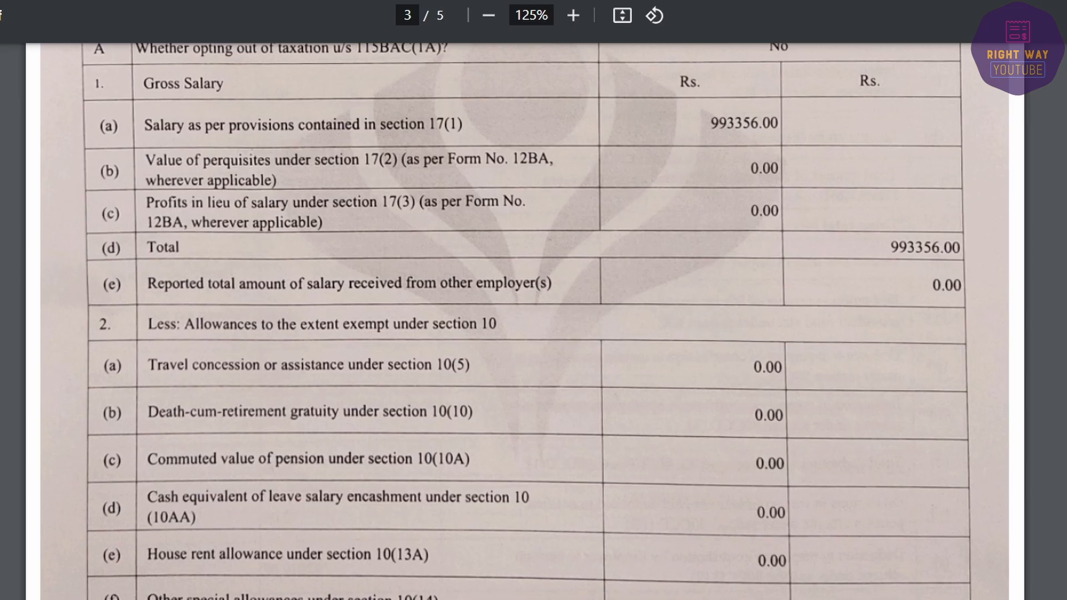
pyautogui.scroll(-5, 525, 350)
pyautogui.scroll(-10, 525, 353)
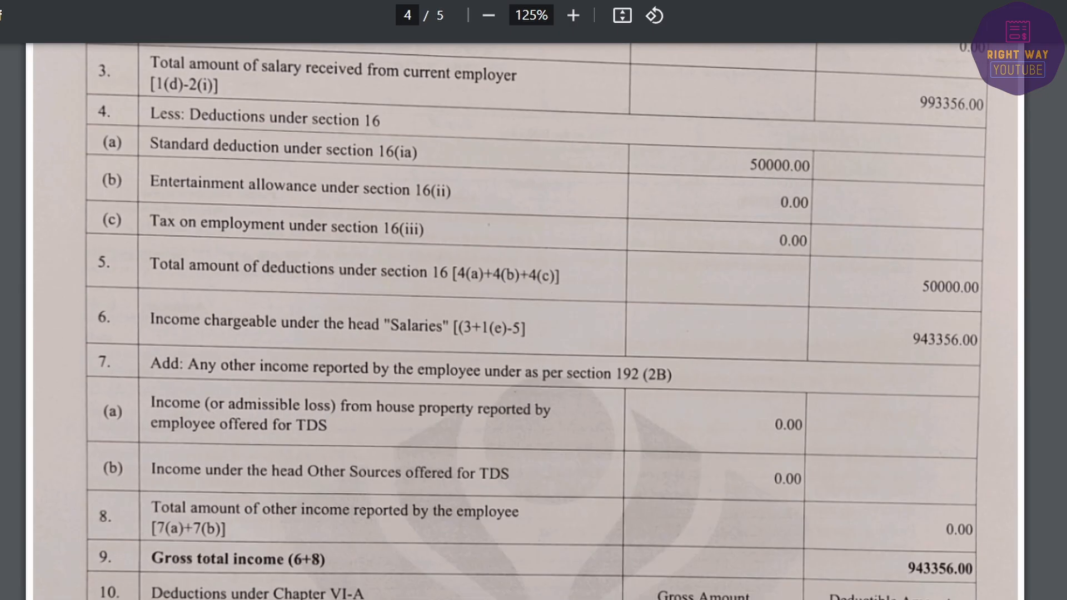
pyautogui.scroll(-12, 699, 346)
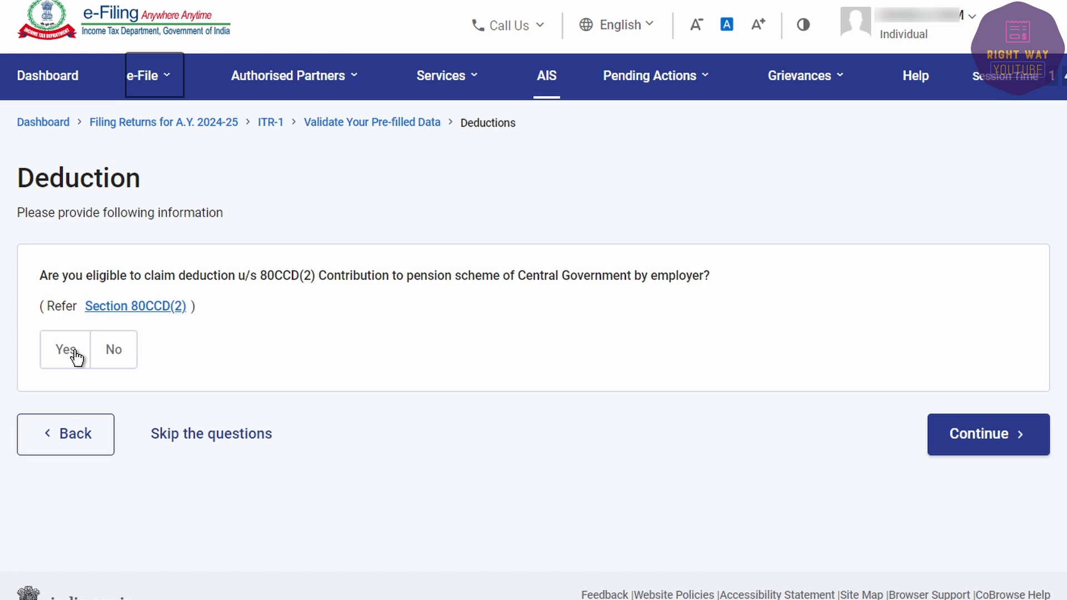
# Step: Claim a ₹92,010 employer pension contribution deduction under 80CCD(2)
pyautogui.click(72, 356)
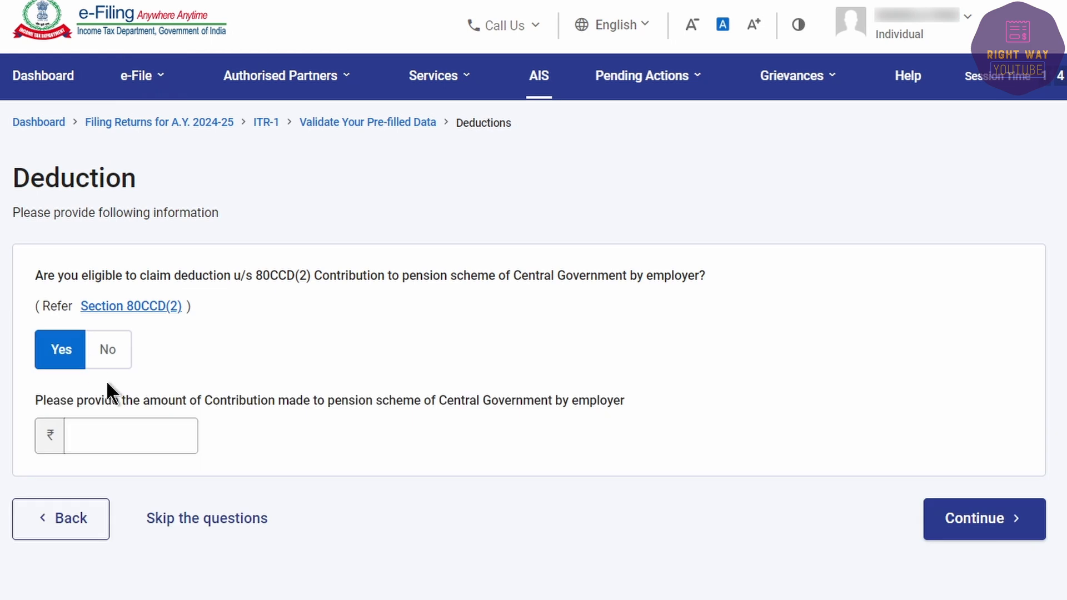
pyautogui.click(144, 435)
pyautogui.write('92010')
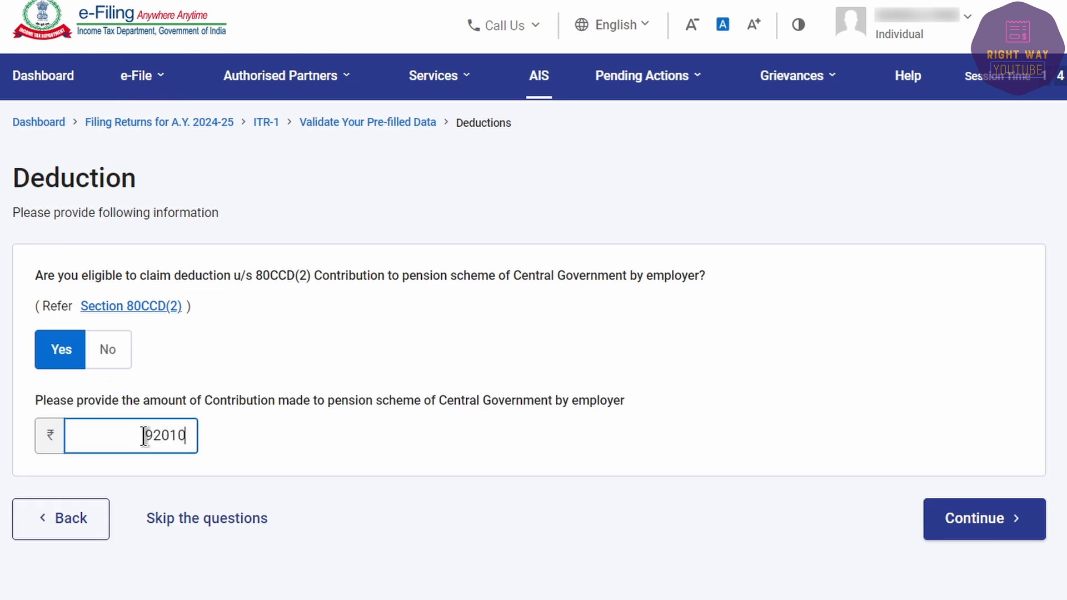
pyautogui.click(976, 532)
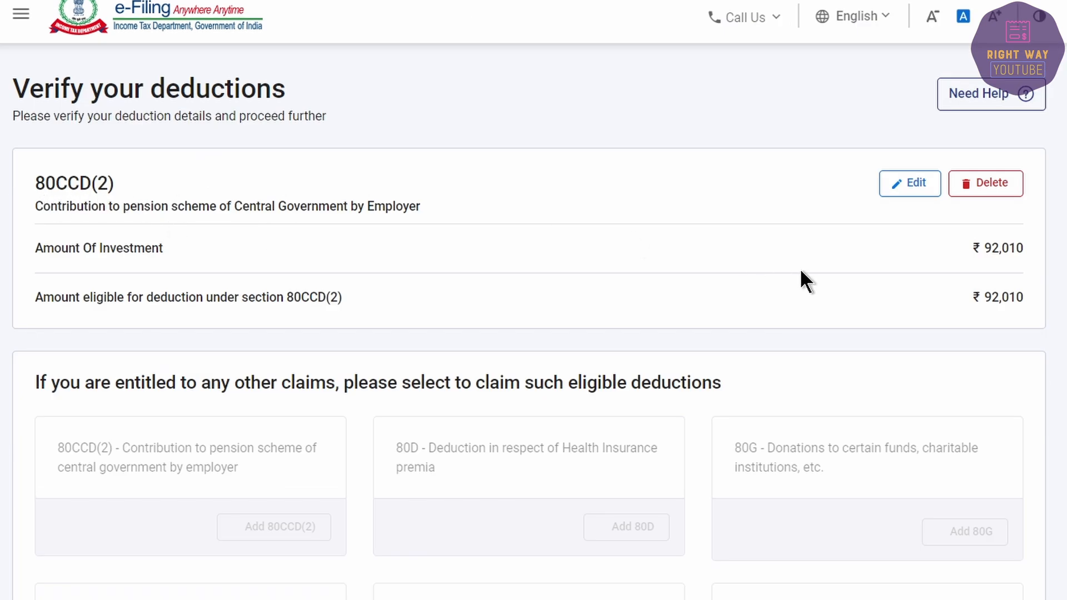
# Step: Review the full deduction list, close it without adding any, and confirm deductions
pyautogui.scroll(-3, 799, 268)
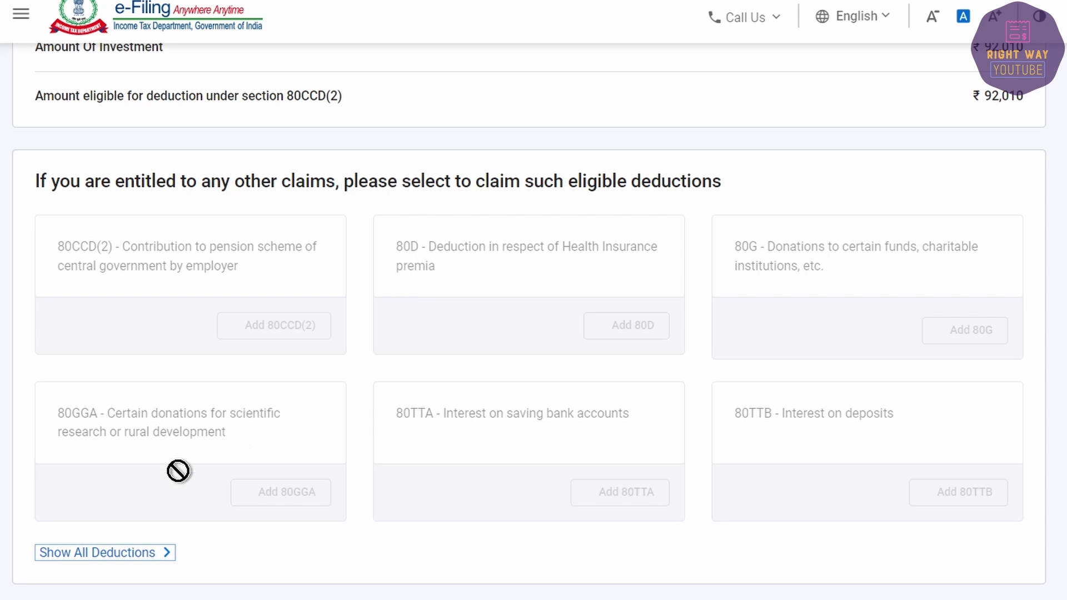
pyautogui.click(120, 556)
pyautogui.scroll(-2, 140, 560)
pyautogui.scroll(-10, 141, 561)
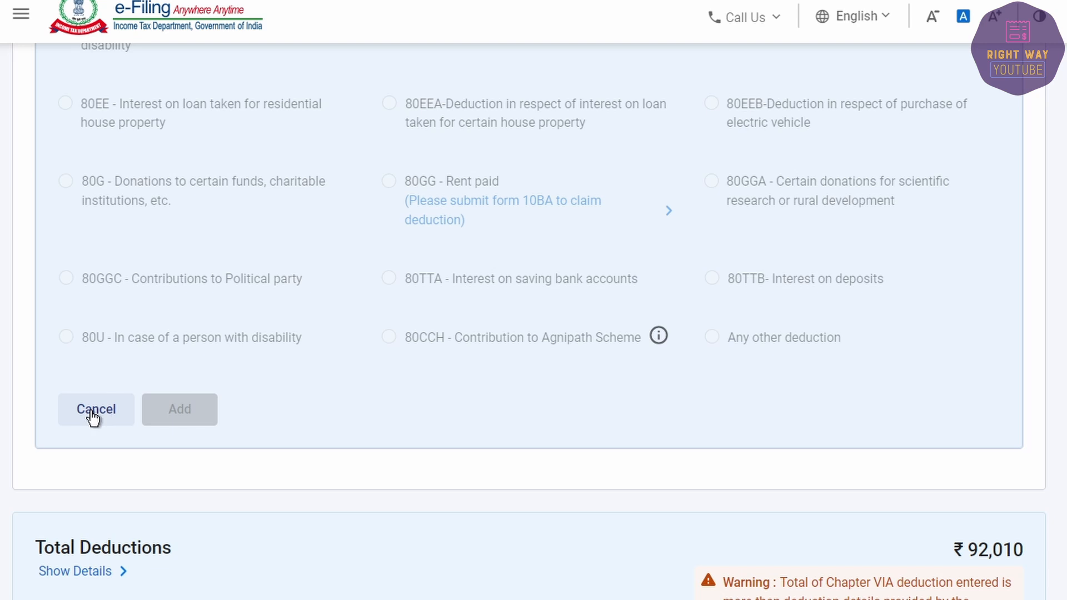
pyautogui.click(99, 412)
pyautogui.click(994, 509)
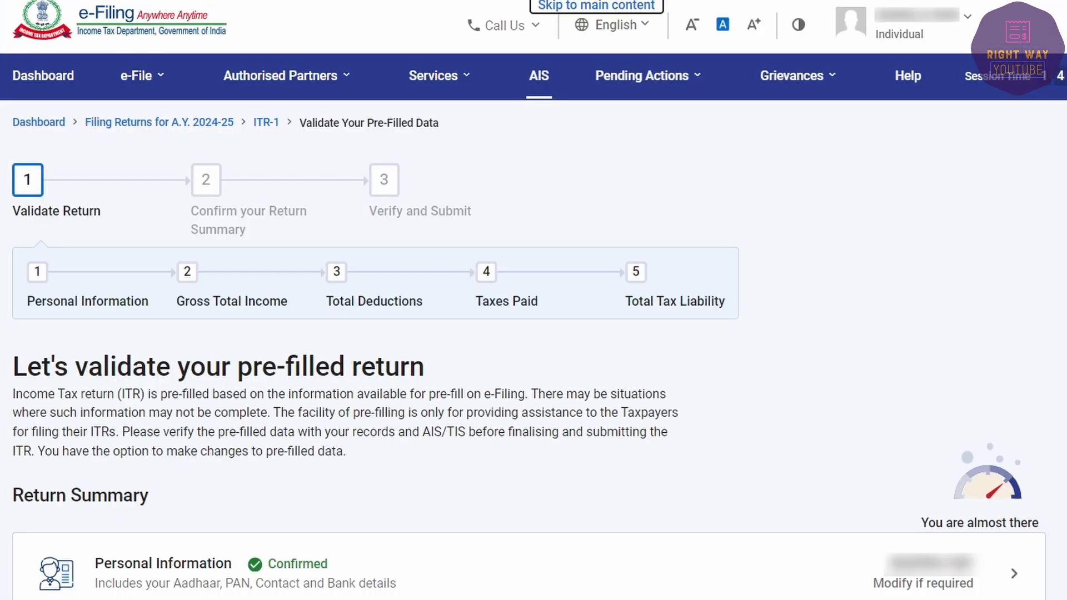
# Step: Open Taxes Paid and review the salary TDS entry totalling ₹46,222 without changes
pyautogui.scroll(-8, 178, 405)
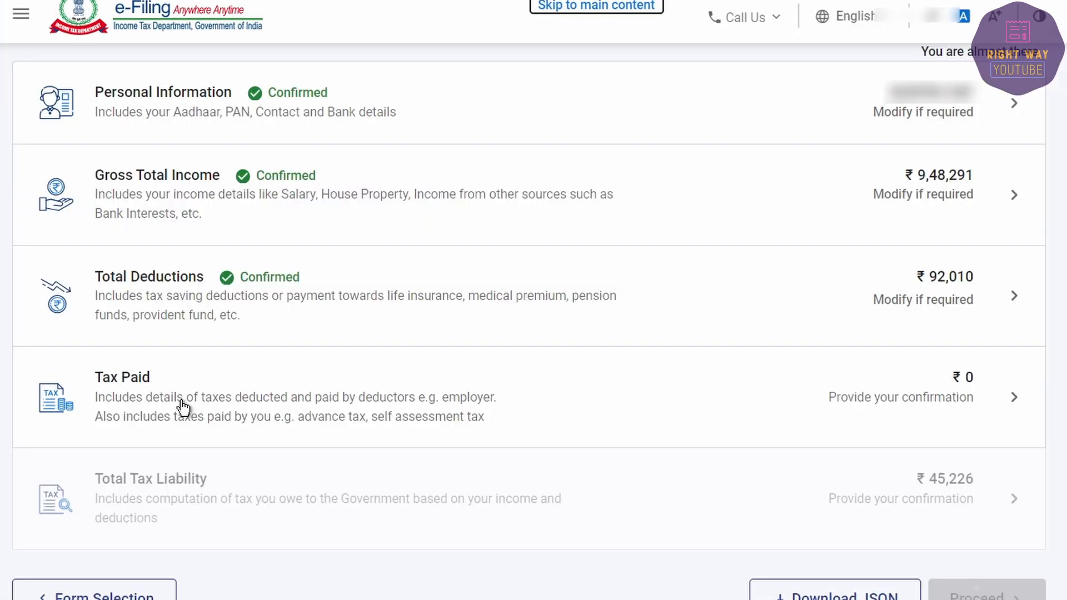
pyautogui.click(459, 409)
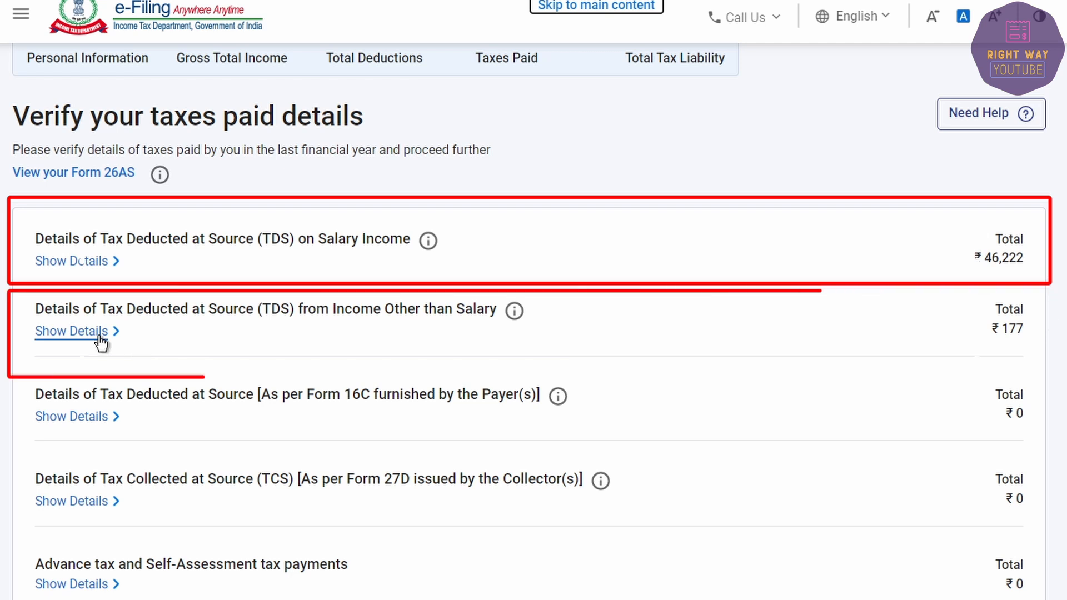
pyautogui.click(66, 261)
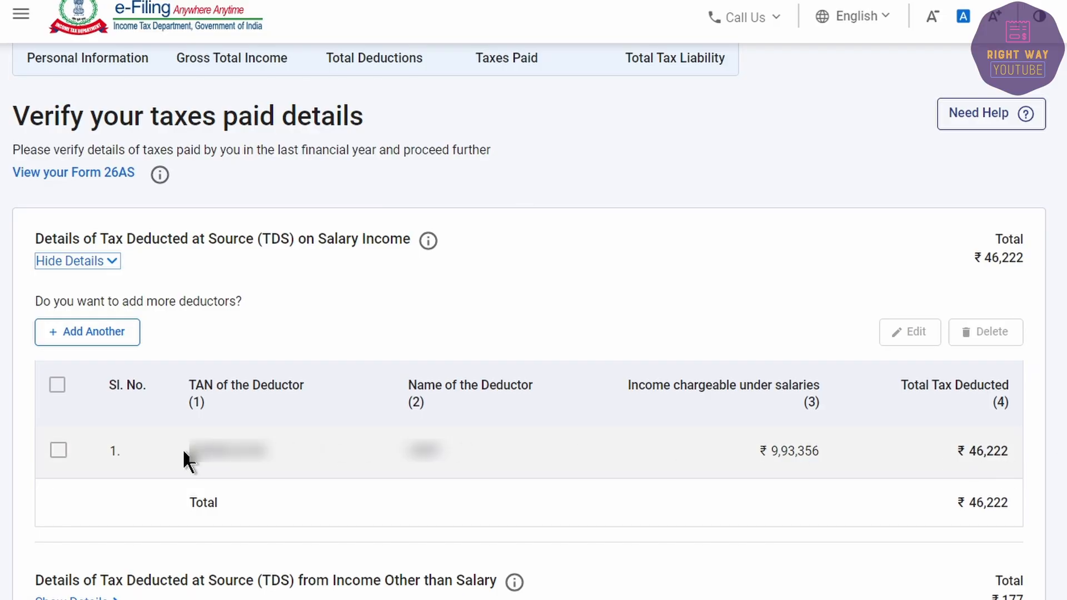
pyautogui.click(60, 451)
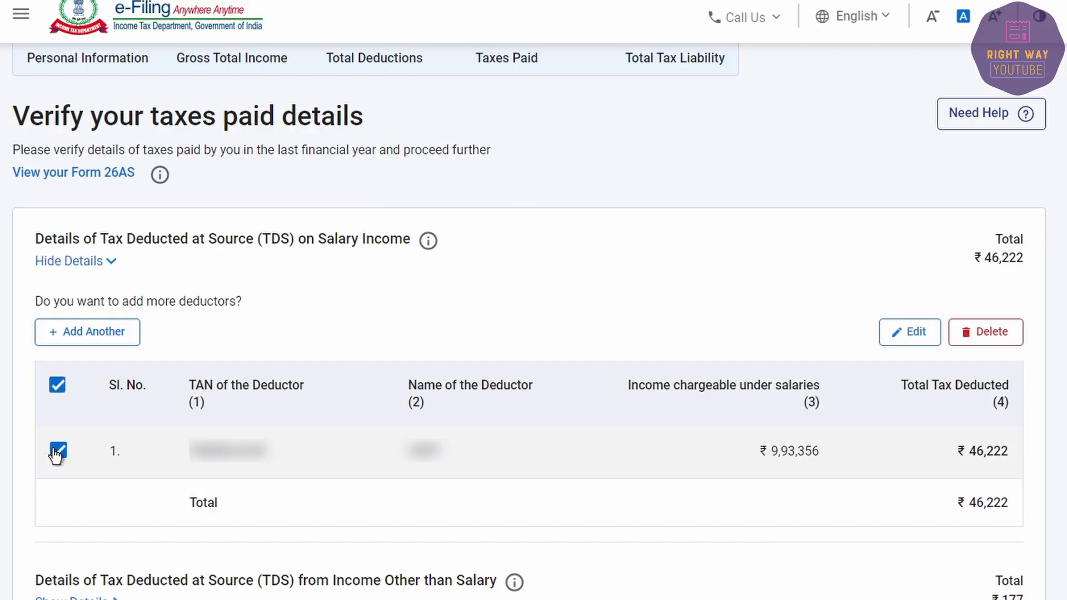
pyautogui.click(907, 333)
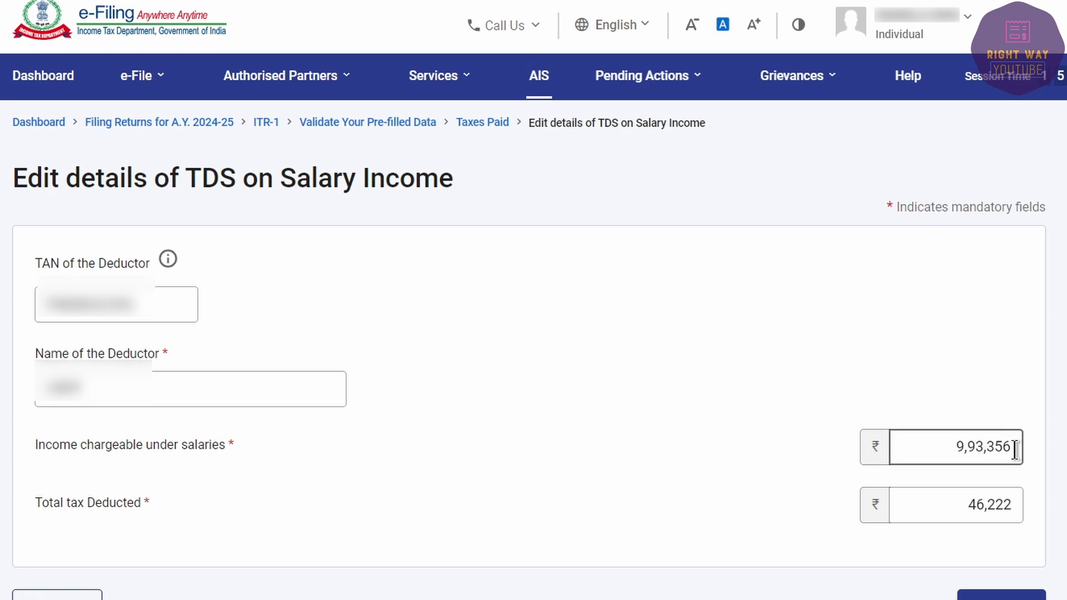
pyautogui.moveTo(943, 505); pyautogui.dragTo(1025, 506)
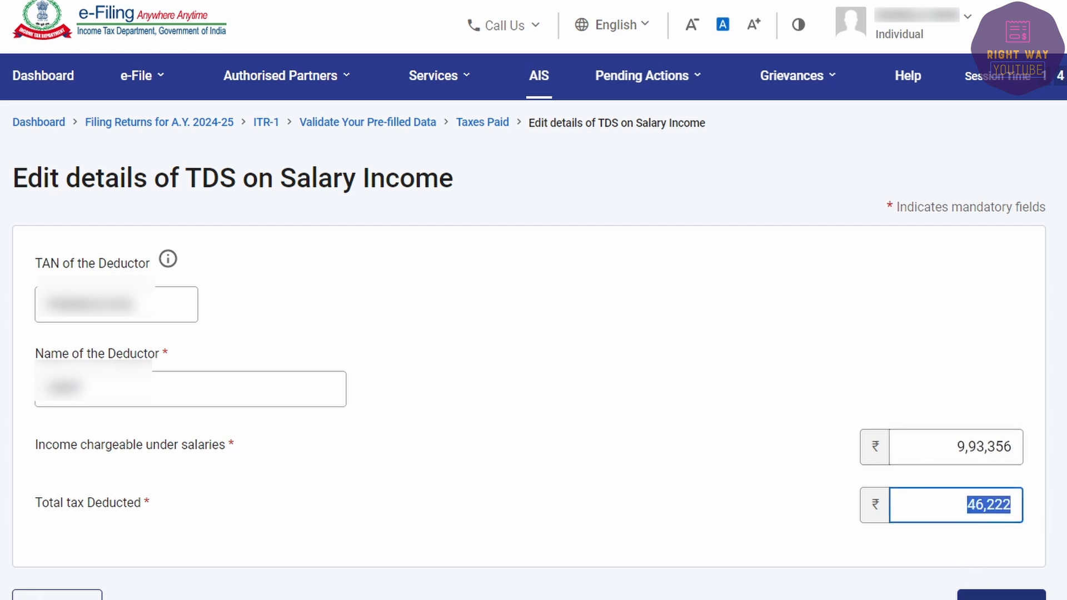
pyautogui.click(1001, 596)
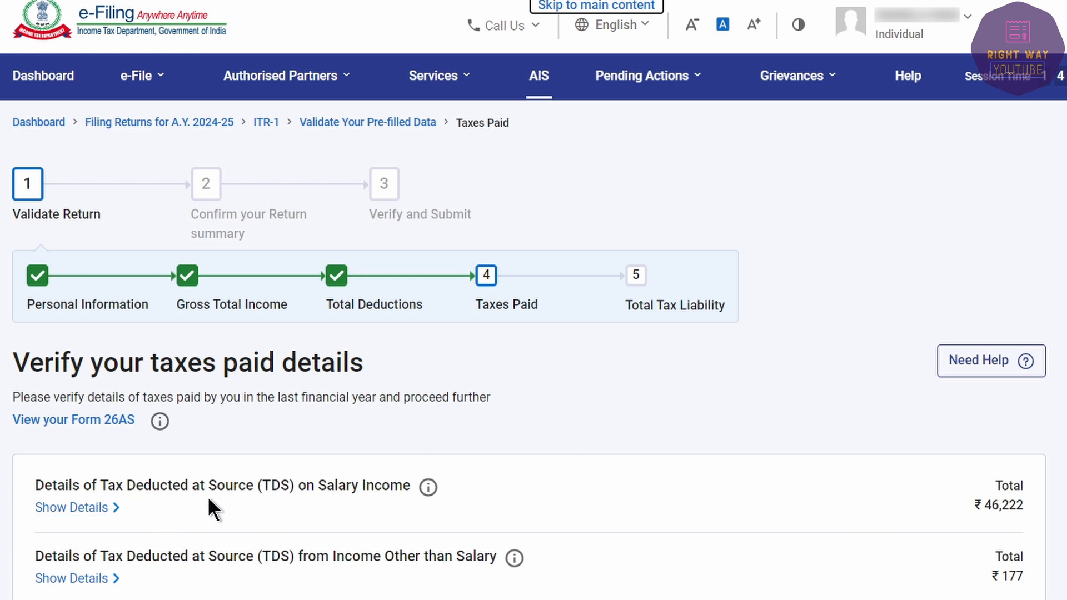
# Step: Expand the ₹177 non-salary TDS table and start adding another non-salary TDS entry
pyautogui.scroll(-3, 208, 496)
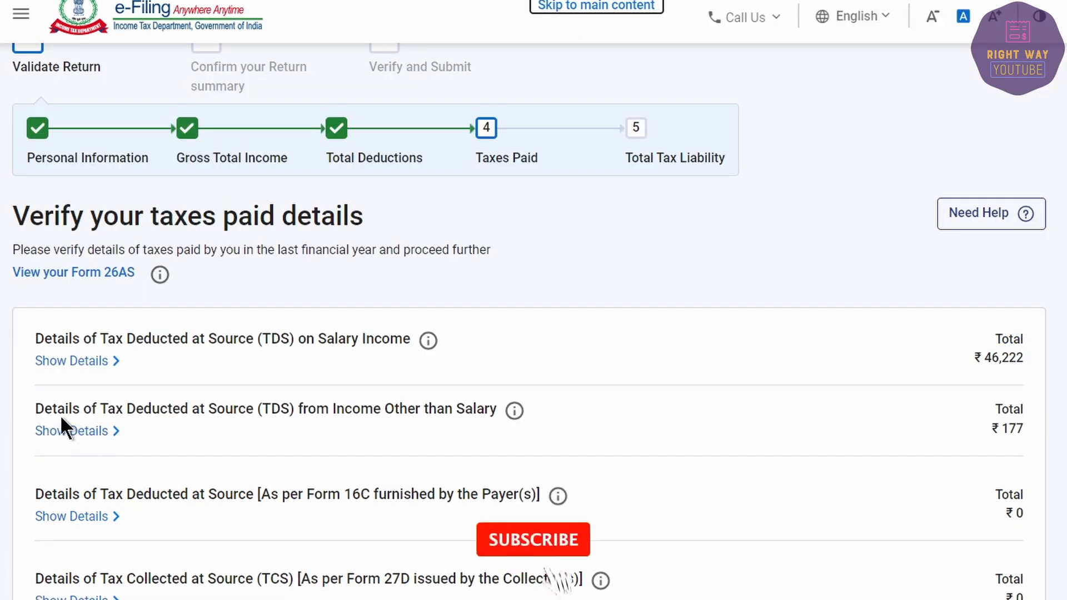
pyautogui.click(72, 433)
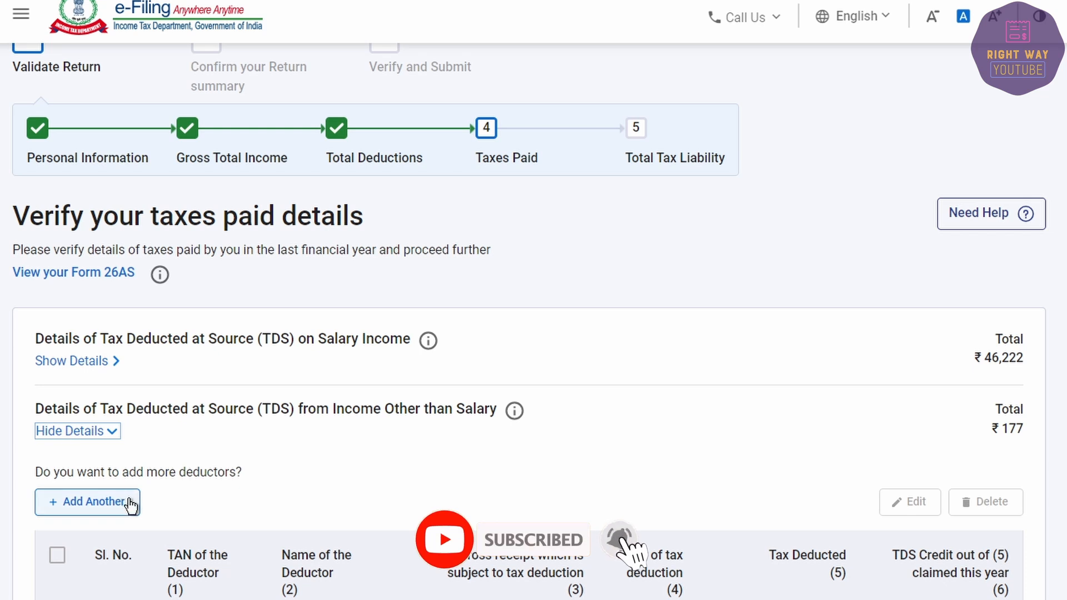
pyautogui.scroll(-3, 361, 478)
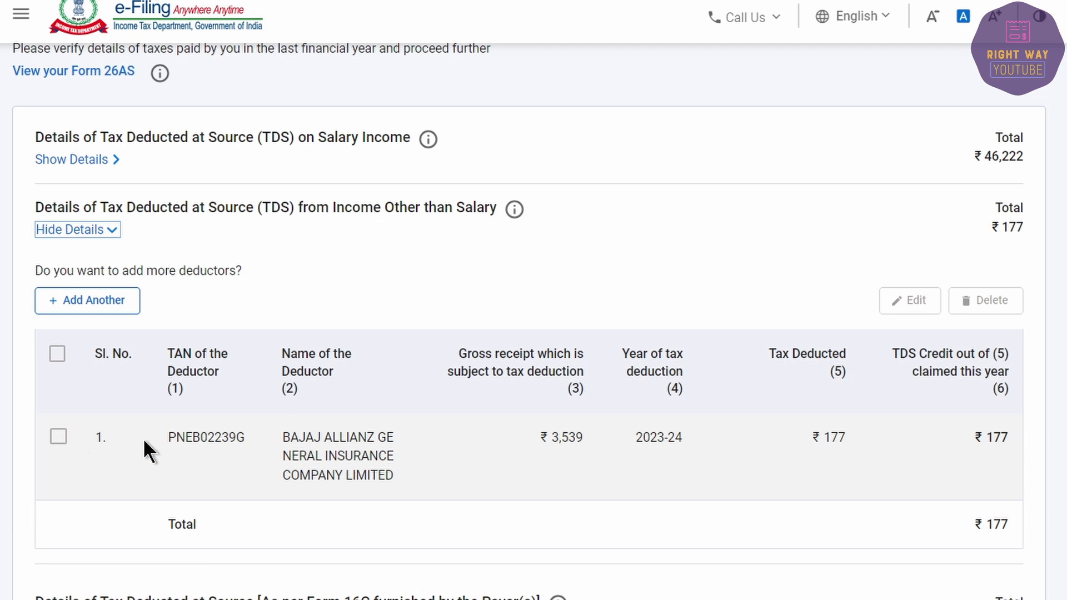
pyautogui.click(58, 437)
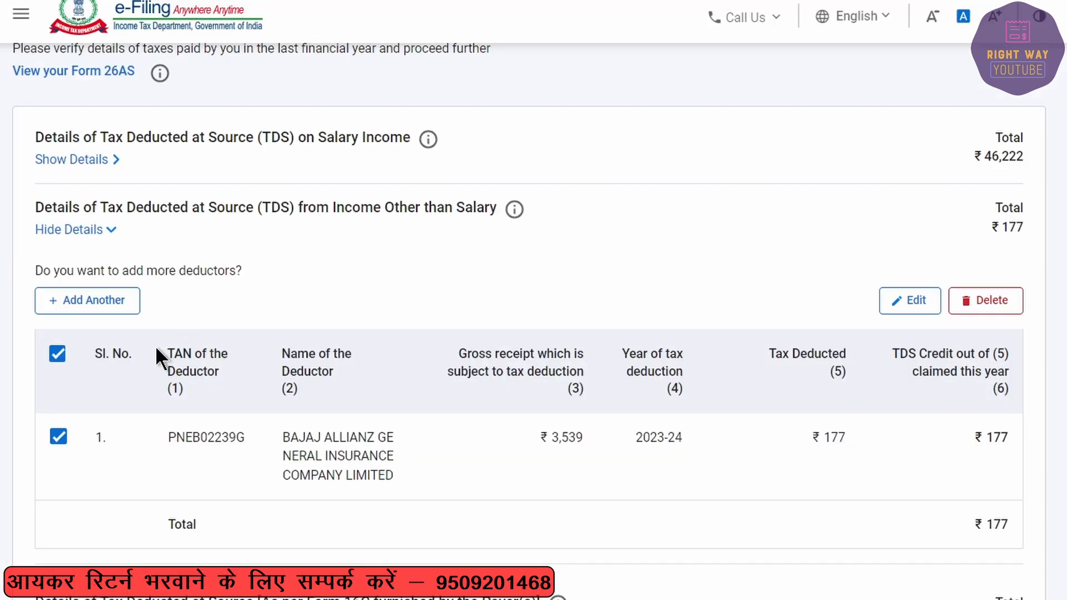
pyautogui.click(78, 301)
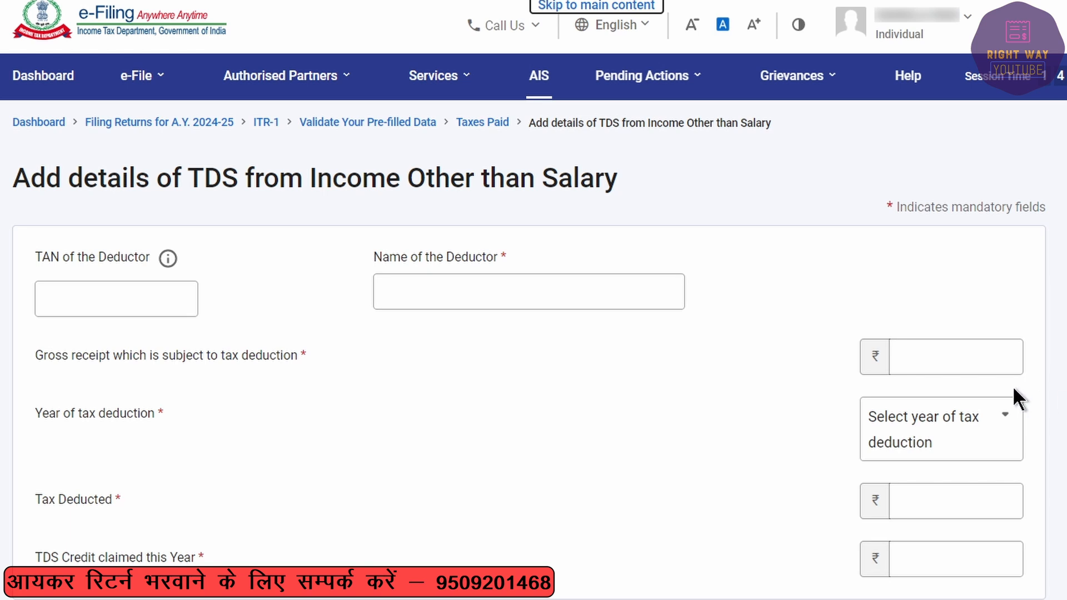
# Step: Pick 2023-24 as the deduction year, then discard the new non-salary TDS entry
pyautogui.click(941, 358)
pyautogui.click(960, 434)
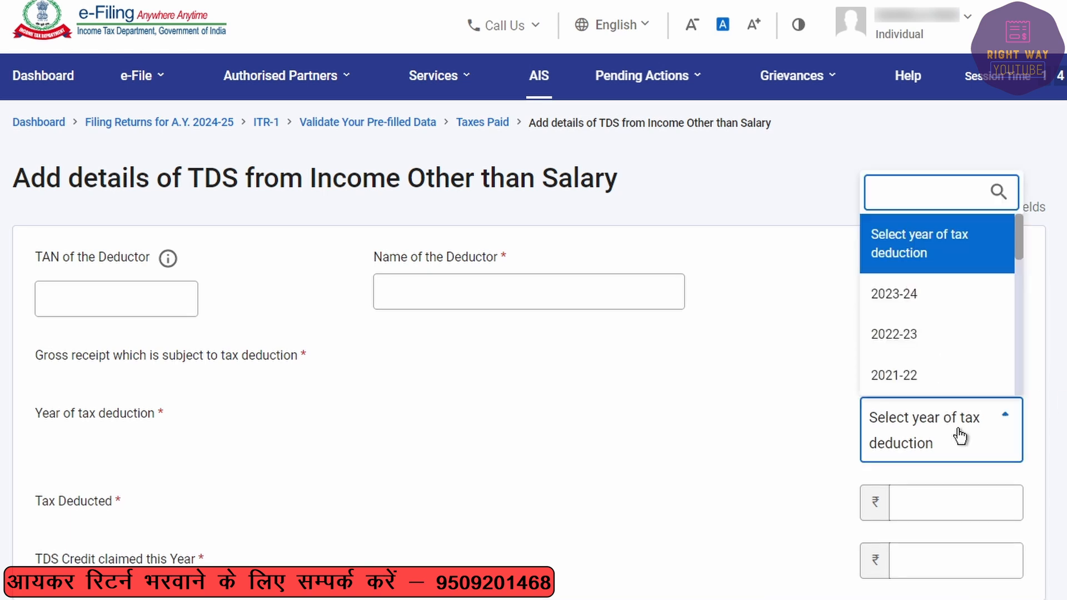
pyautogui.click(919, 302)
pyautogui.click(951, 491)
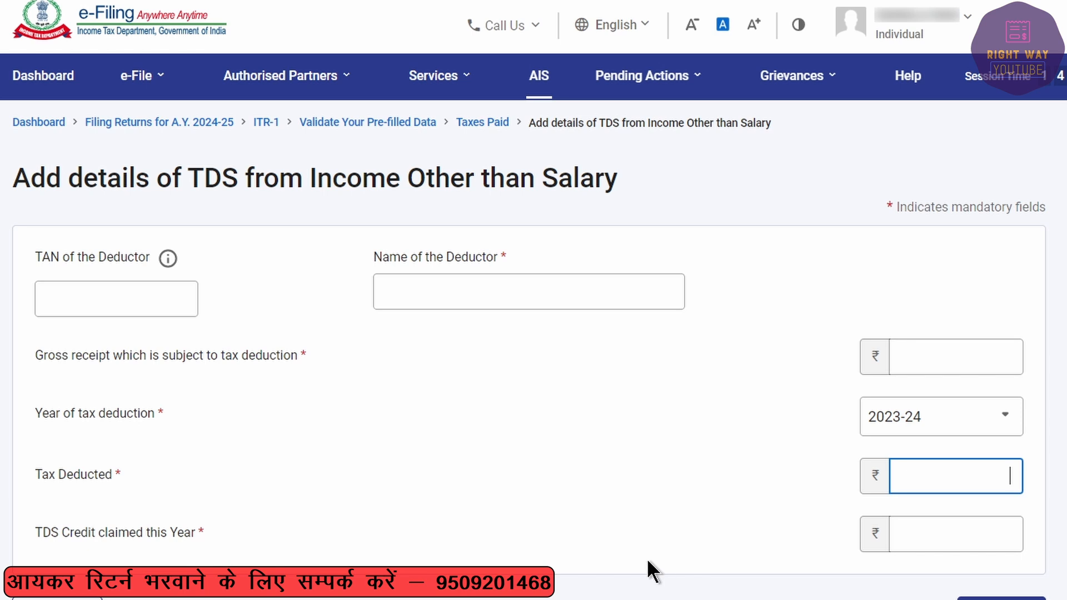
pyautogui.click(57, 599)
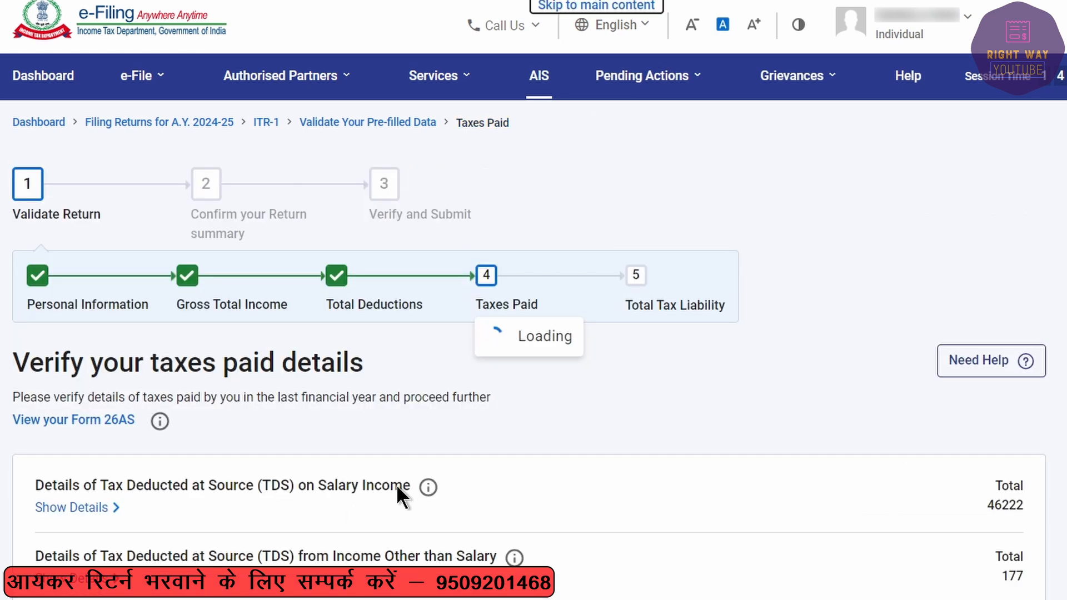
# Step: Start an advance tax payment entry, then discard it without saving
pyautogui.scroll(-6, 409, 439)
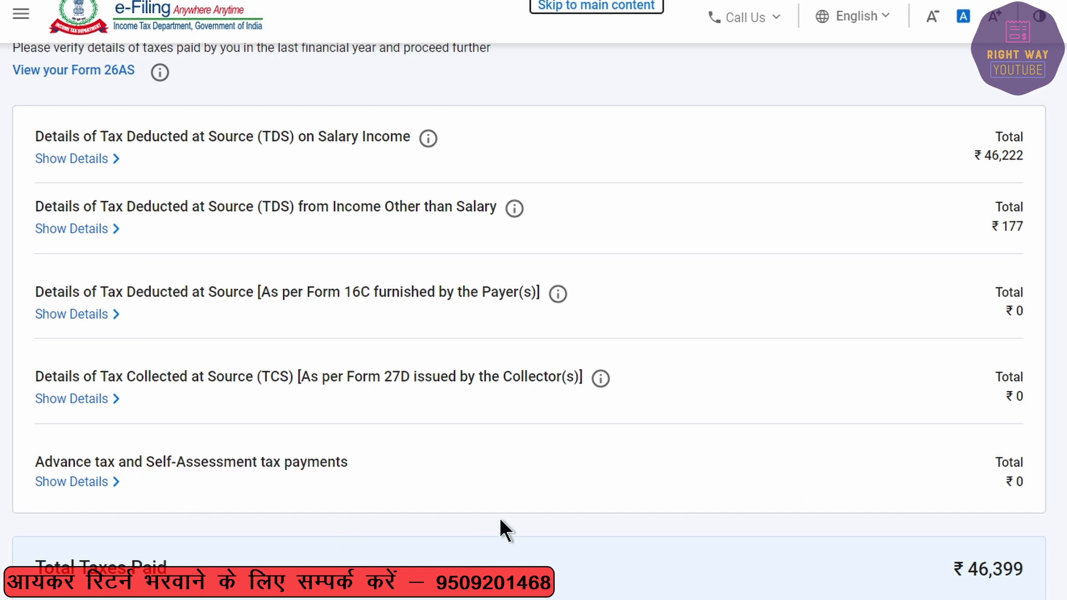
pyautogui.click(85, 483)
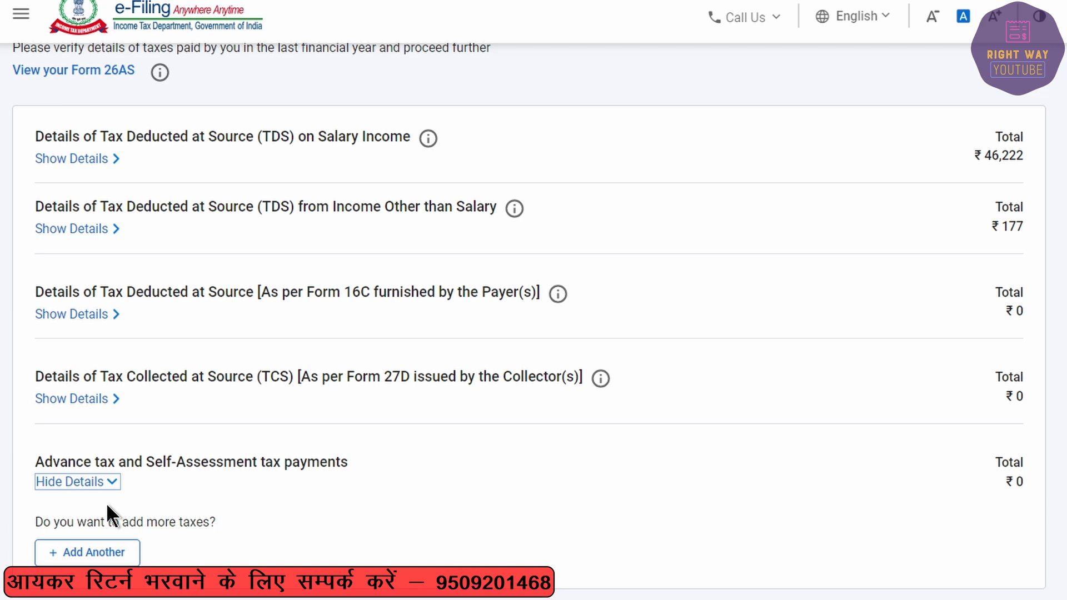
pyautogui.click(91, 553)
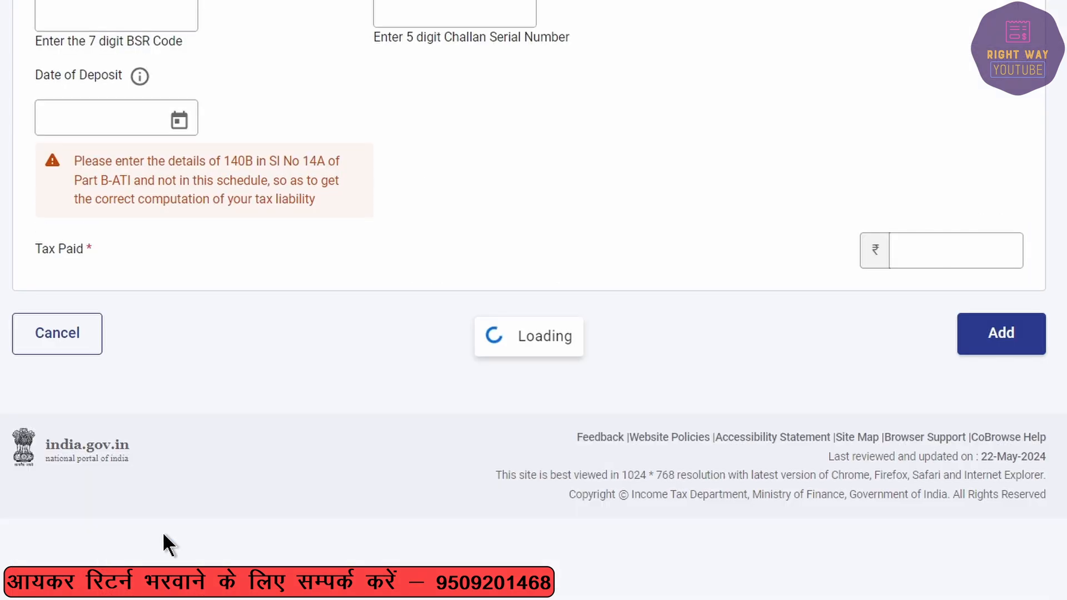
pyautogui.click(131, 308)
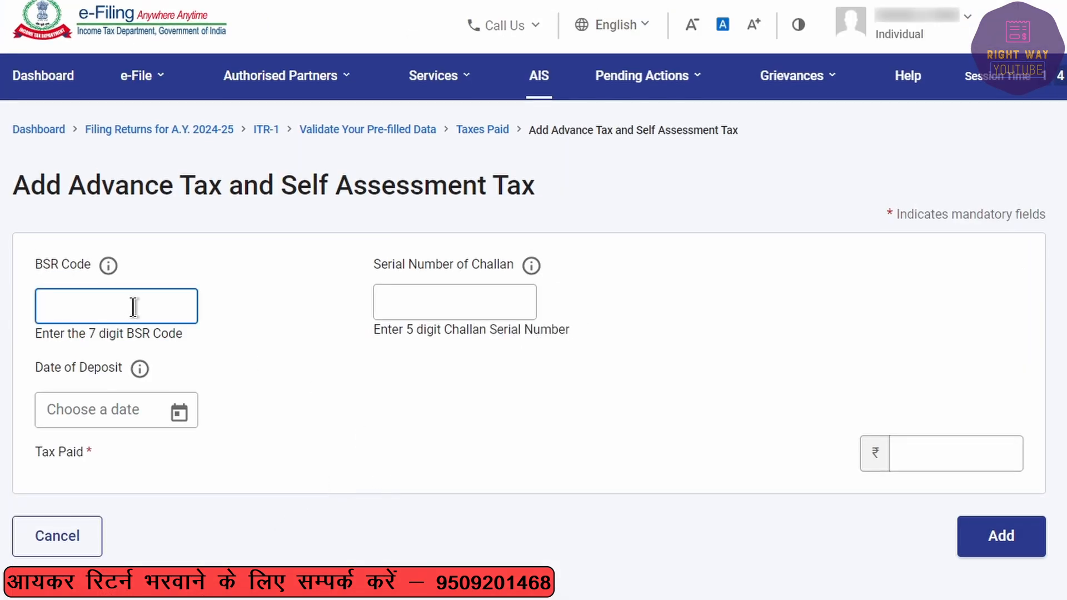
pyautogui.click(418, 298)
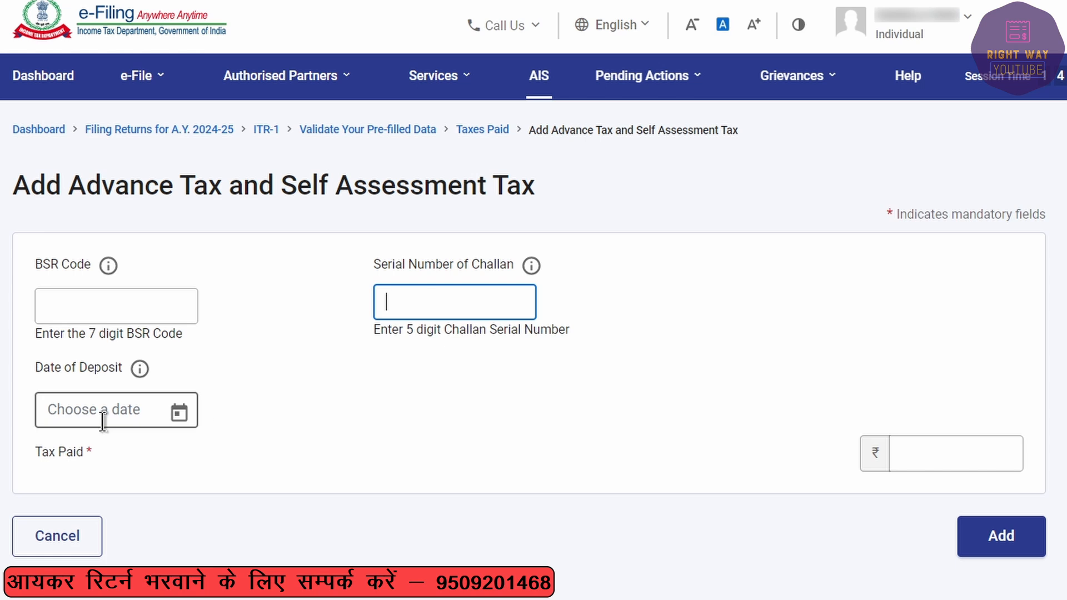
pyautogui.click(952, 458)
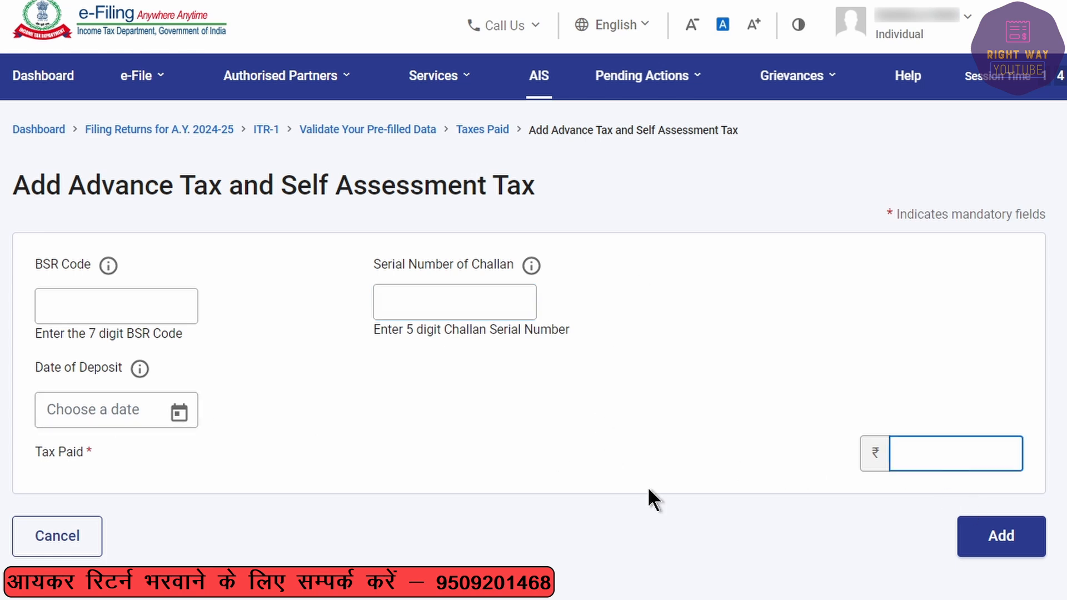
pyautogui.click(48, 531)
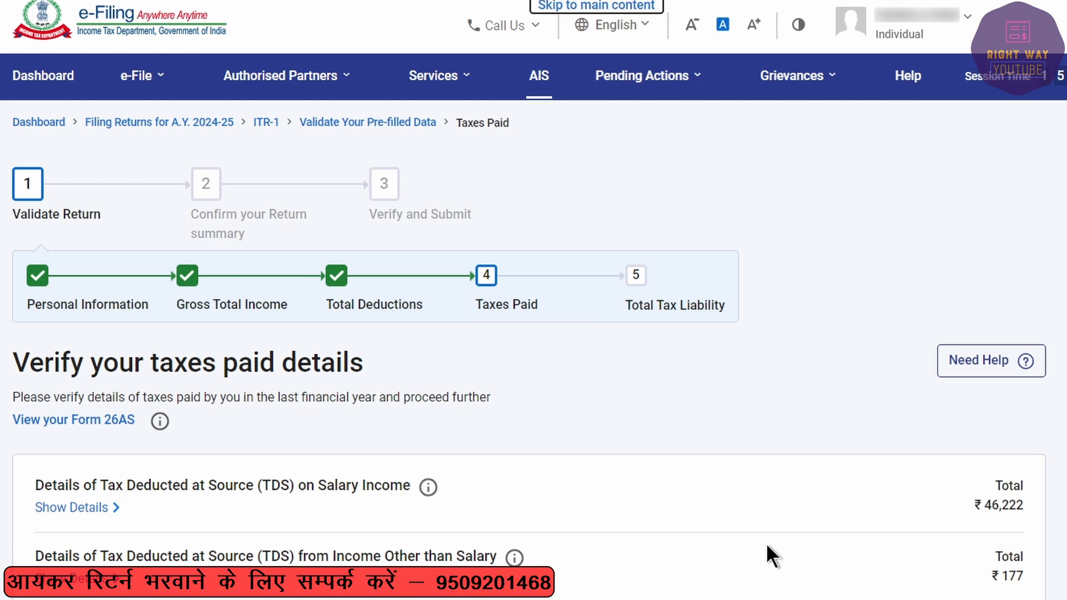
# Step: Confirm the ₹48,399 taxes paid and open the Total Tax Liability verification page
pyautogui.scroll(-5, 766, 543)
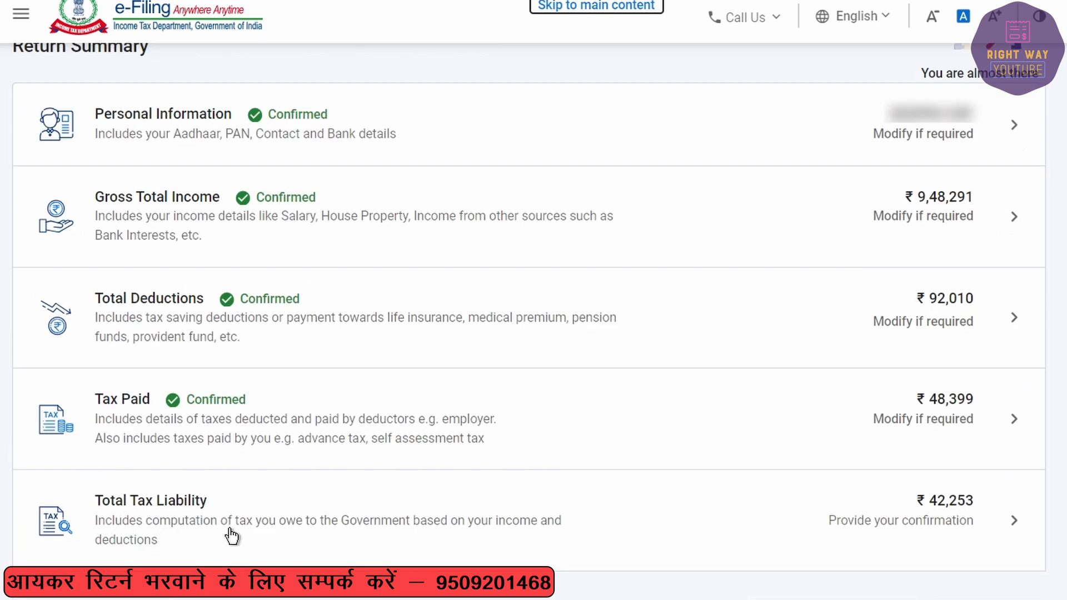
pyautogui.click(399, 513)
pyautogui.scroll(-4, 391, 451)
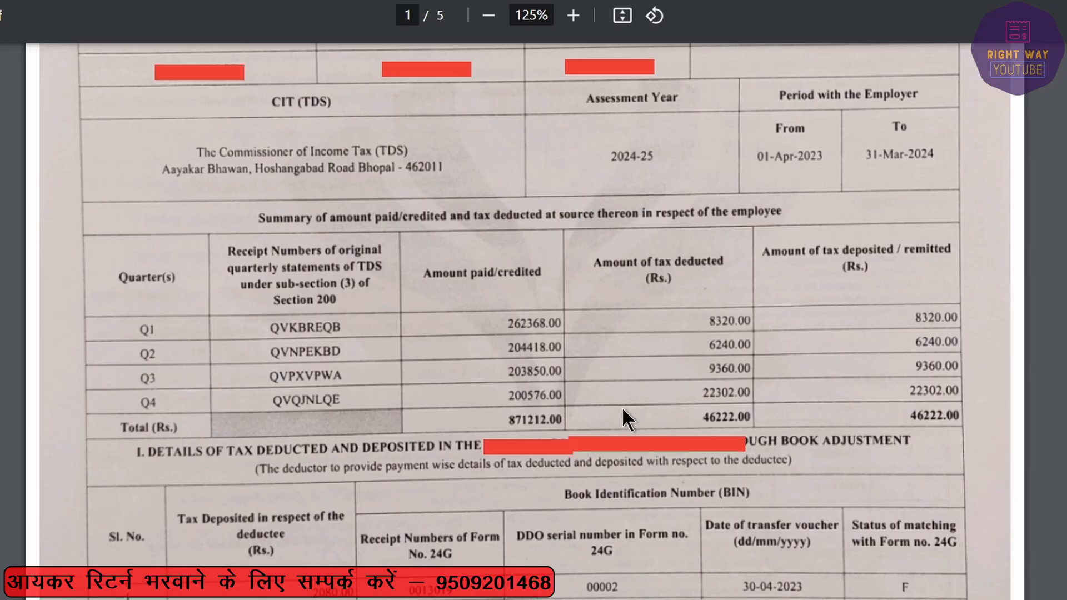
pyautogui.scroll(-20, 622, 407)
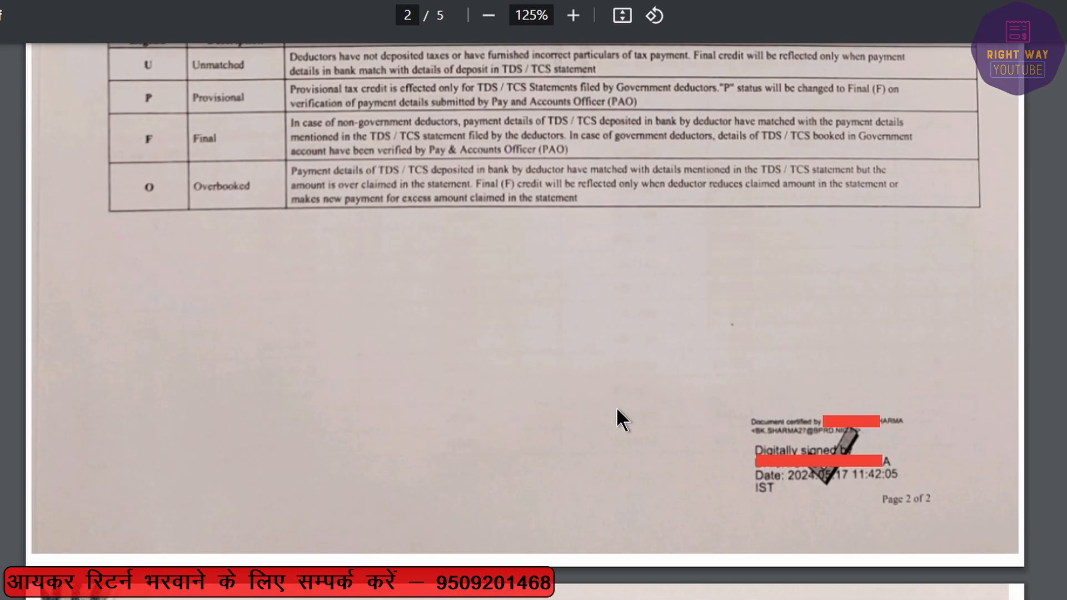
# Step: Scroll through the Form 16 salary and exemption figures on pages 3–4
pyautogui.scroll(2, 882, 265)
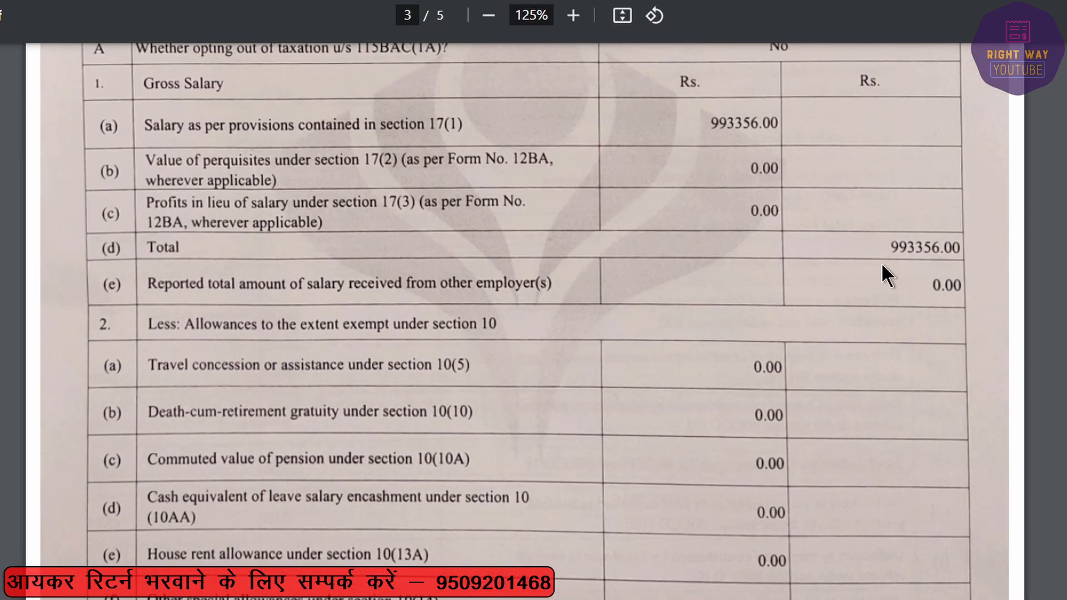
pyautogui.scroll(-10, 932, 261)
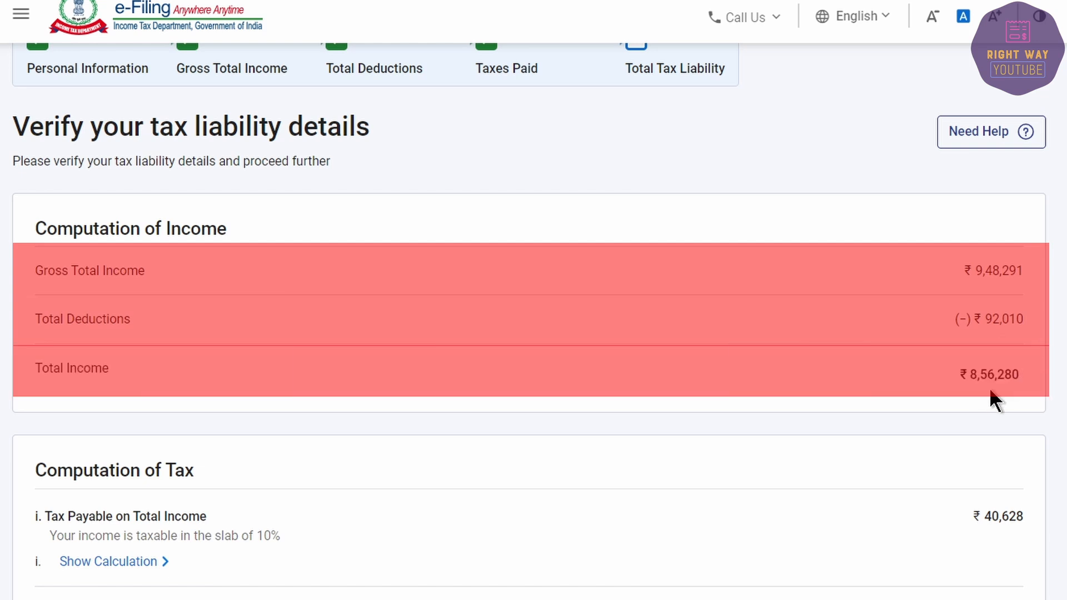
# Step: Clear the Relief u/s 89 field and confirm the ₹42,253 total tax liability
pyautogui.scroll(-3, 991, 391)
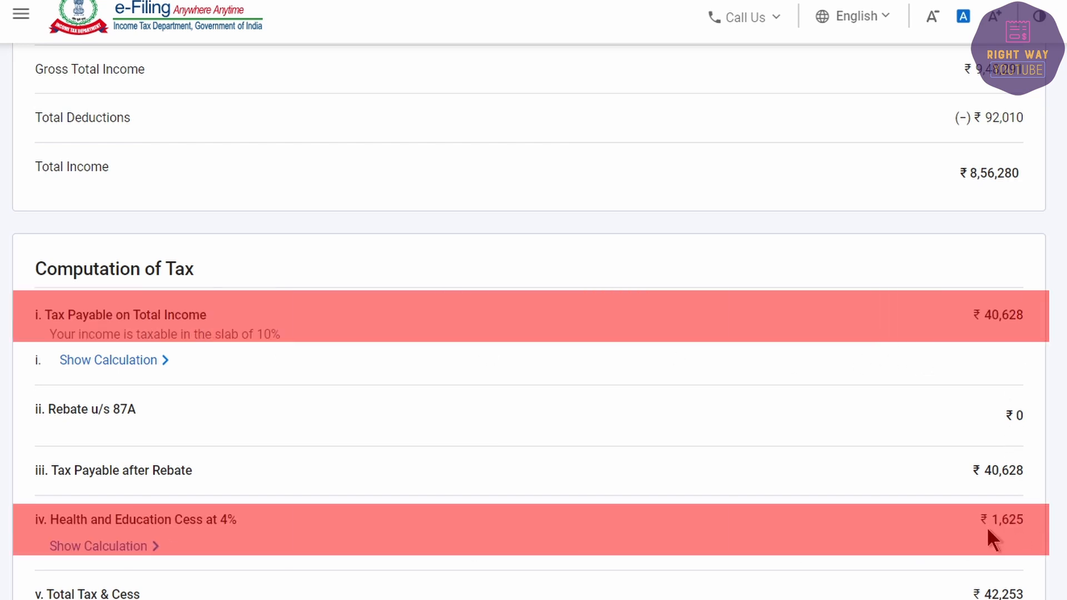
pyautogui.scroll(-5, 1003, 528)
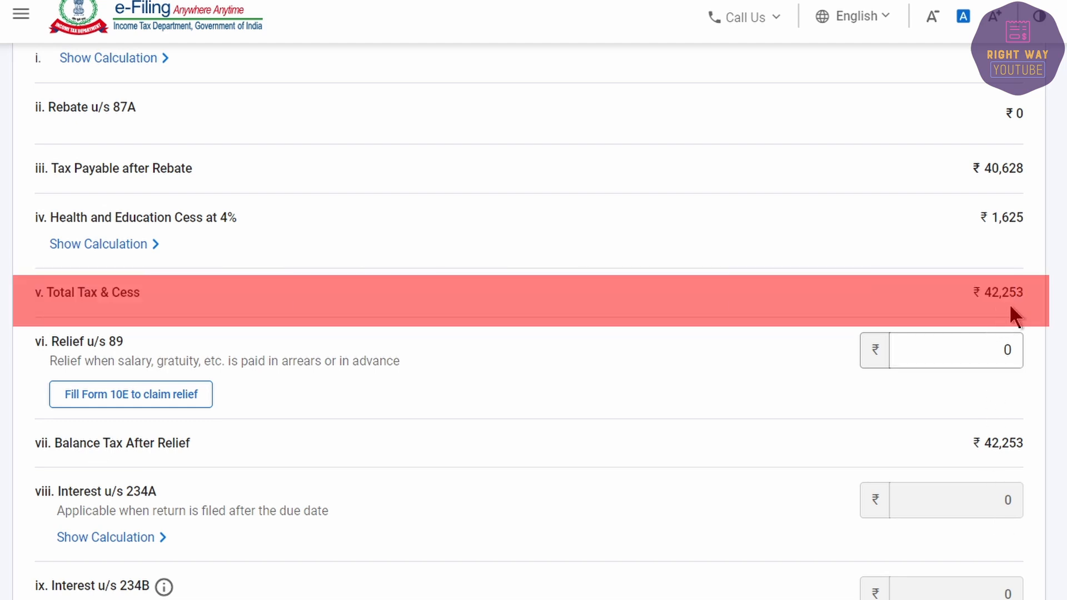
pyautogui.scroll(-3, 1009, 303)
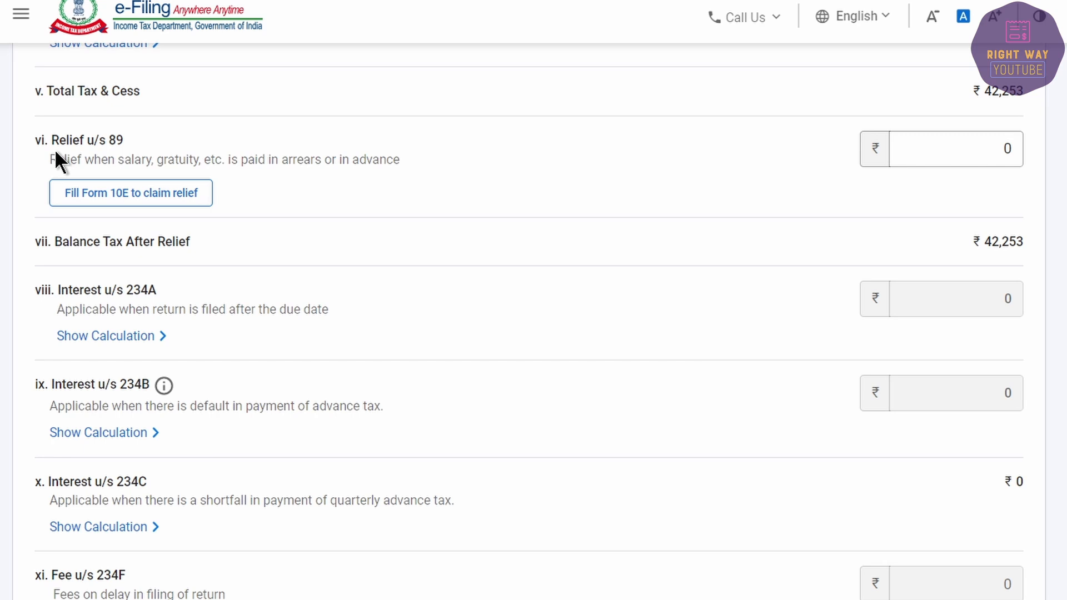
pyautogui.click(967, 150)
pyautogui.press('BackSpace')
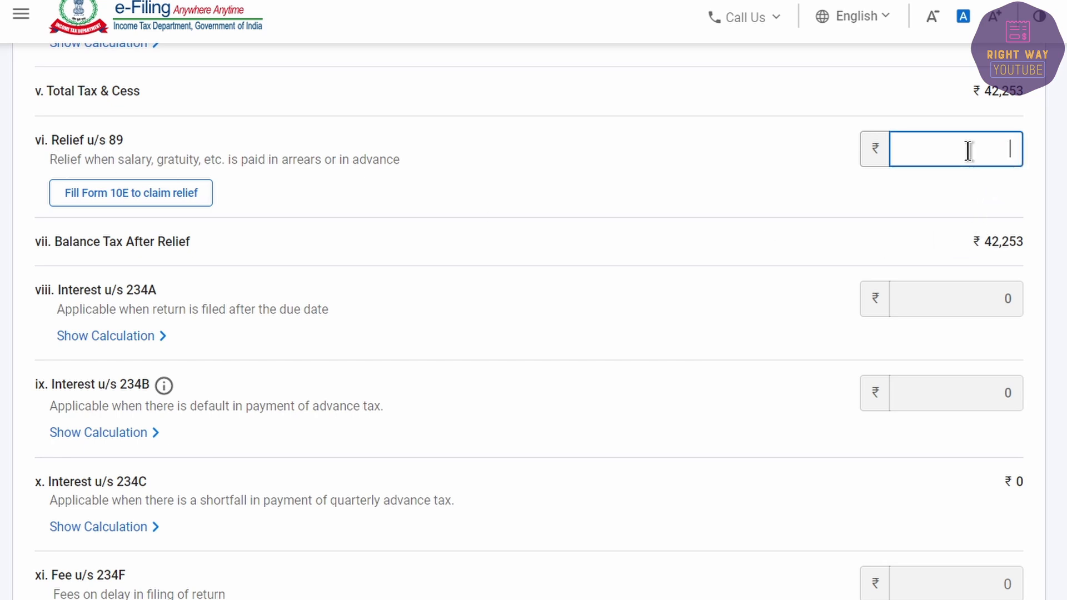
pyautogui.scroll(-5, 949, 325)
pyautogui.scroll(-2, 949, 328)
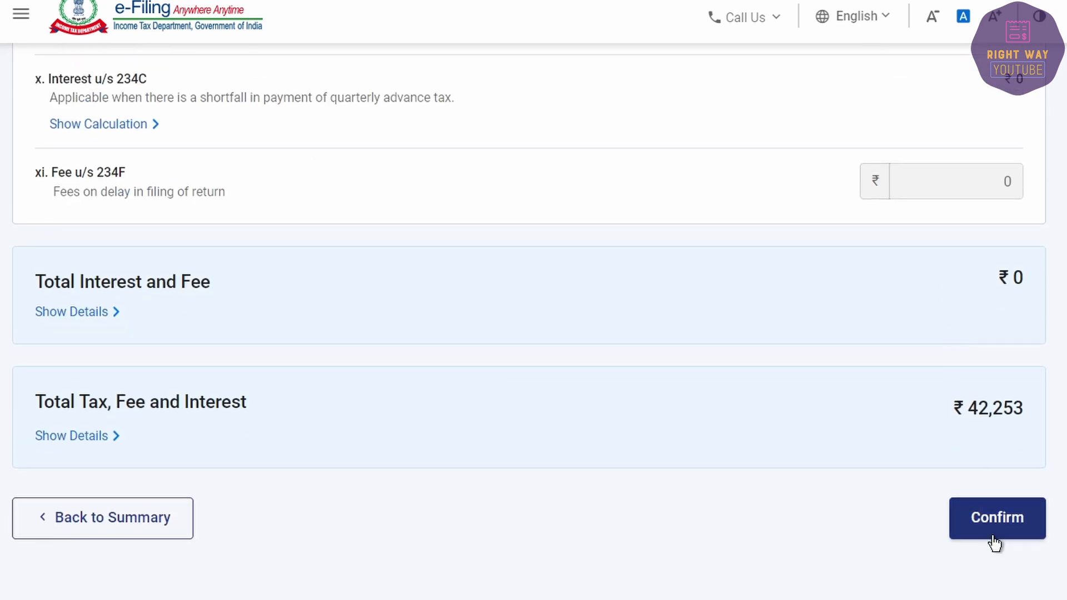
pyautogui.click(988, 521)
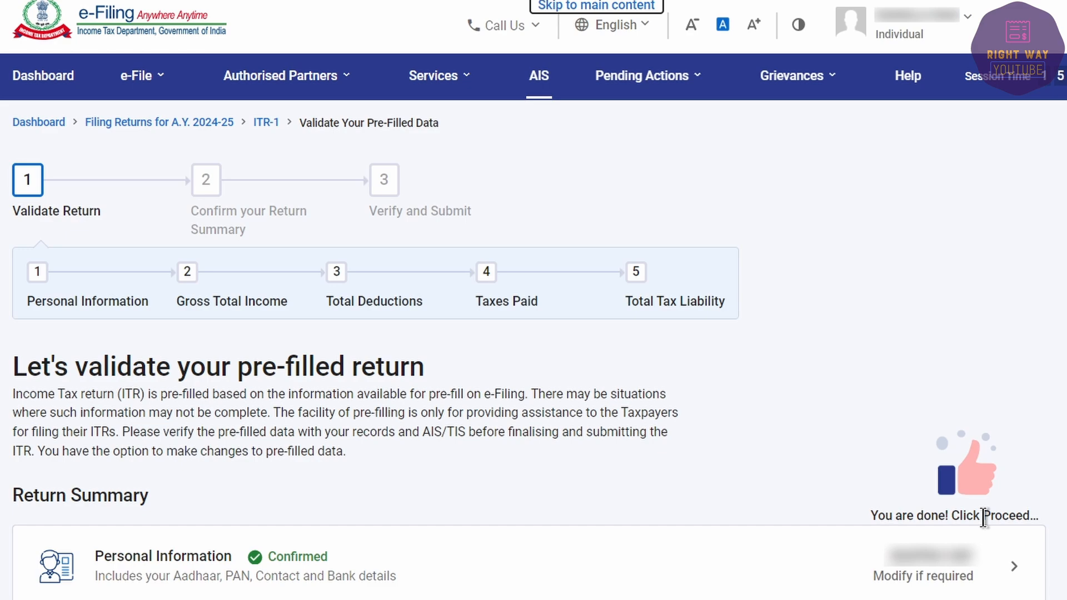
# Step: Move past the confirmed return summary and highlight the ₹6,150 refund on the Tax Summary
pyautogui.scroll(-8, 439, 175)
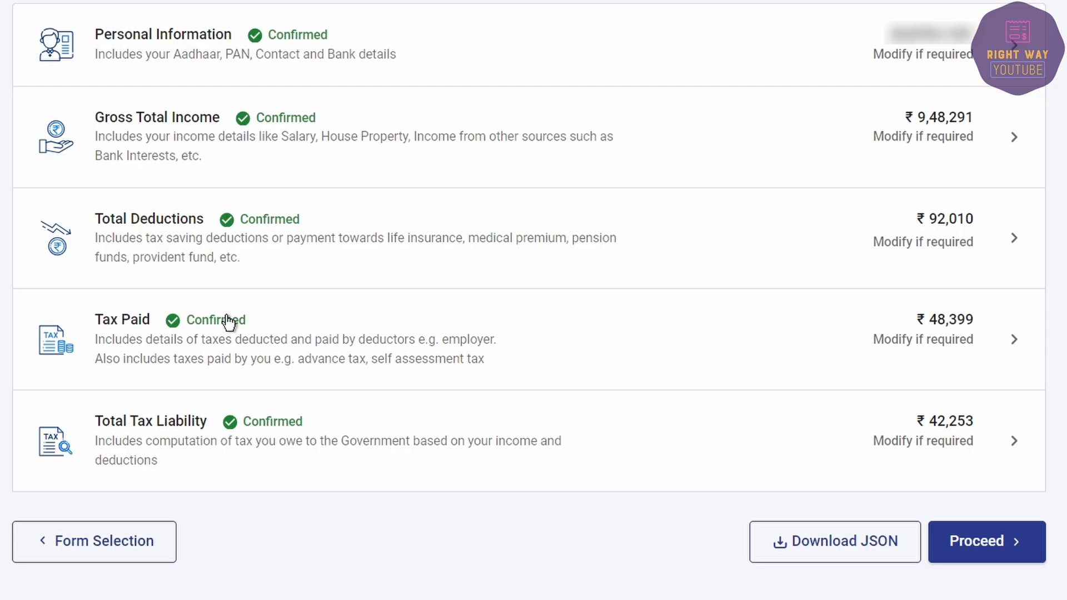
pyautogui.click(970, 555)
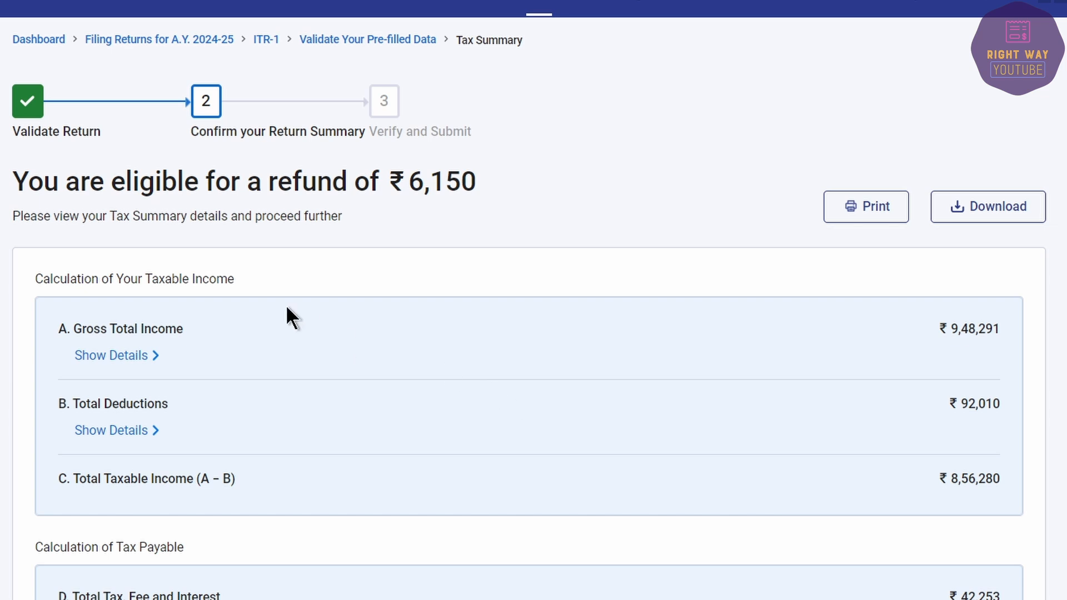
pyautogui.scroll(-3, 286, 305)
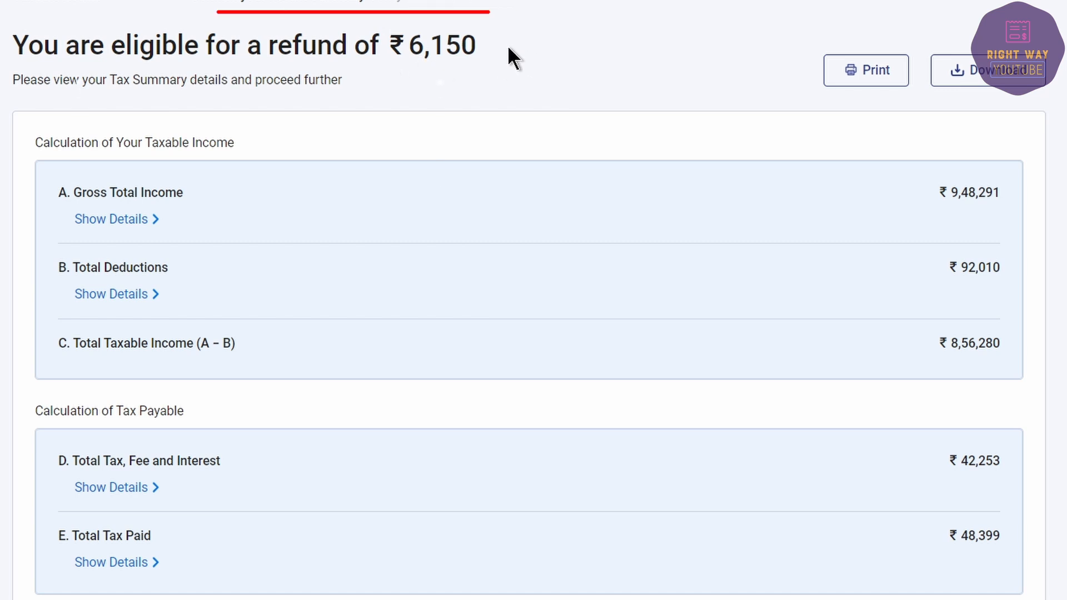
pyautogui.moveTo(508, 49); pyautogui.dragTo(167, 46)
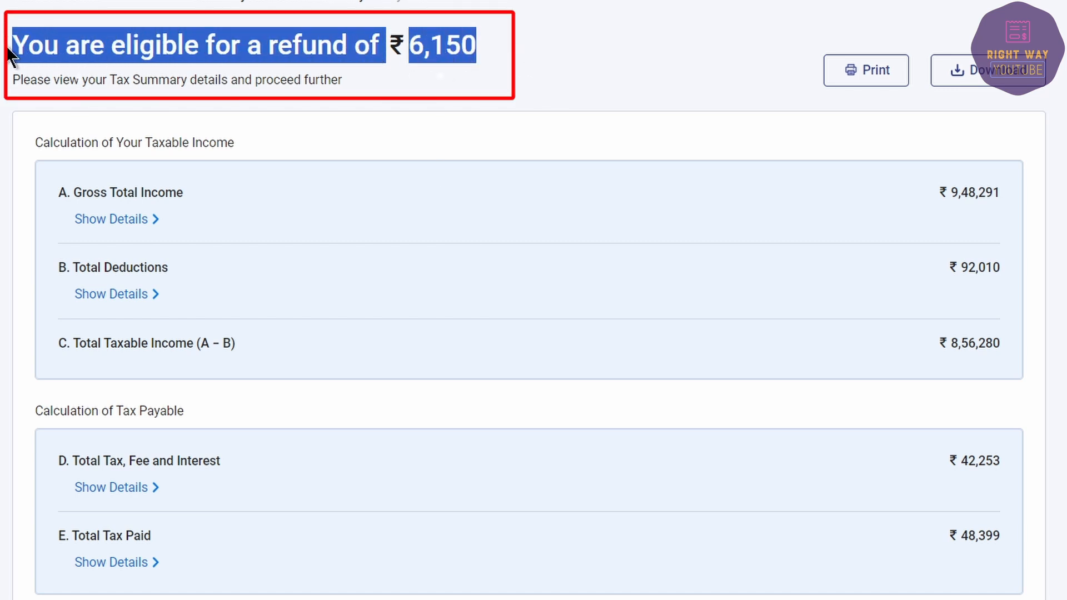
pyautogui.click(284, 166)
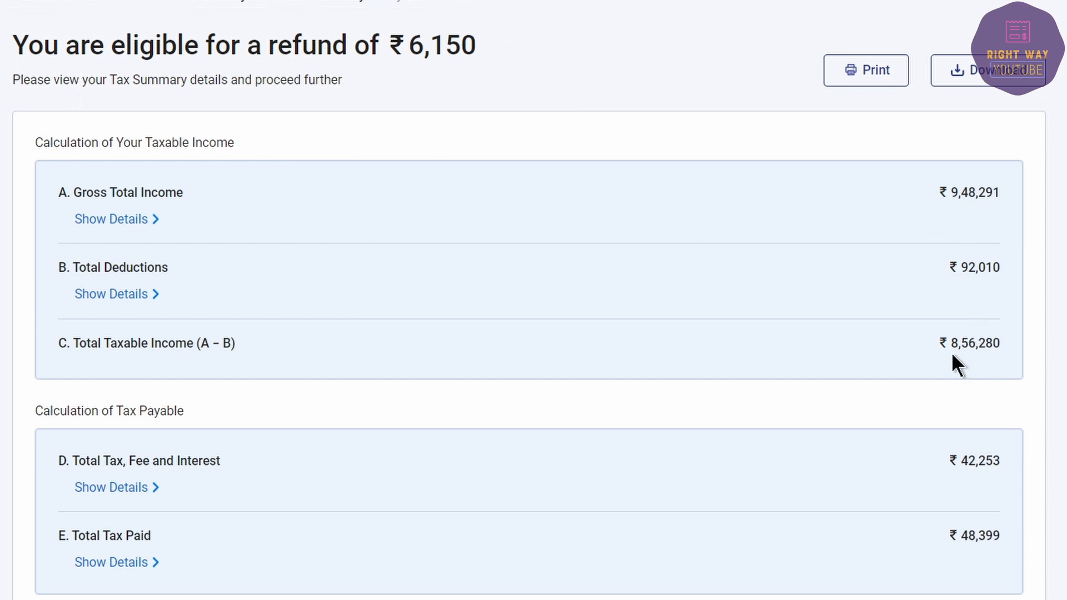
# Step: Review the rest of the Tax Summary refund figures and open the return preview
pyautogui.scroll(-2, 952, 355)
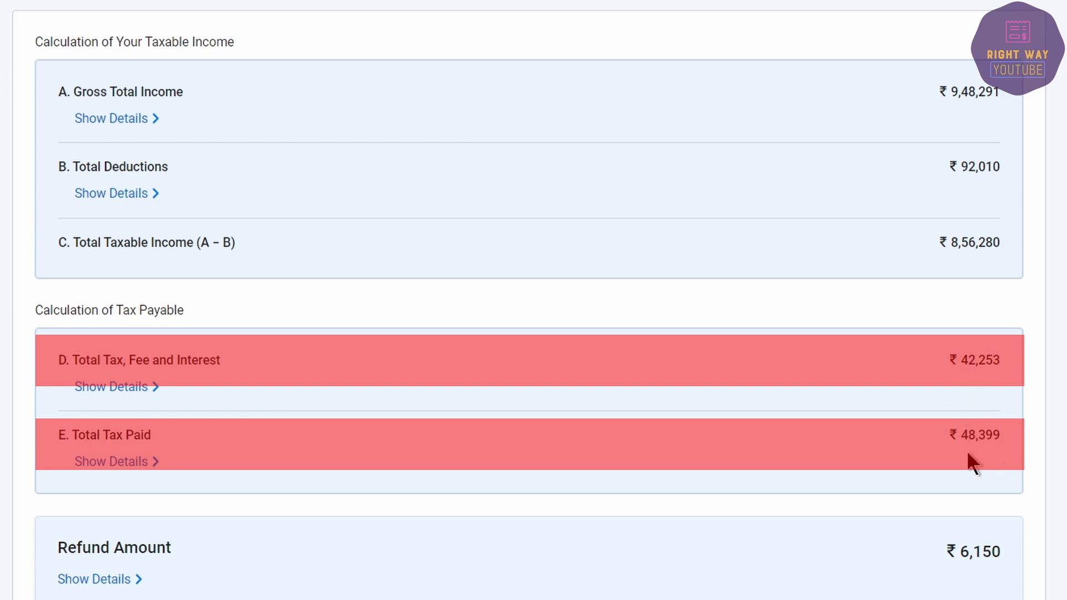
pyautogui.scroll(-2, 968, 457)
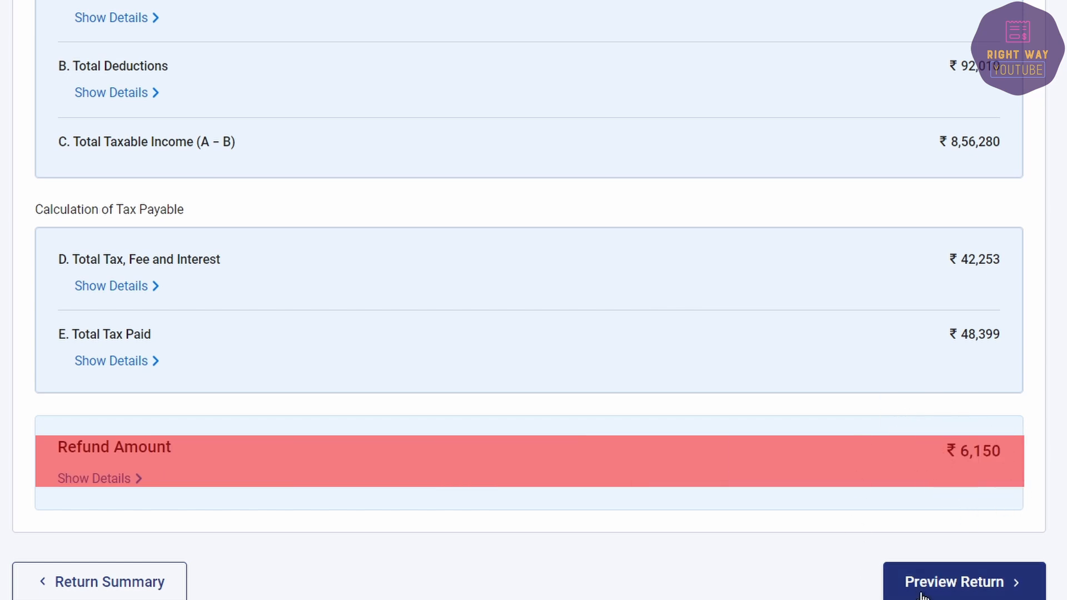
pyautogui.click(945, 582)
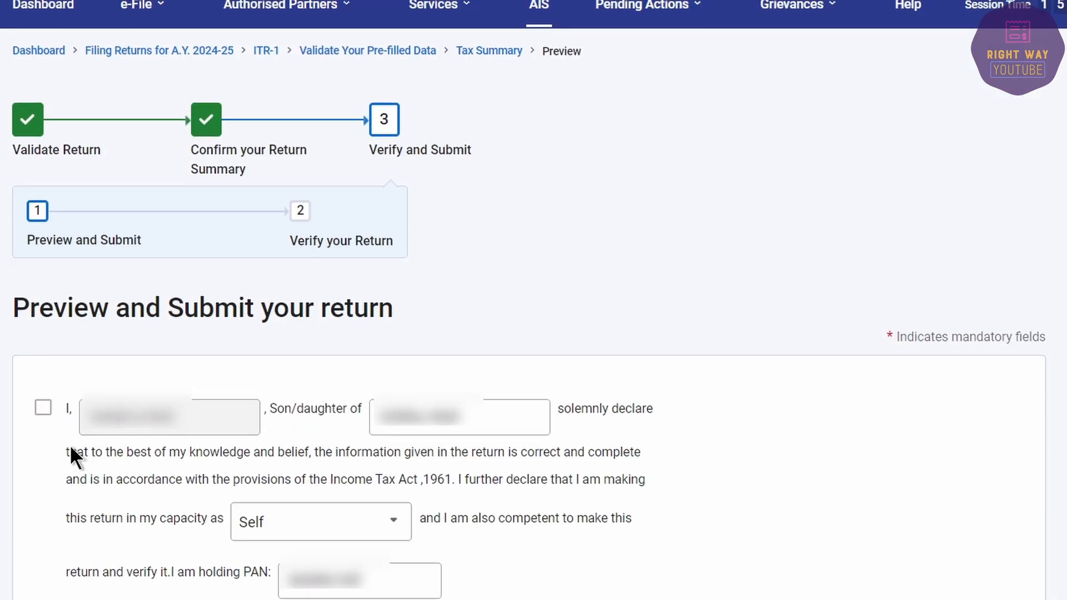
# Step: Accept the declaration, validate the return with no errors, and continue to verification
pyautogui.click(43, 410)
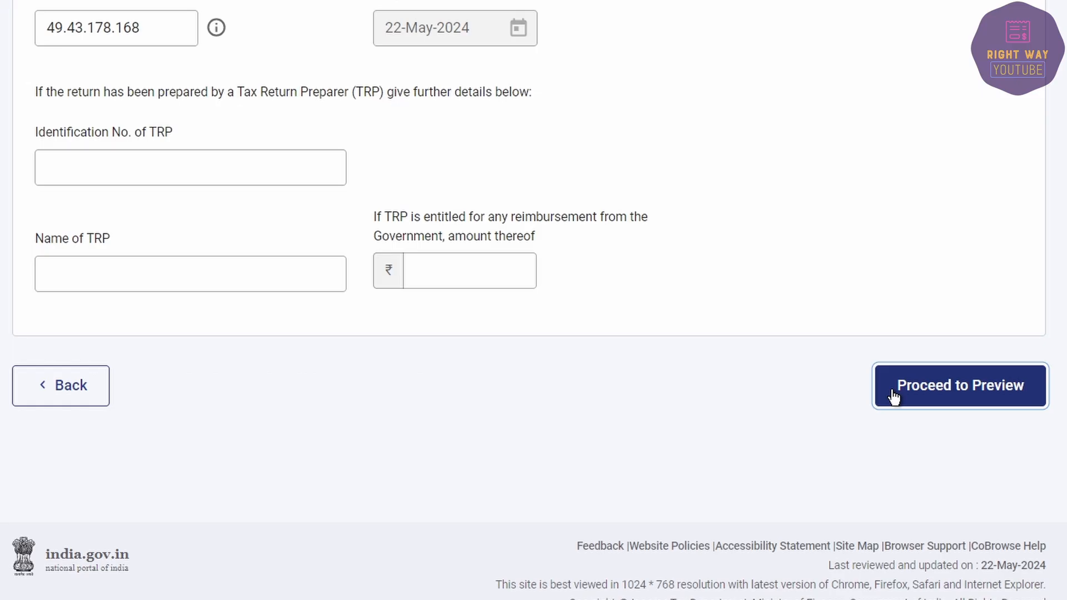
pyautogui.click(891, 392)
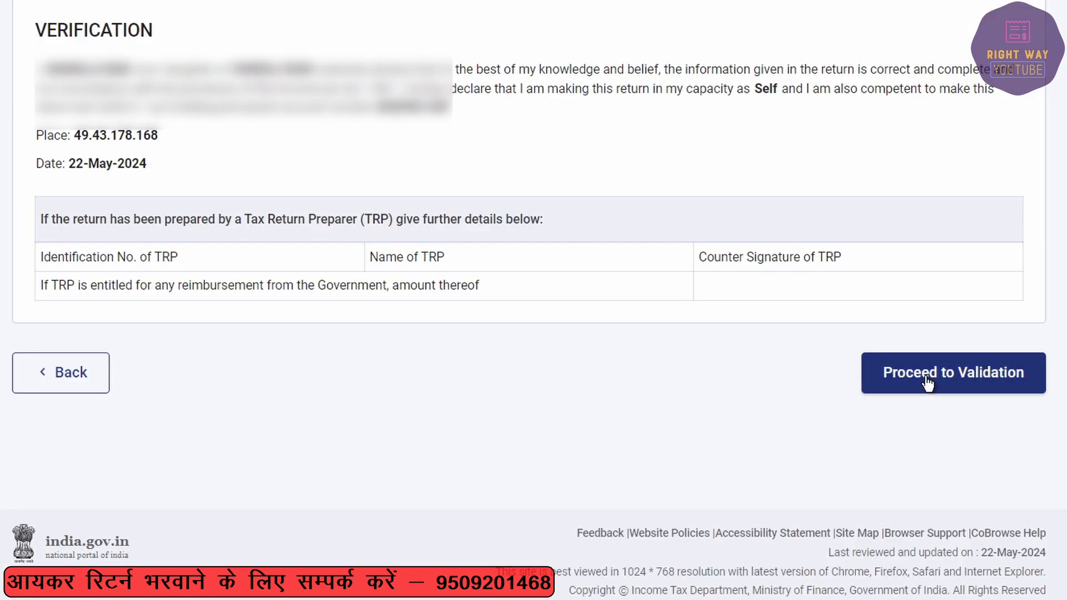
pyautogui.click(926, 382)
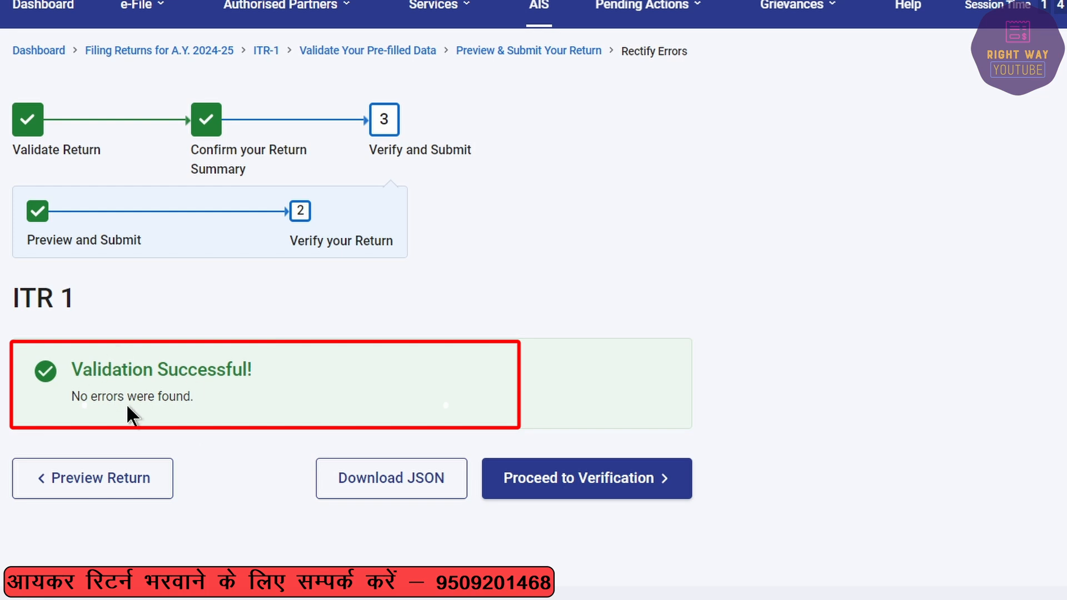
pyautogui.click(568, 481)
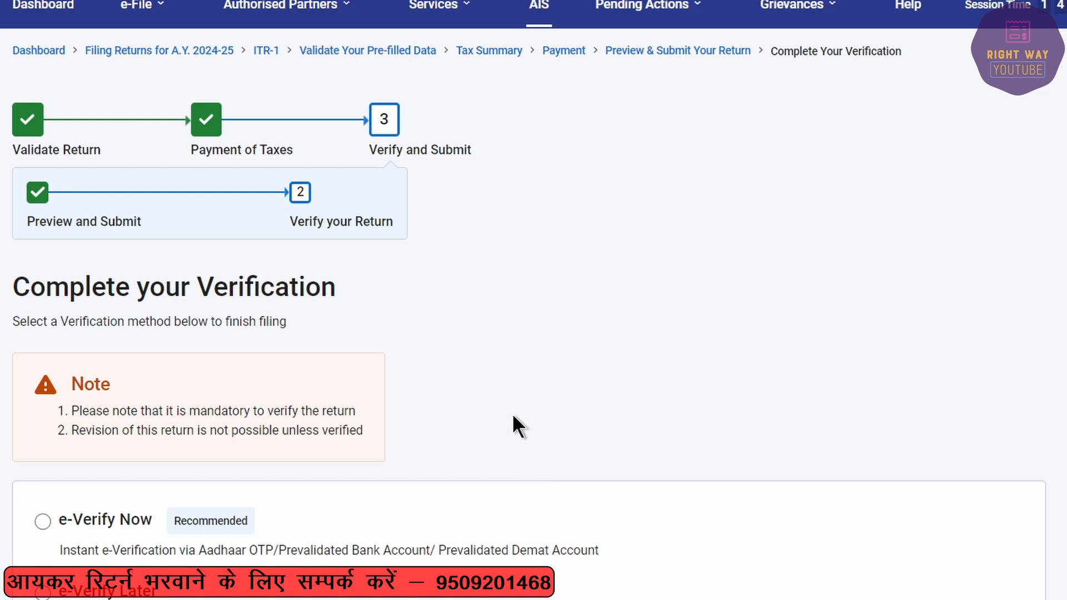
# Step: Choose to e-verify the return now
pyautogui.scroll(-5, 511, 412)
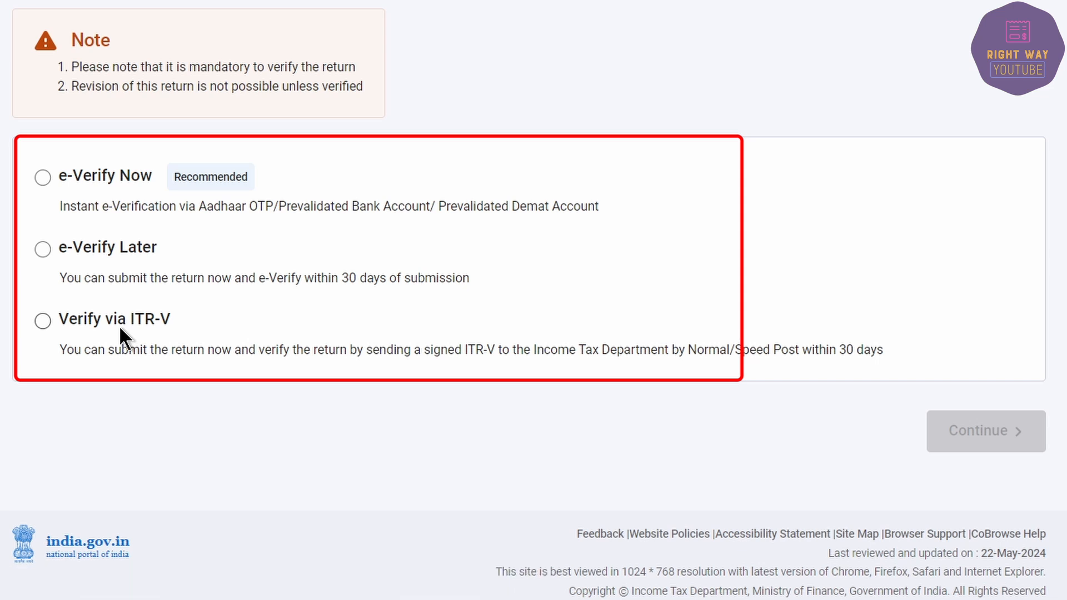
pyautogui.click(39, 177)
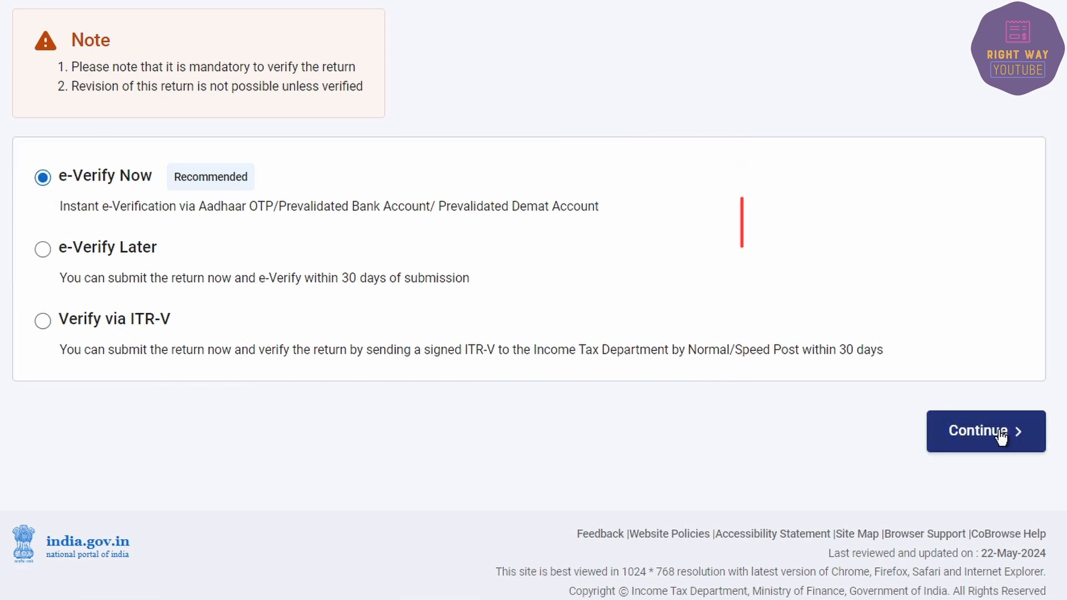
pyautogui.click(1016, 432)
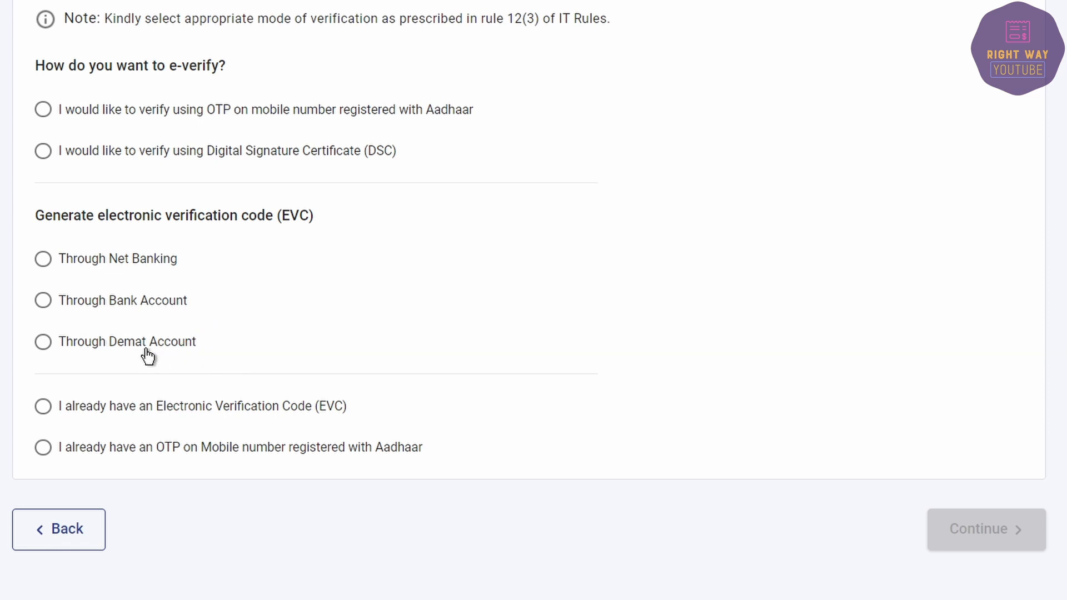
# Step: Verify with an OTP on the Aadhaar-registered mobile, validate it, and submit the return
pyautogui.click(43, 109)
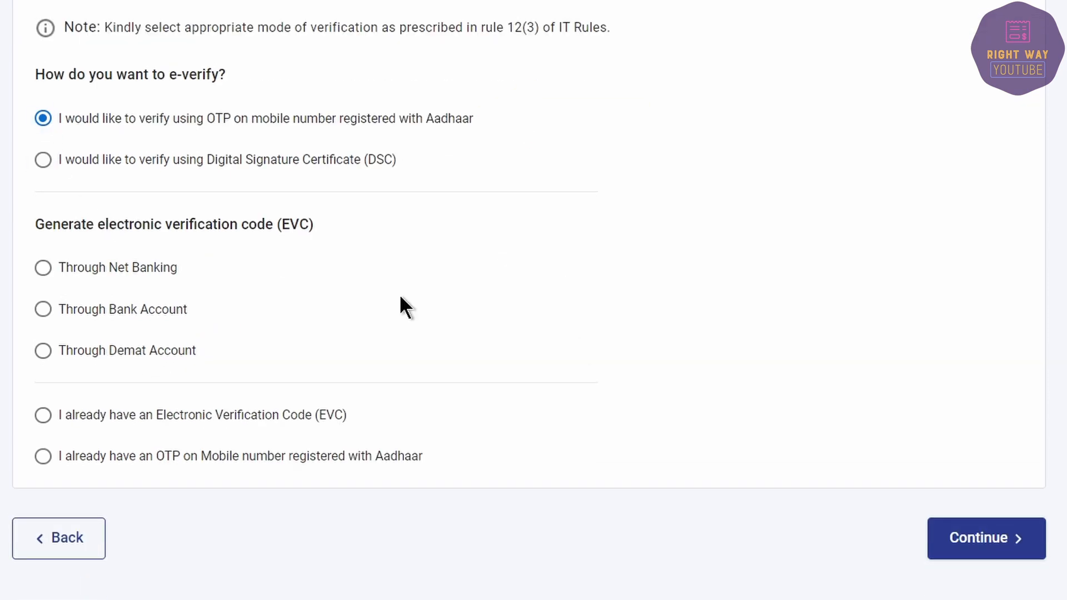
pyautogui.click(1021, 546)
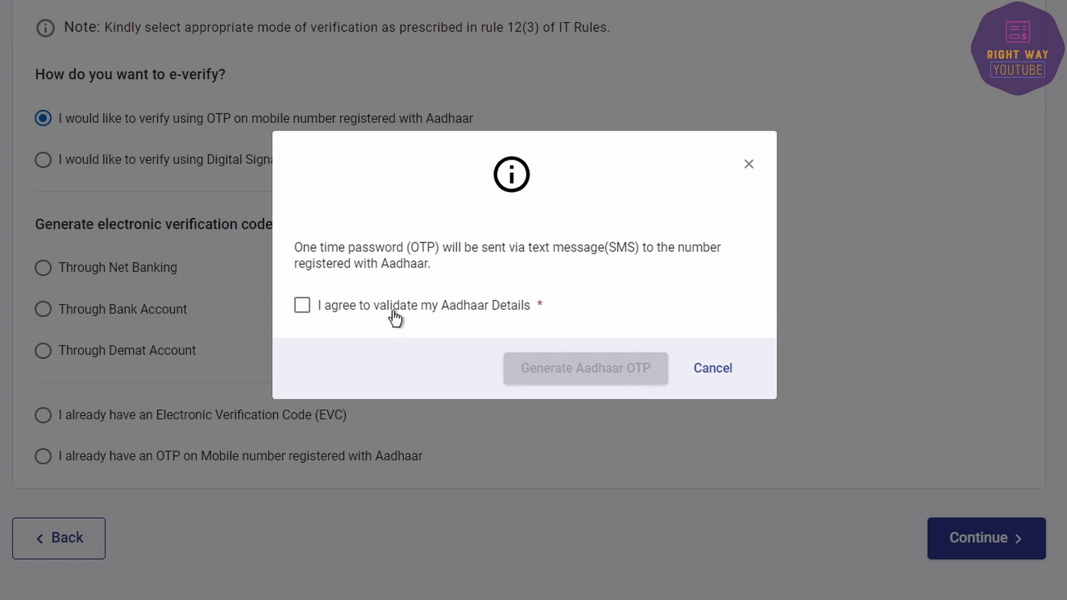
pyautogui.click(390, 312)
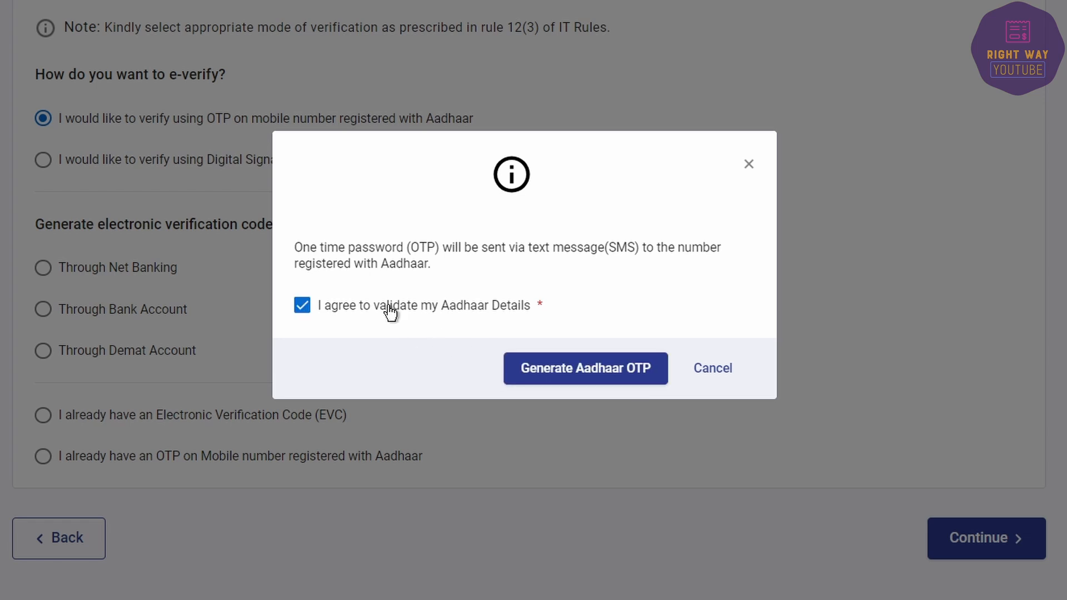
pyautogui.click(560, 375)
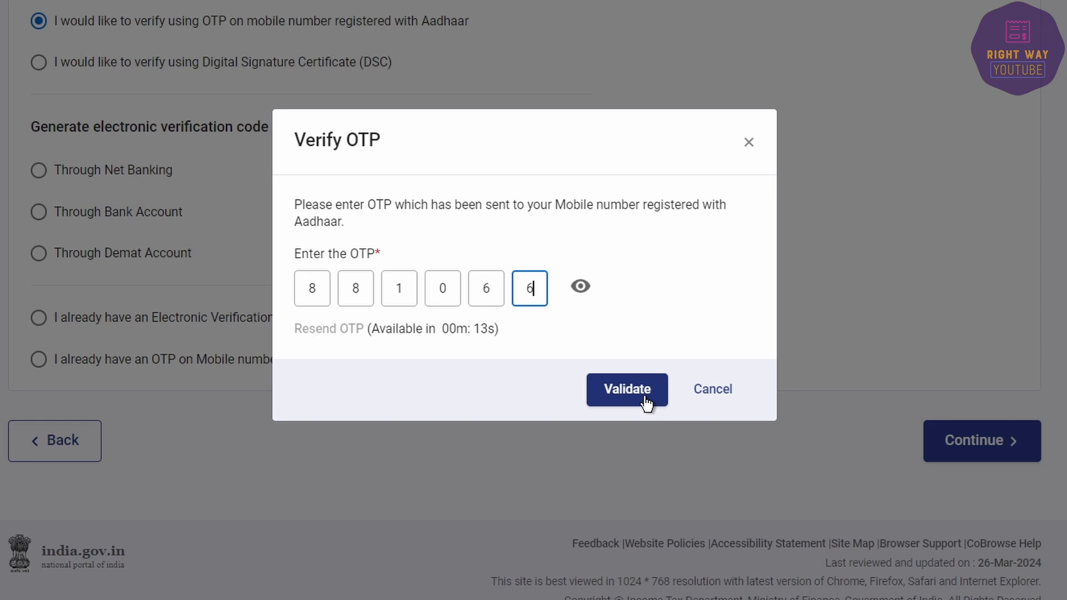
pyautogui.click(634, 399)
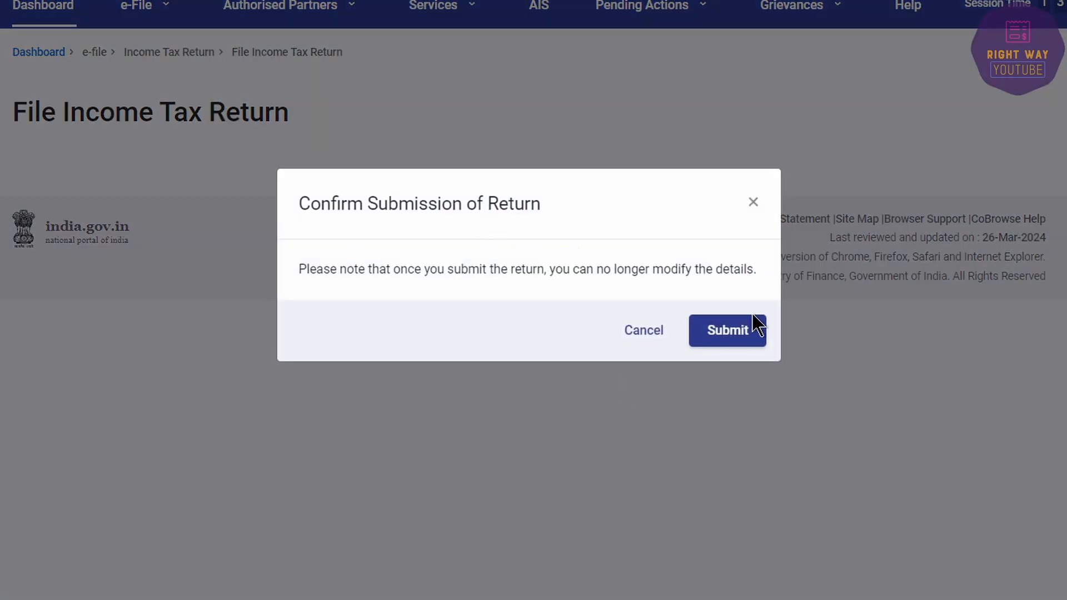
pyautogui.click(744, 329)
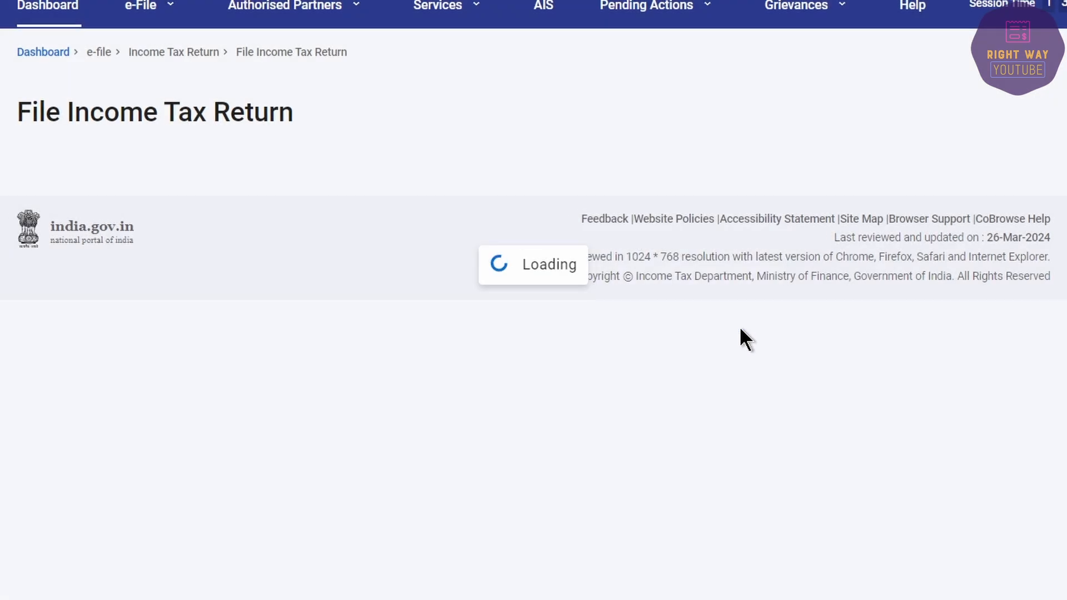